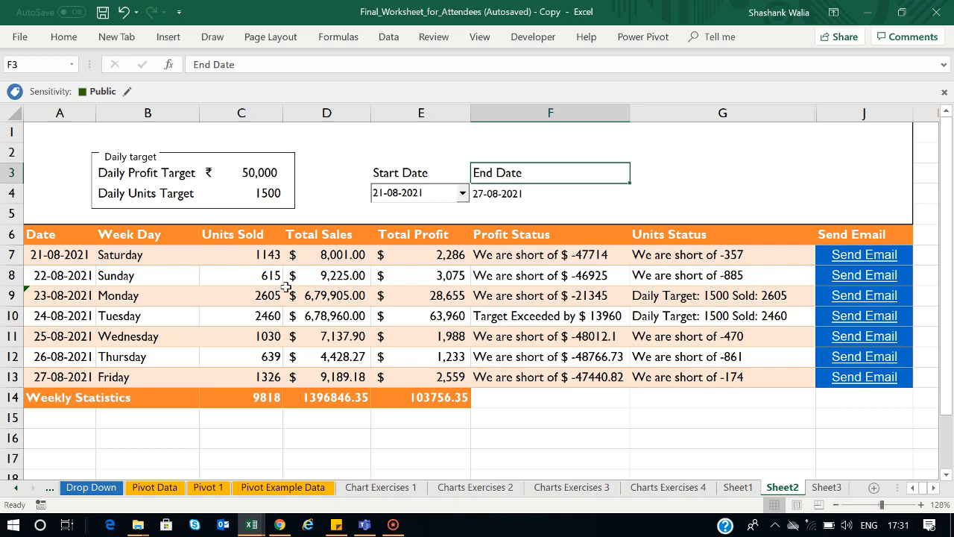
# Examine the Start Date calendar and the row 7 formulas for week day, units sold, total sales, total profit and profit status
pyautogui.click(166, 256)
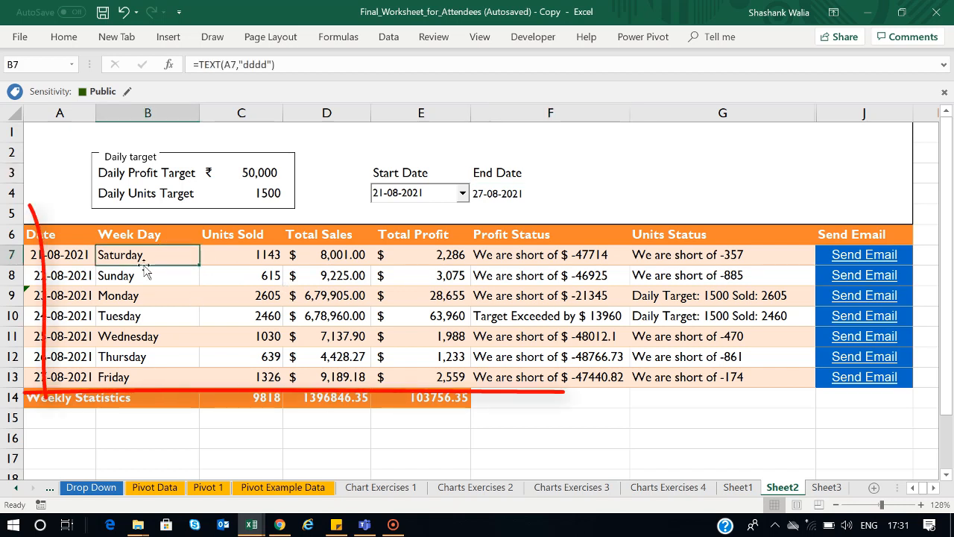
pyautogui.moveTo(132, 256); pyautogui.dragTo(142, 379)
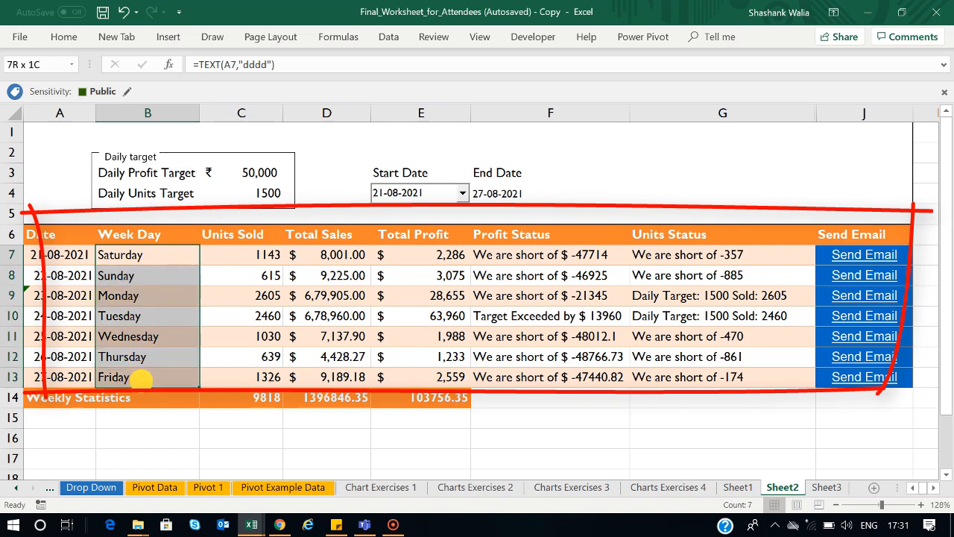
pyautogui.click(463, 193)
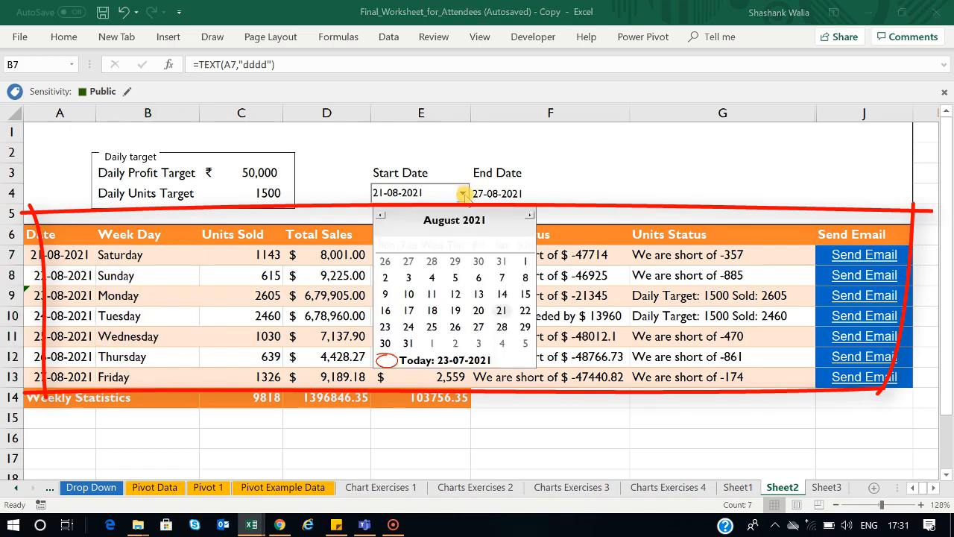
pyautogui.click(147, 261)
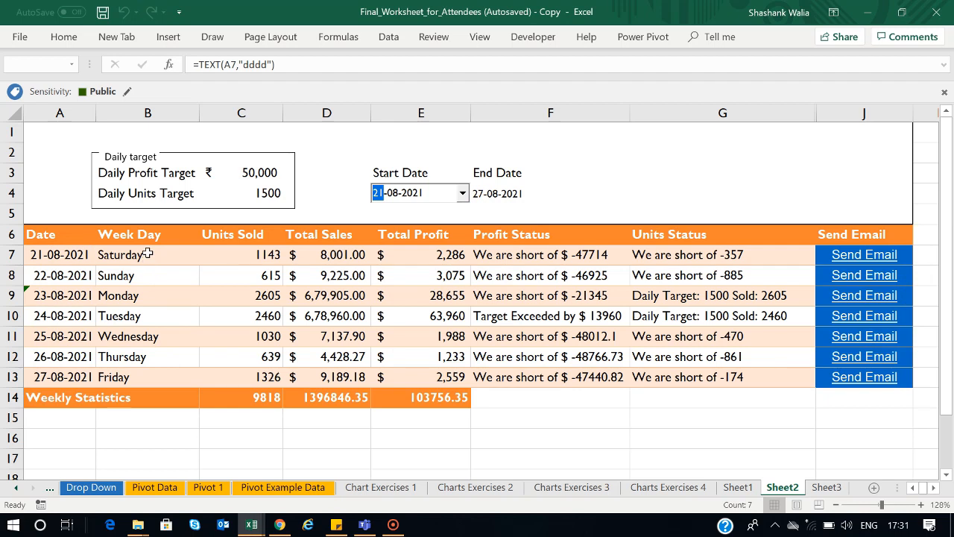
pyautogui.click(247, 255)
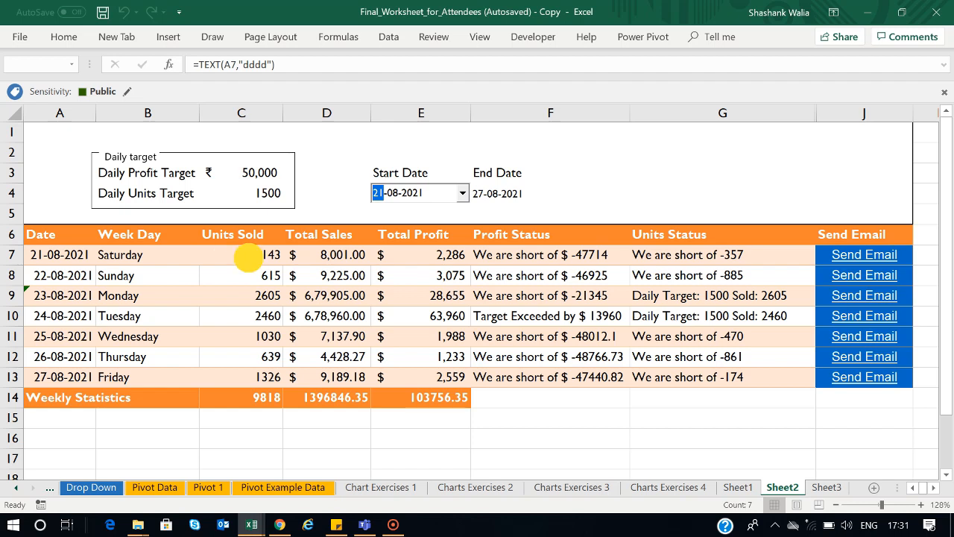
pyautogui.click(136, 255)
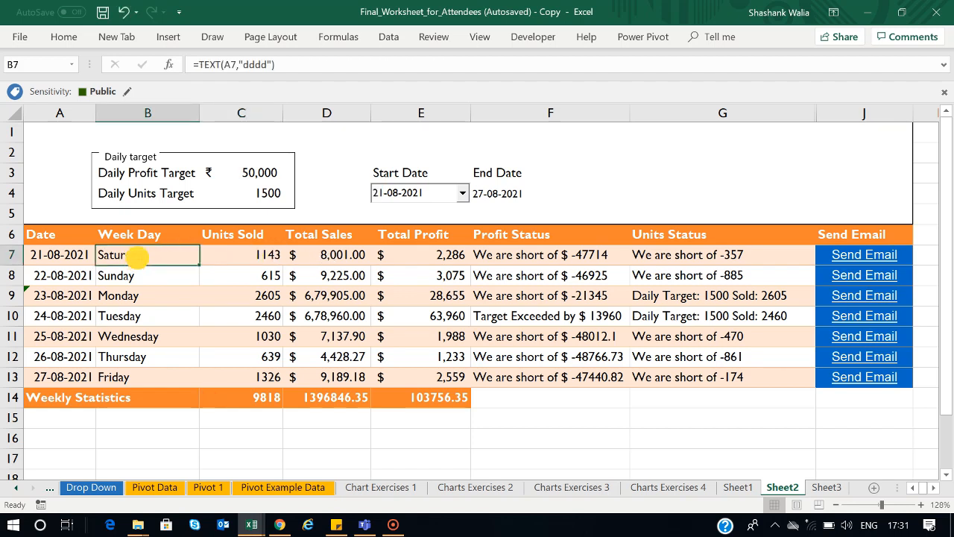
pyautogui.click(257, 259)
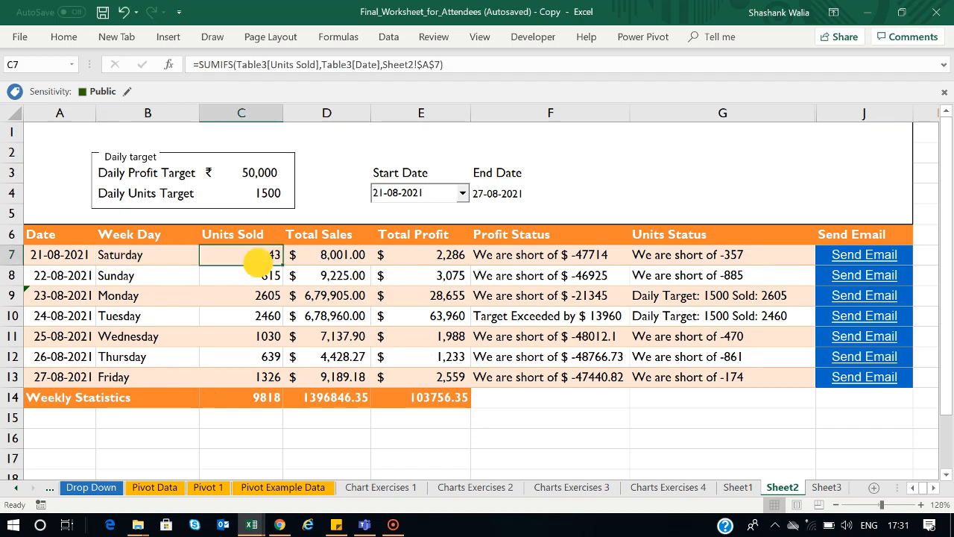
pyautogui.click(340, 259)
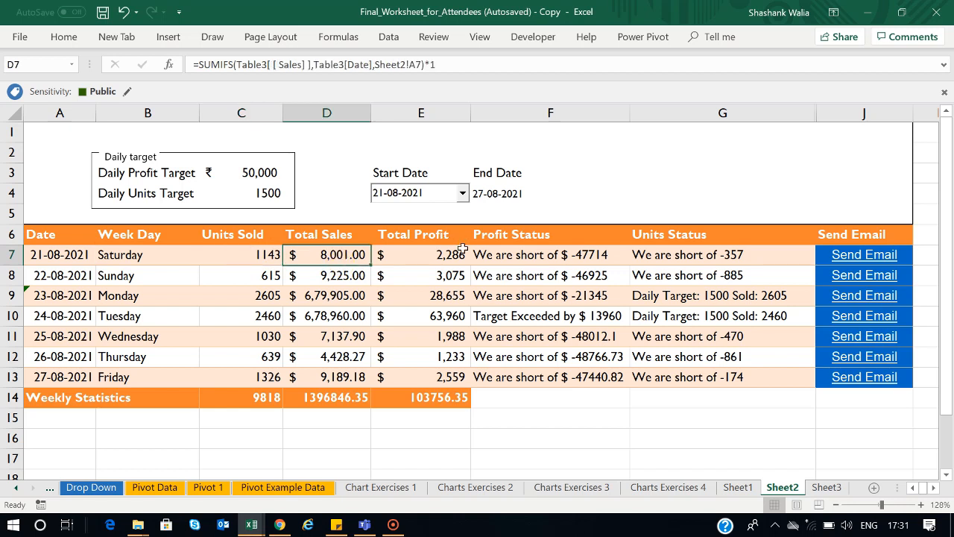
pyautogui.click(433, 257)
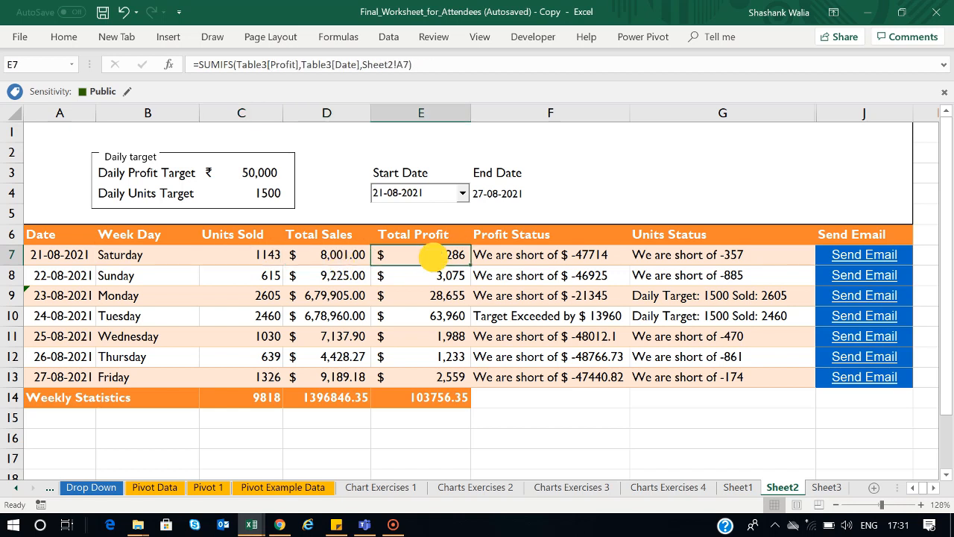
pyautogui.click(548, 254)
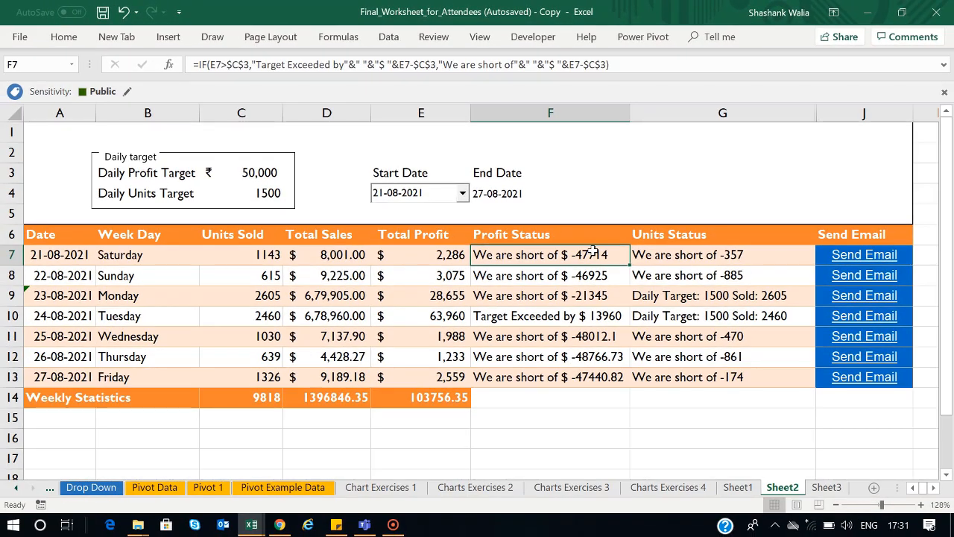
pyautogui.click(703, 411)
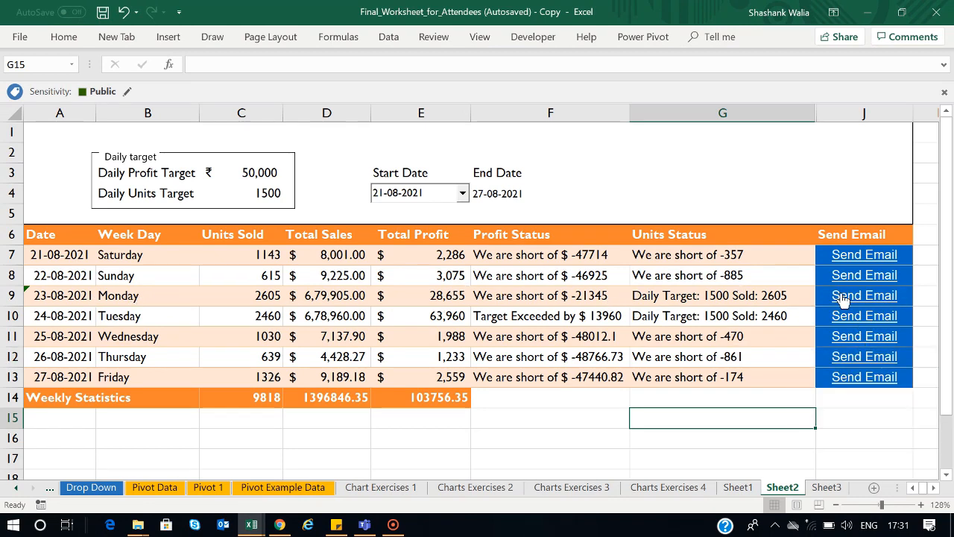
# Open the Send Email draft for Thursday's sales data, review its recipients, subject and body text, and close it
pyautogui.click(867, 355)
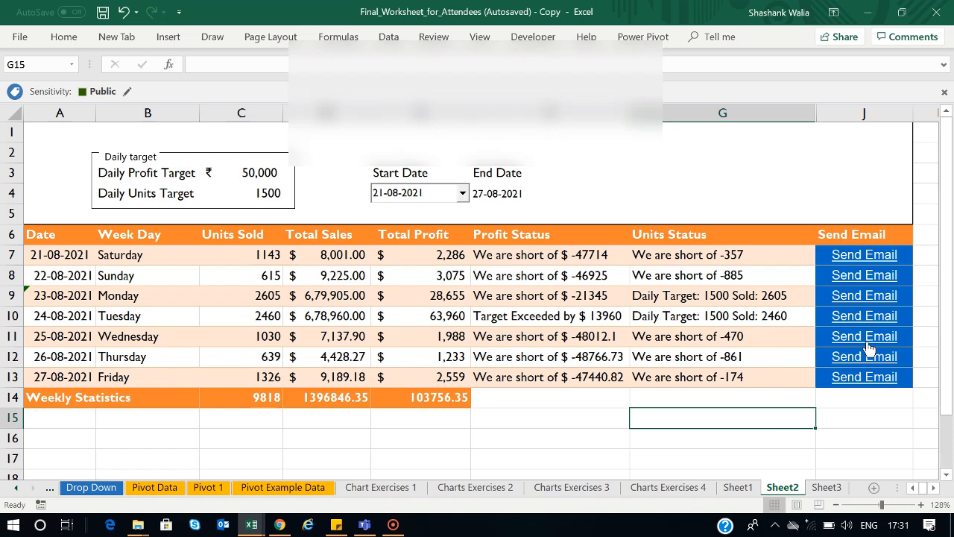
pyautogui.click(868, 348)
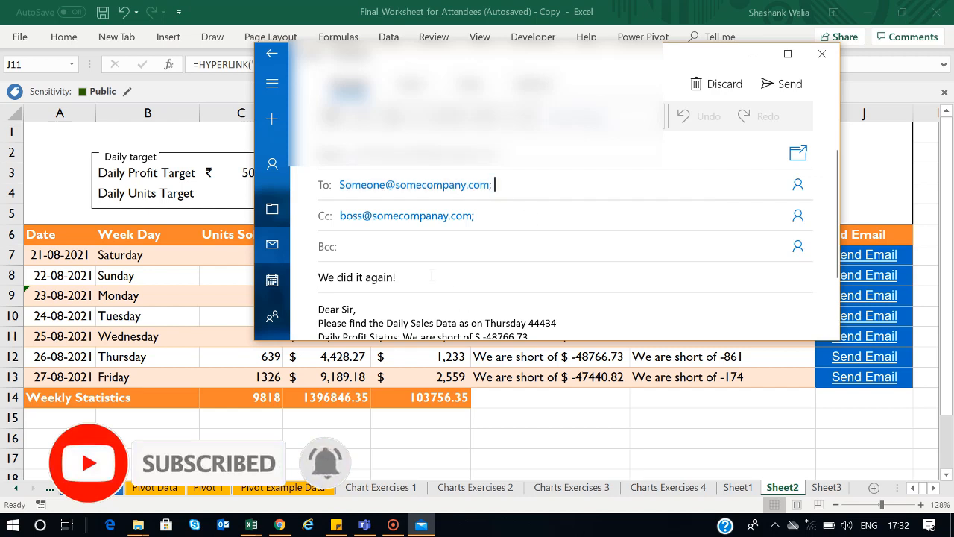
pyautogui.click(367, 185)
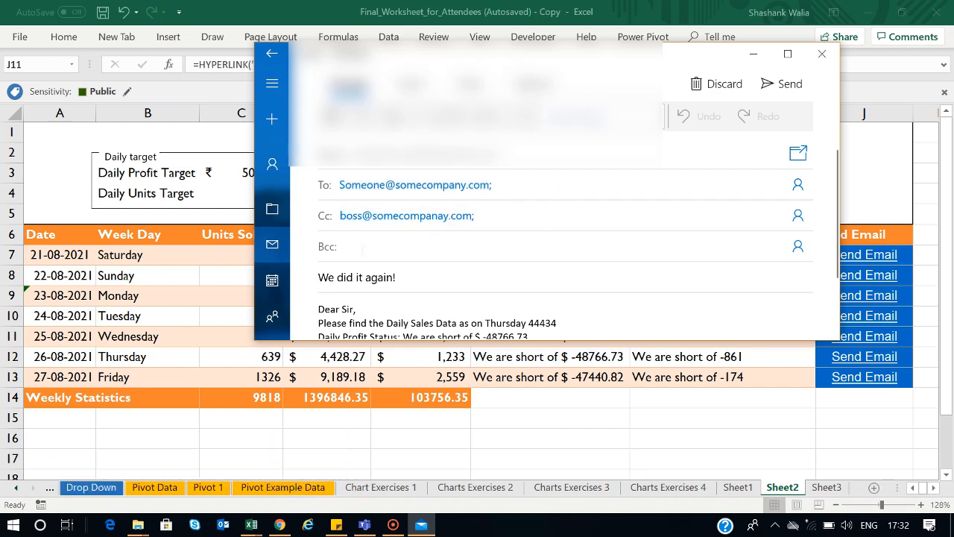
pyautogui.click(420, 277)
pyautogui.scroll(-2, 339, 278)
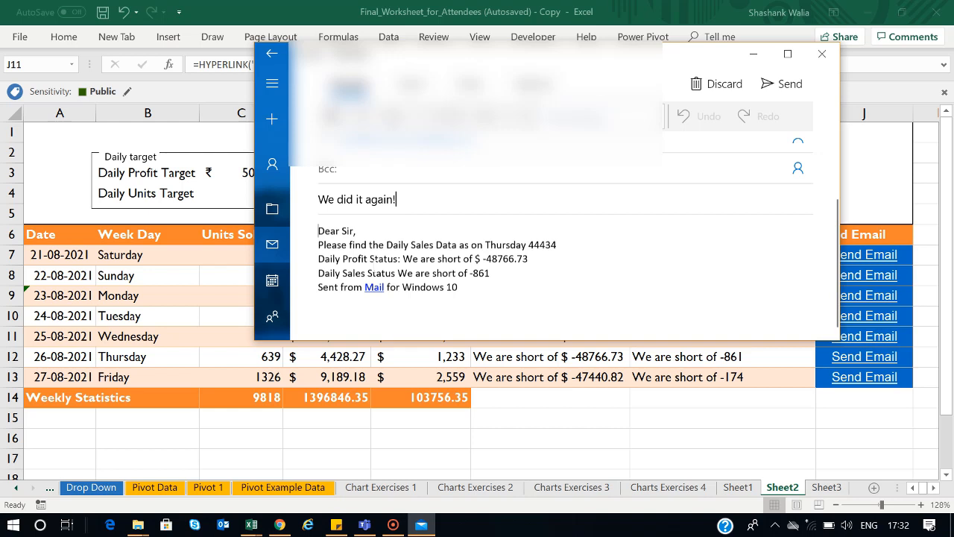
pyautogui.click(784, 85)
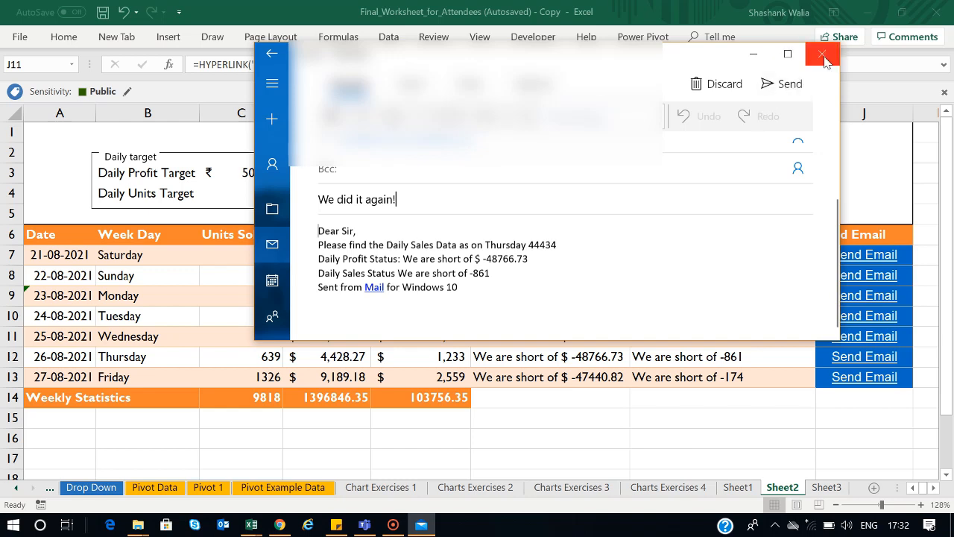
pyautogui.click(579, 459)
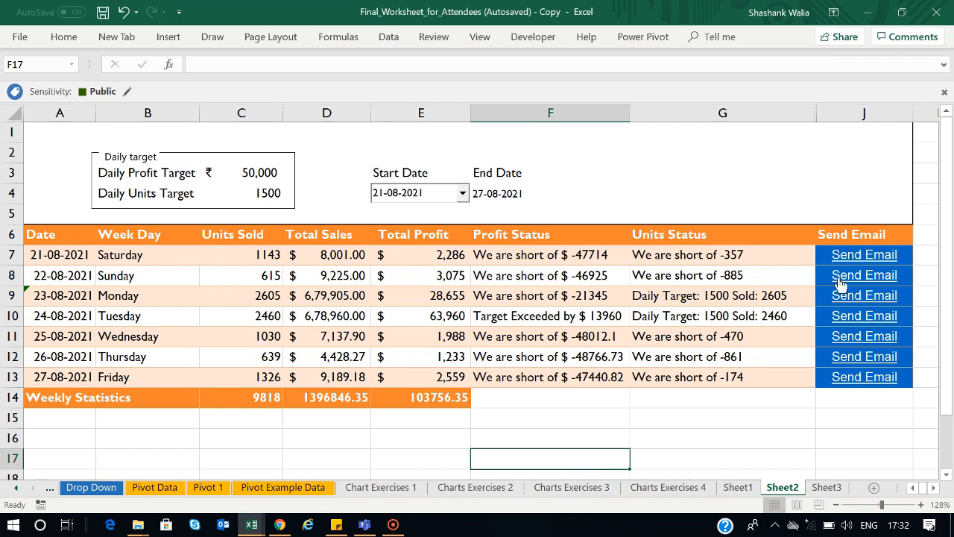
# On Sheet3, delete the existing email details in A1:C7 and the Send Email link formula in E1
pyautogui.click(822, 486)
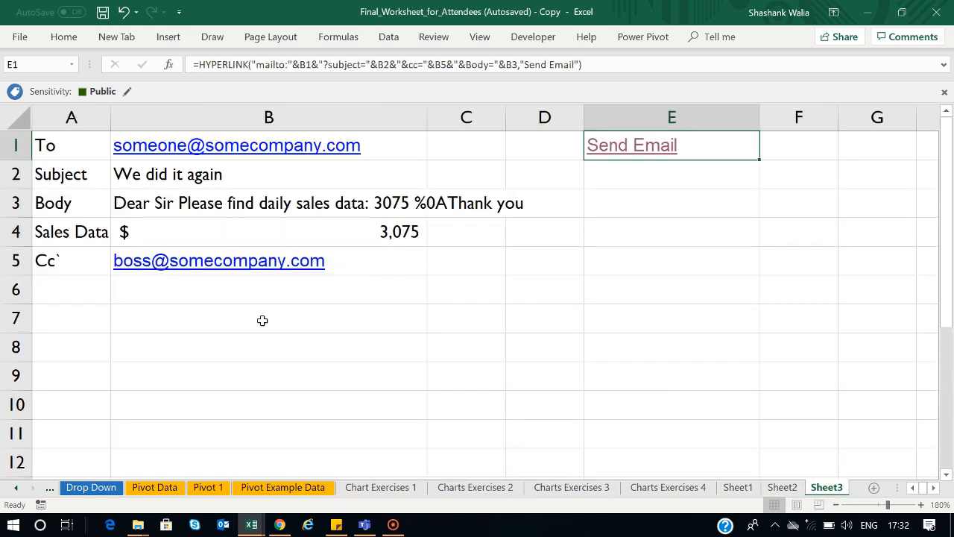
pyautogui.click(440, 317)
pyautogui.moveTo(440, 317); pyautogui.dragTo(46, 142)
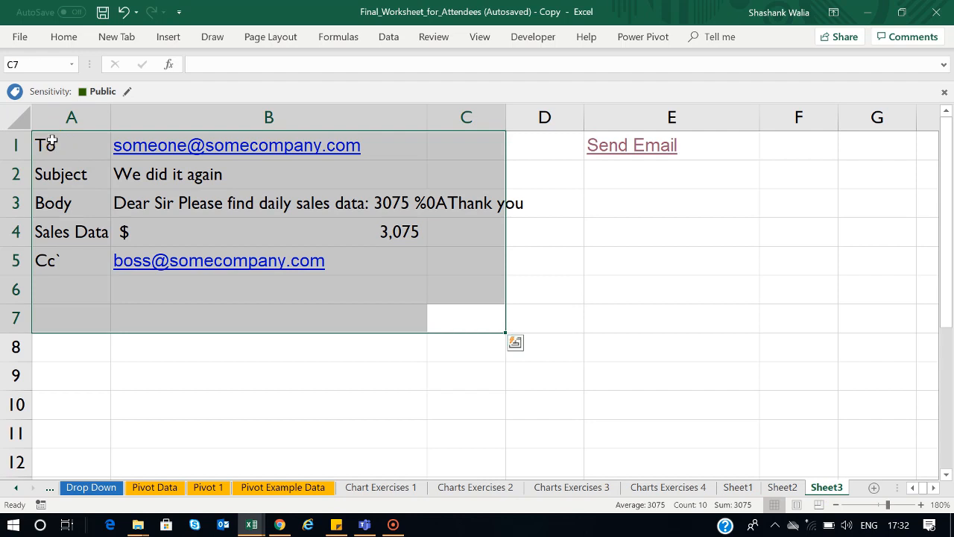
pyautogui.press('Delete')
pyautogui.click(737, 154)
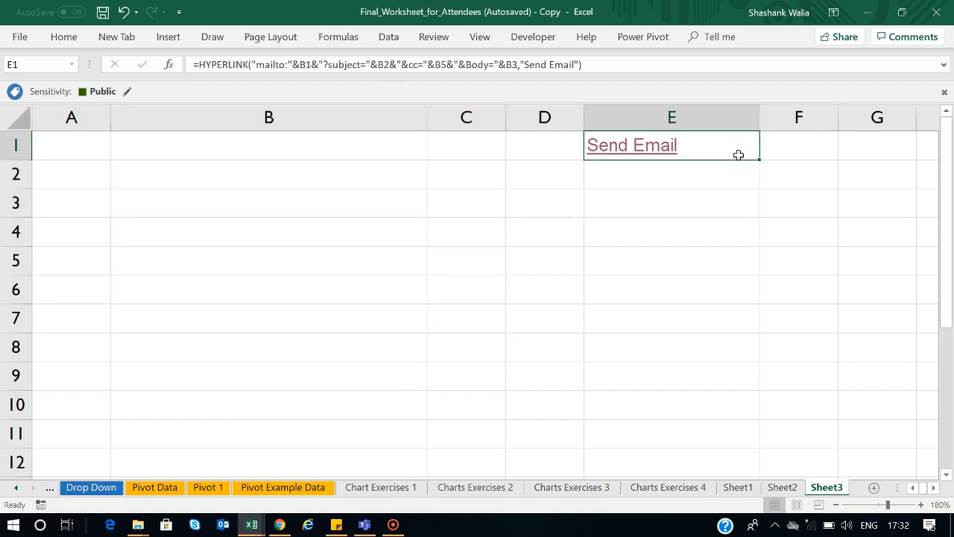
pyautogui.press('Delete')
# Enter the label To in cell A1 and Subject in cell A2
pyautogui.click(78, 152)
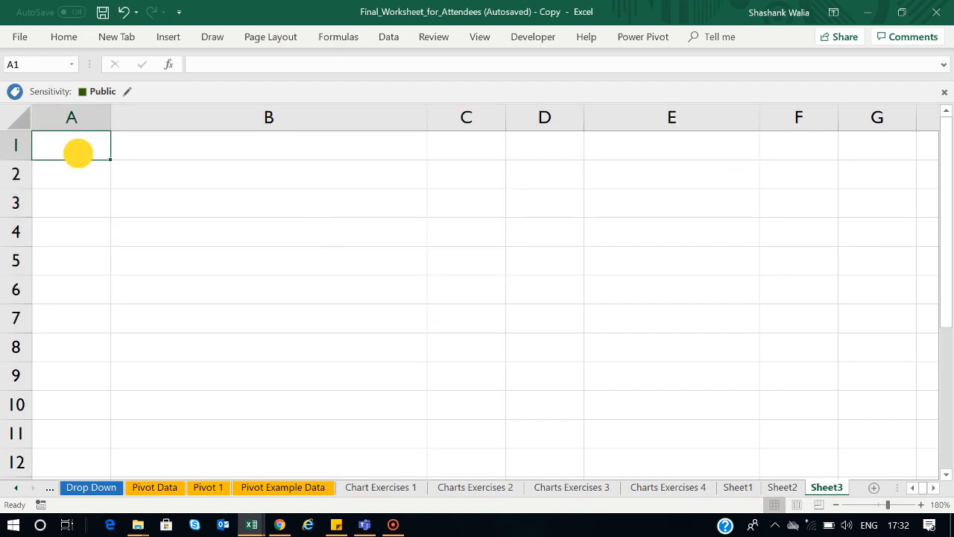
pyautogui.write('to')
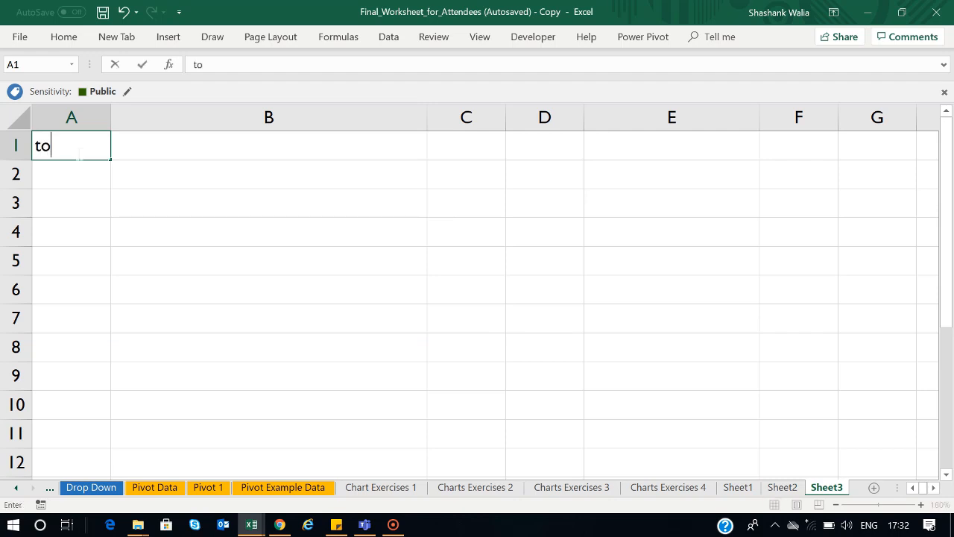
pyautogui.press('BackSpace')
pyautogui.press('BackSpace')
pyautogui.write('To')
pyautogui.press('Return')
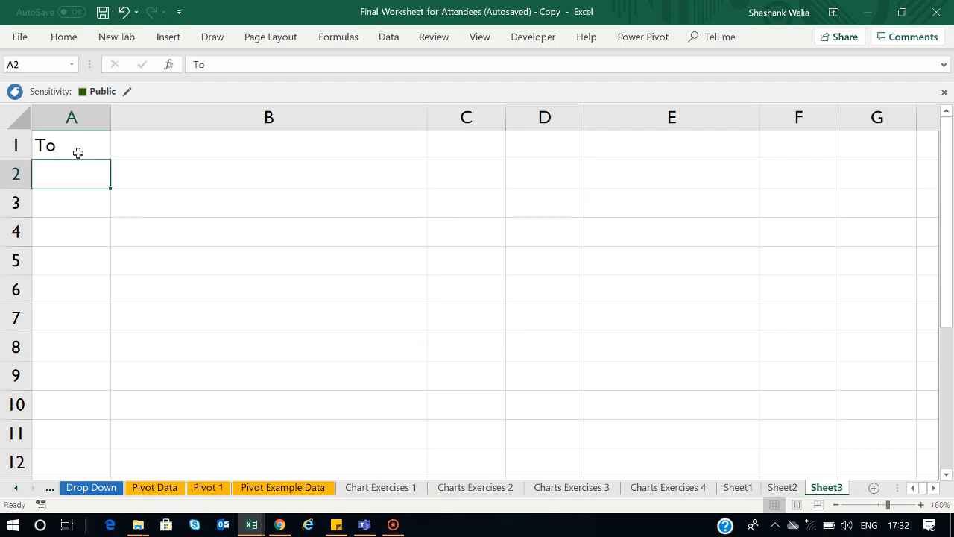
pyautogui.write('Subject')
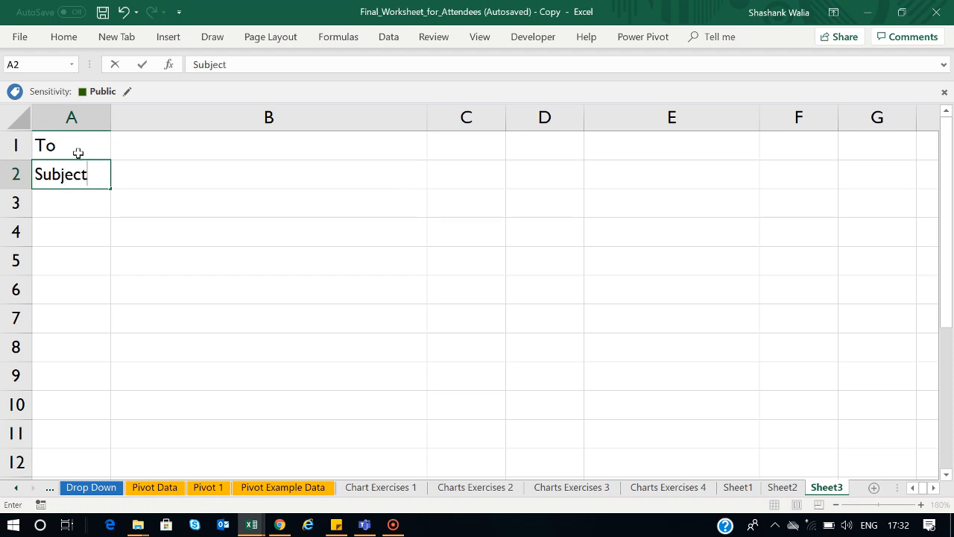
pyautogui.press('Tab')
# Enter the label CC in cell A3 and Body in cell A4
pyautogui.press('Down')
pyautogui.press('Left')
pyautogui.press('F2')
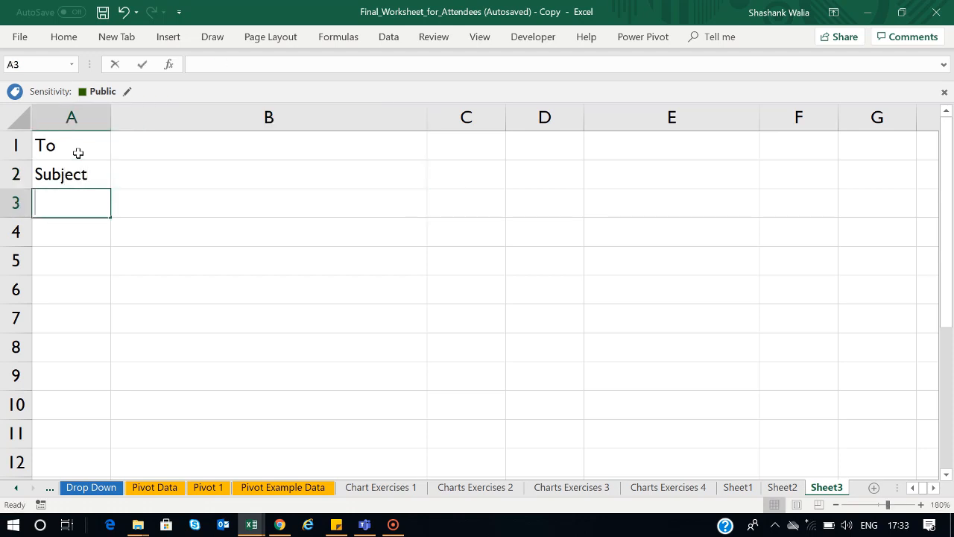
pyautogui.write('CC')
pyautogui.press('Return')
pyautogui.write('B')
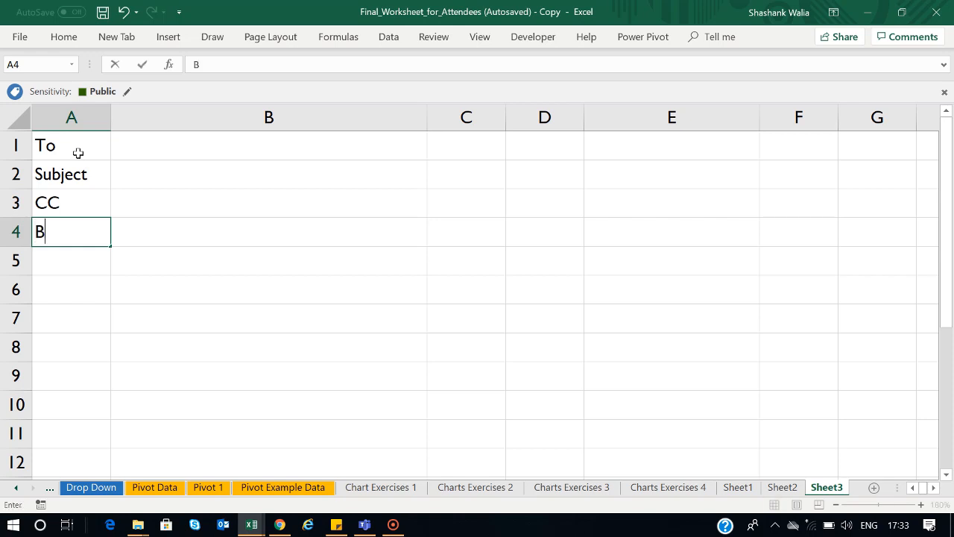
pyautogui.write('ody')
pyautogui.hotkey('ctrl', 'Return')
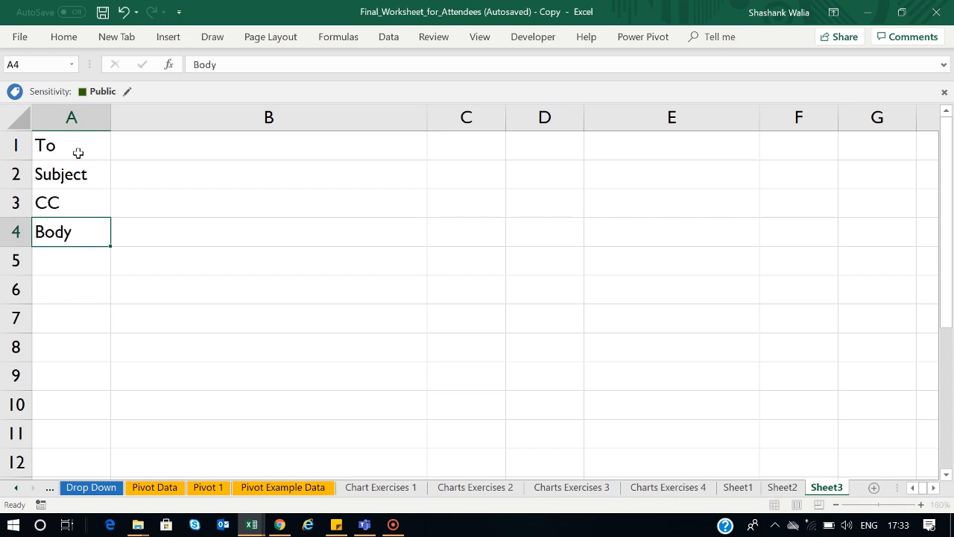
# Enter the recipient's e-mail address beside the To label in cell B1
pyautogui.press('Right')
pyautogui.press('Up')
pyautogui.press('Up')
pyautogui.press('Up')
pyautogui.write('s')
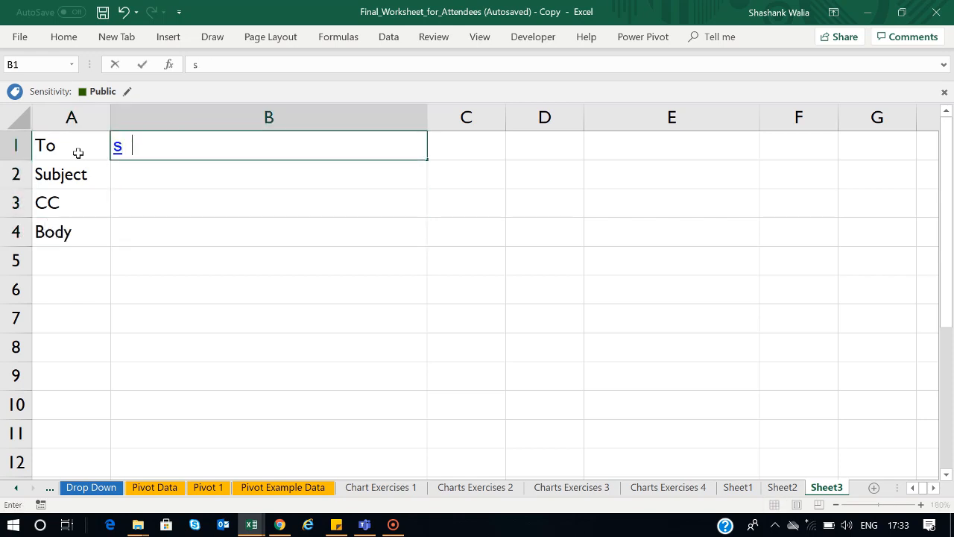
pyautogui.write('omeon')
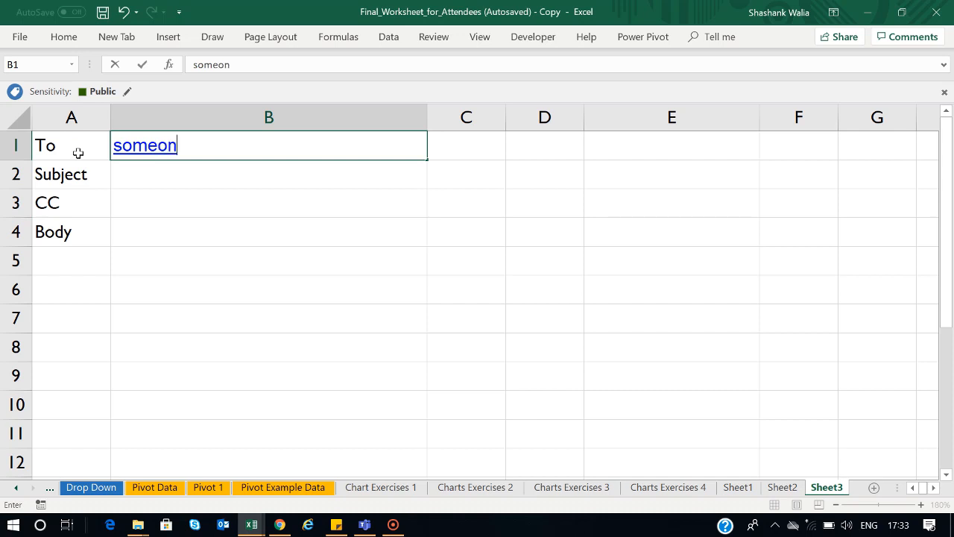
pyautogui.write('e@some')
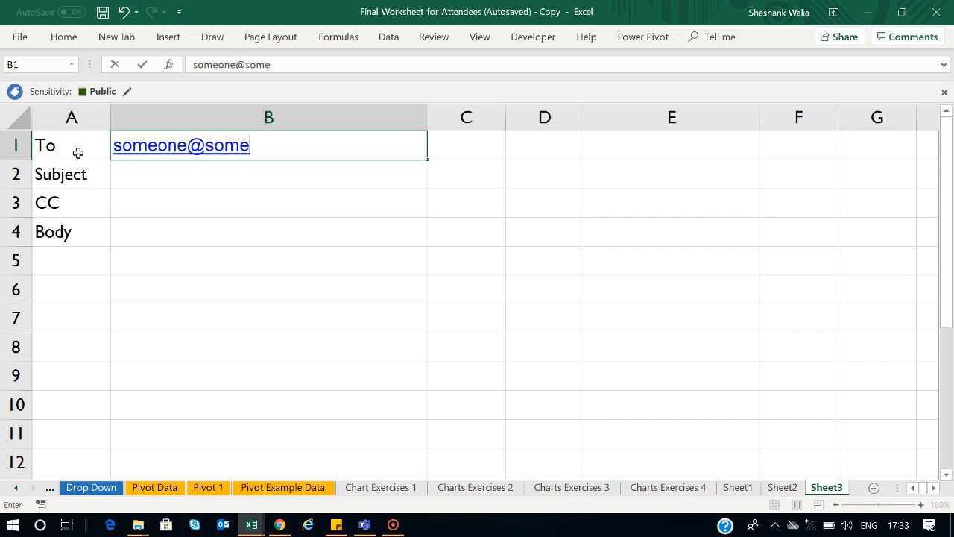
pyautogui.write('compant')
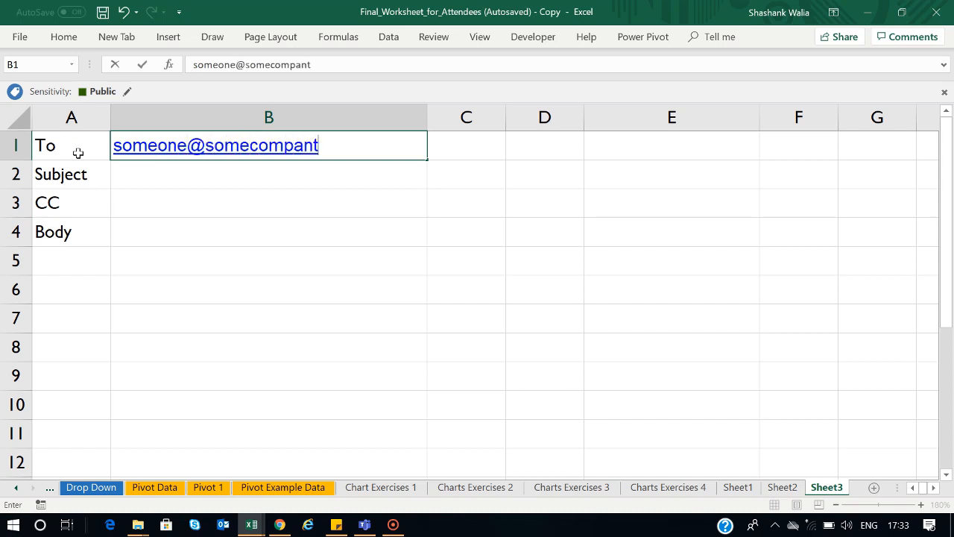
pyautogui.press('BackSpace')
pyautogui.write('y.com')
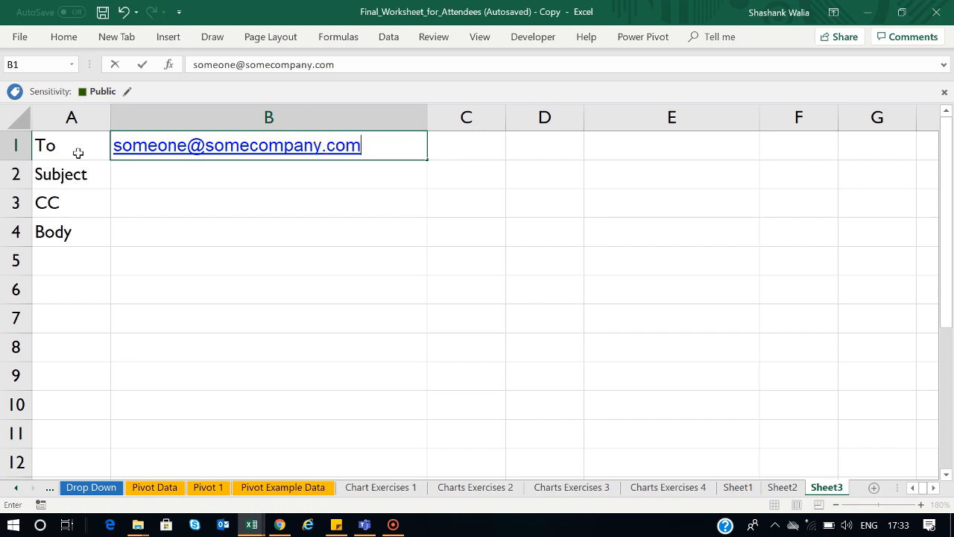
pyautogui.press('Return')
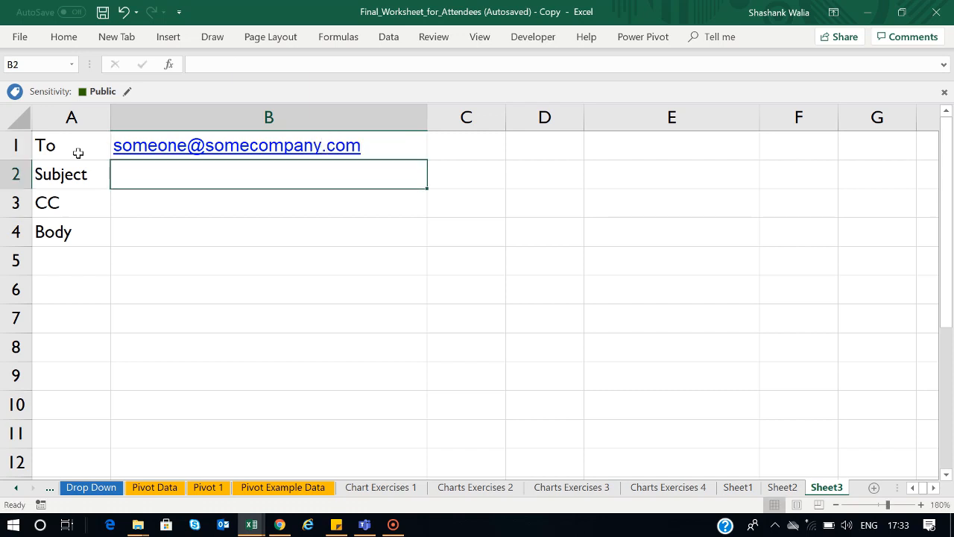
# Enter the subject text "We Did it again" in cell B2
pyautogui.write('We Did it ')
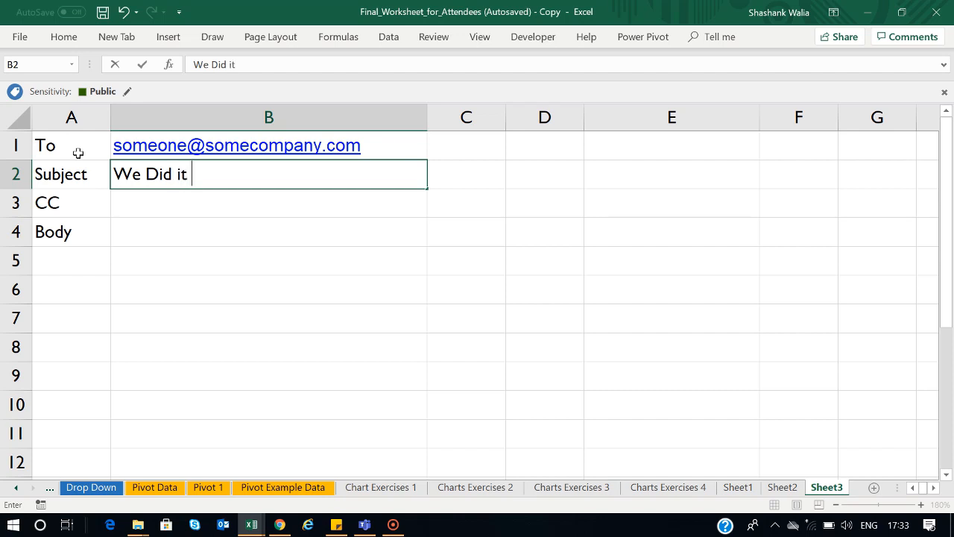
pyautogui.write('again')
pyautogui.press('Return')
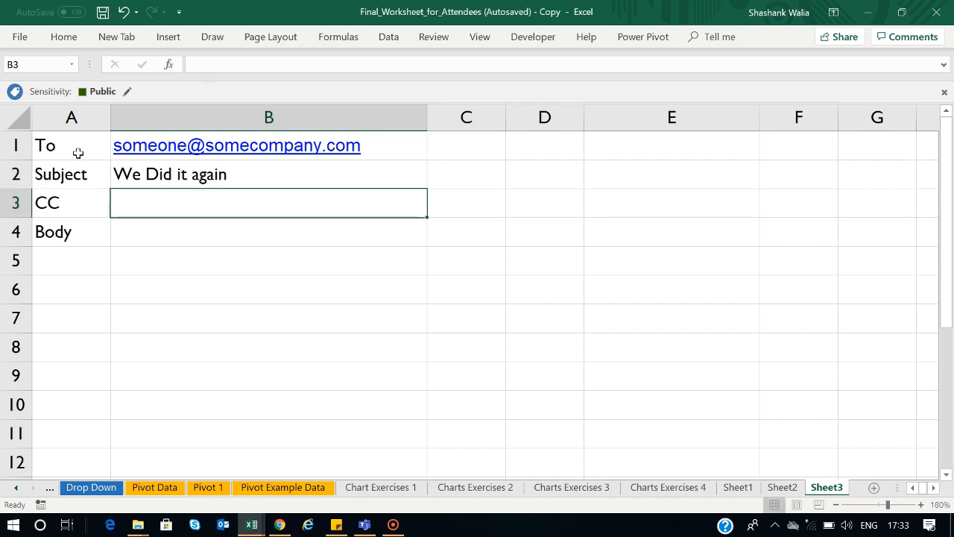
# Enter the CC recipient's e-mail address beside the CC label in cell B3
pyautogui.write('bo')
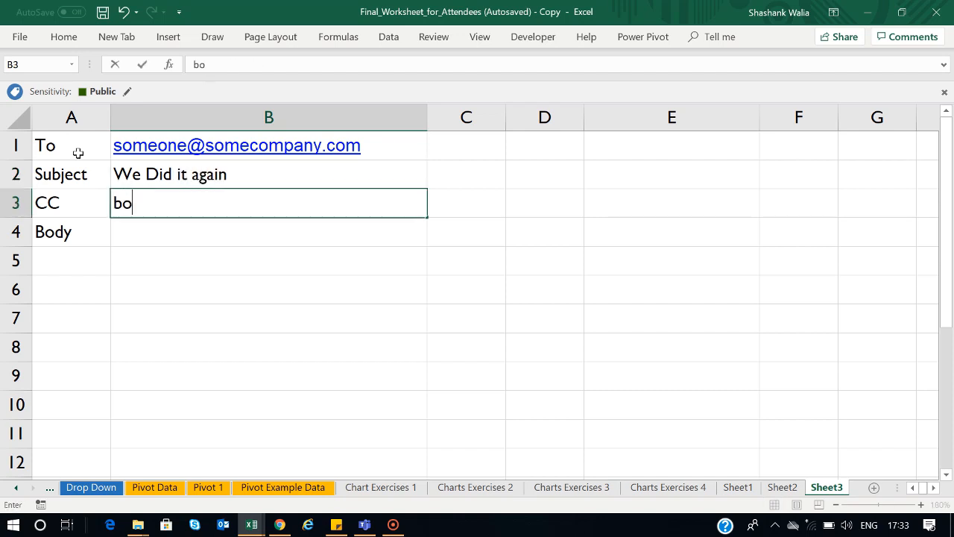
pyautogui.write('ss@someone')
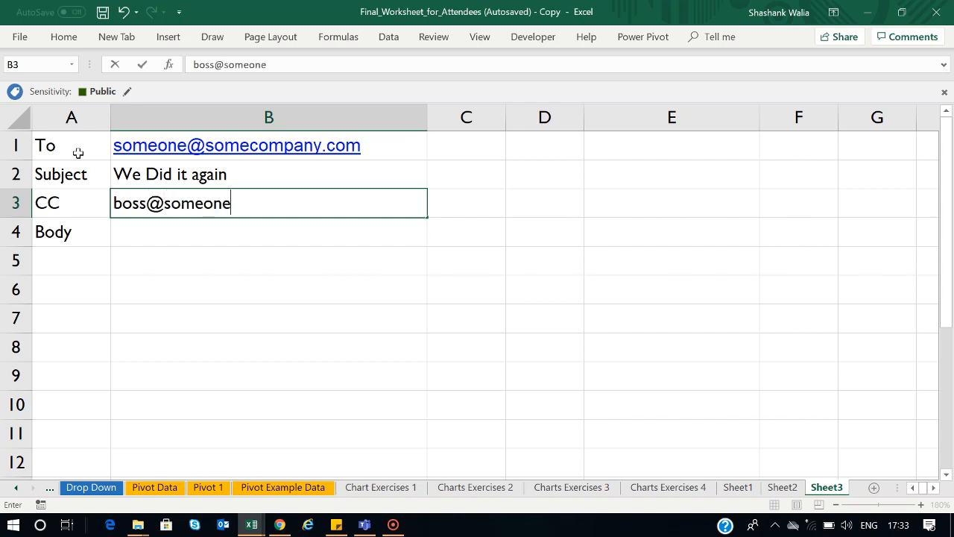
pyautogui.press('BackSpace')
pyautogui.press('BackSpace')
pyautogui.press('BackSpace')
pyautogui.write('compa')
pyautogui.press('BackSpace')
pyautogui.press('BackSpace')
pyautogui.write('pant.com')
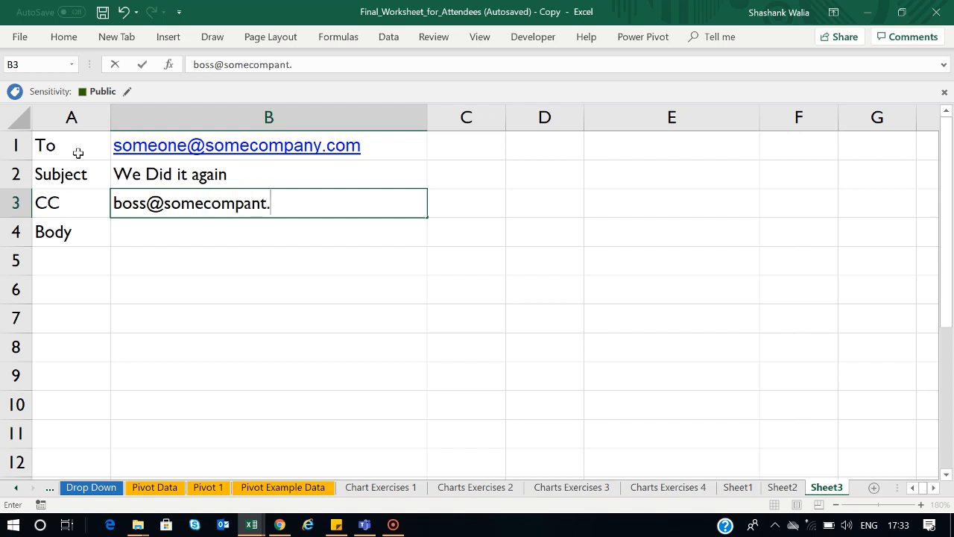
pyautogui.press('BackSpace')
pyautogui.press('BackSpace')
pyautogui.press('BackSpace')
pyautogui.press('BackSpace')
pyautogui.press('BackSpace')
pyautogui.write('y.com')
pyautogui.press('Return')
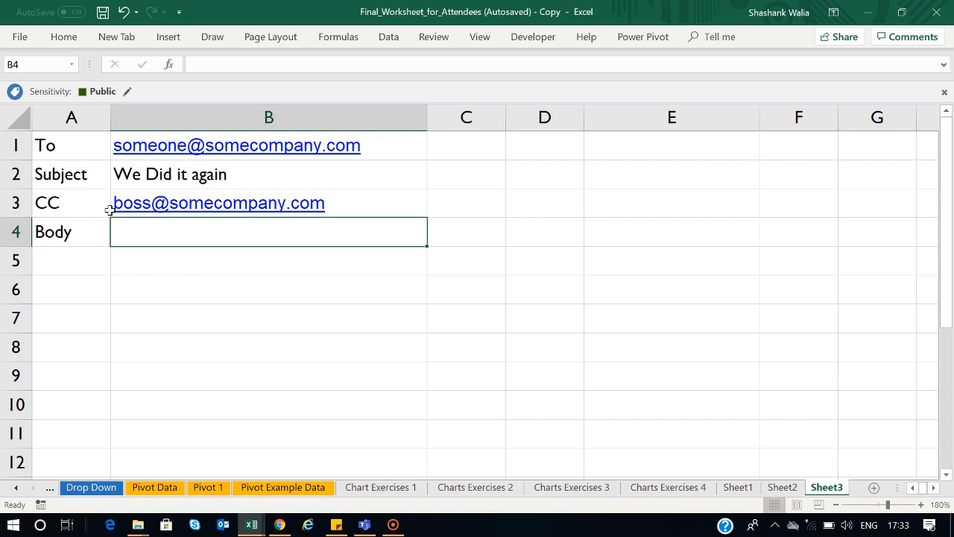
# Start a HYPERLINK formula in cell D1 whose link location joins "mailto:" with the recipient cell B1
pyautogui.click(536, 147)
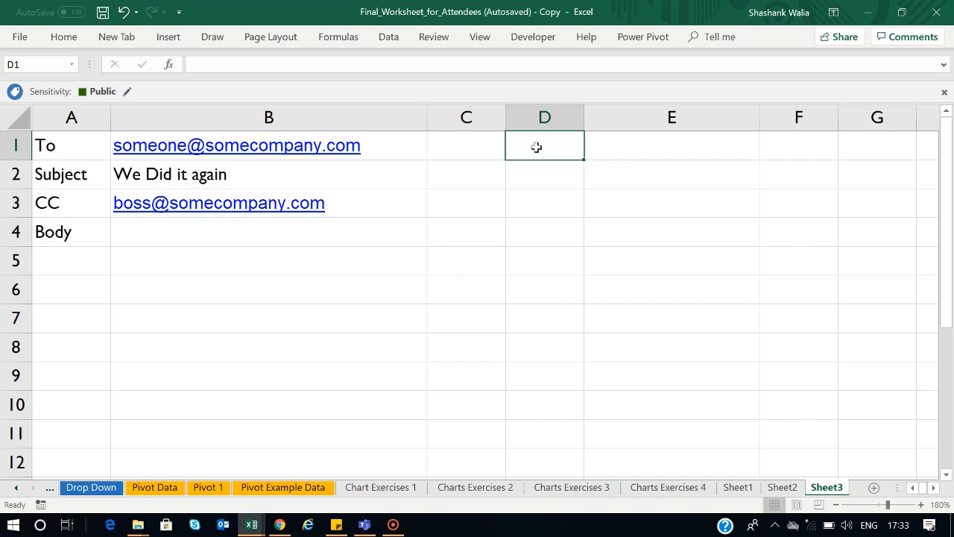
pyautogui.write('=')
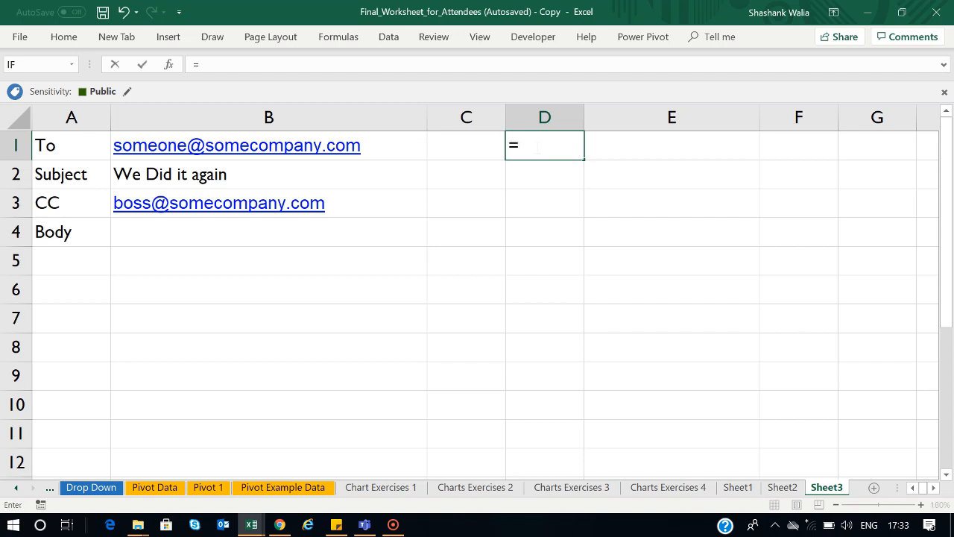
pyautogui.write('hy')
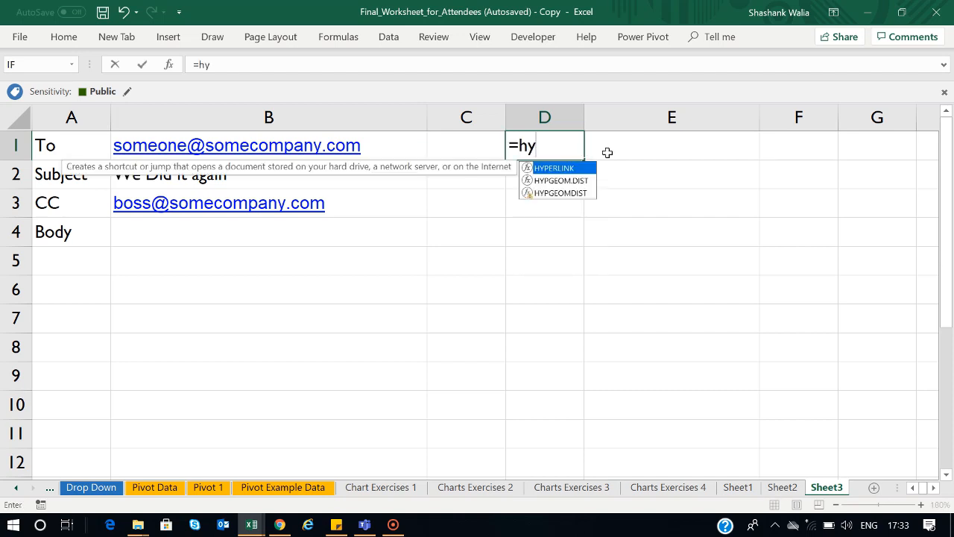
pyautogui.doubleClick(556, 168)
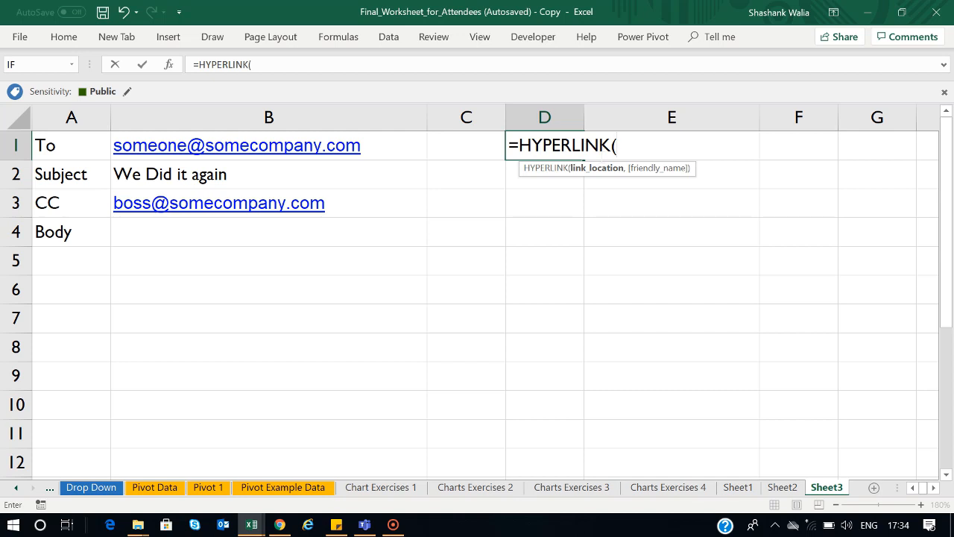
pyautogui.write('"mailto')
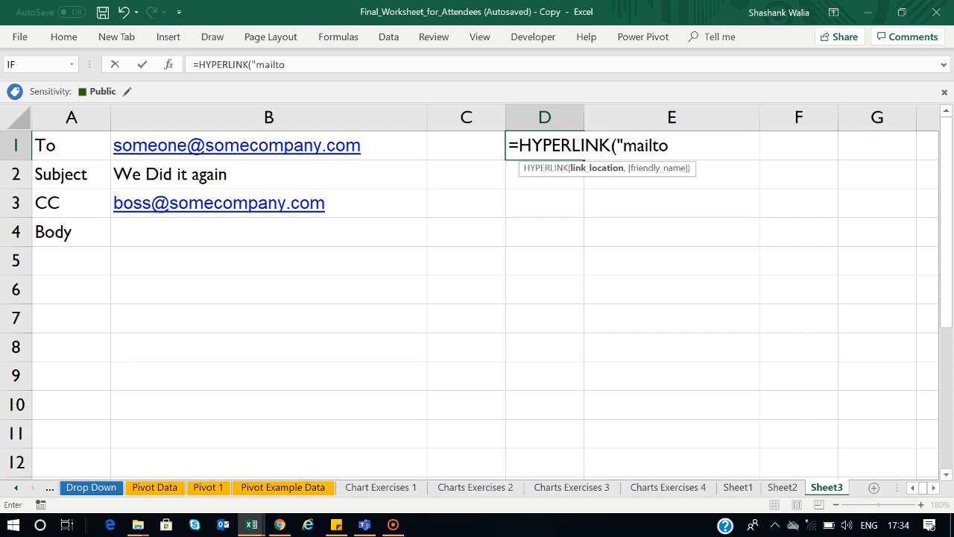
pyautogui.write(':"')
pyautogui.write('&')
pyautogui.click(395, 144)
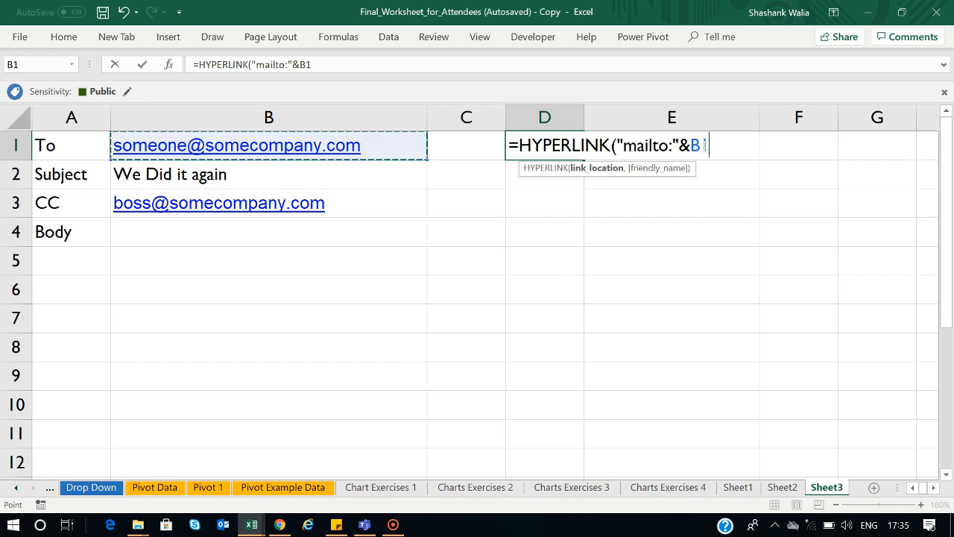
# Extend the link location in the D1 formula with "?subject=" joined to the subject cell B2
pyautogui.write('&')
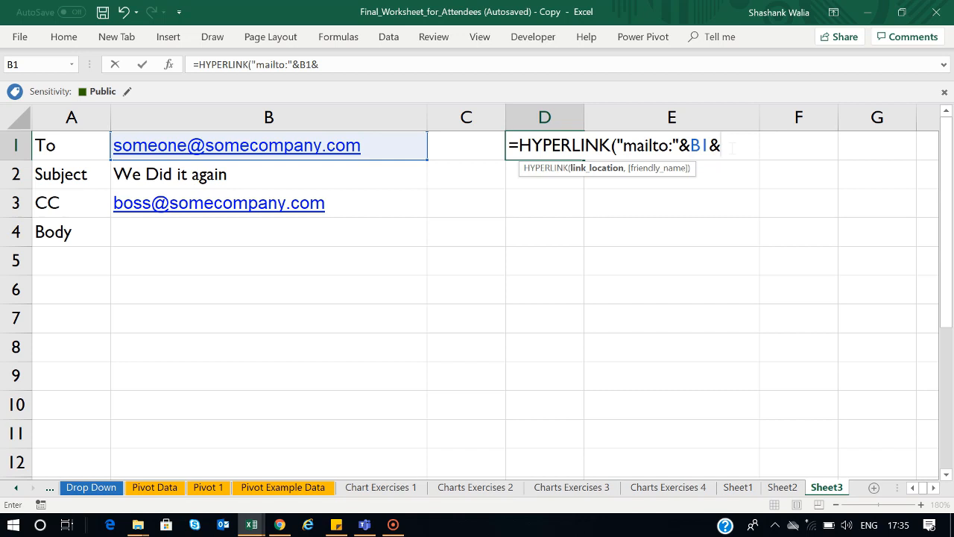
pyautogui.write('"?subject')
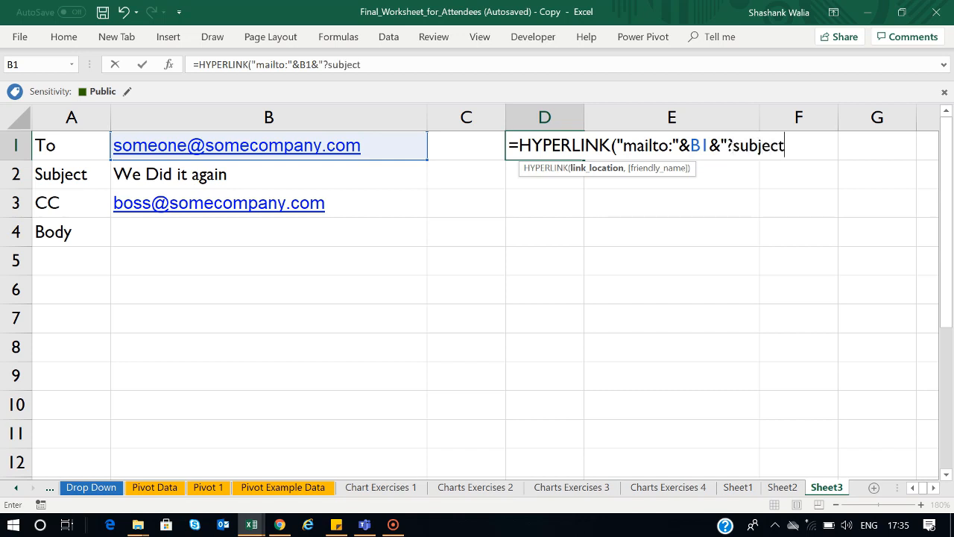
pyautogui.write('="')
pyautogui.click(720, 144)
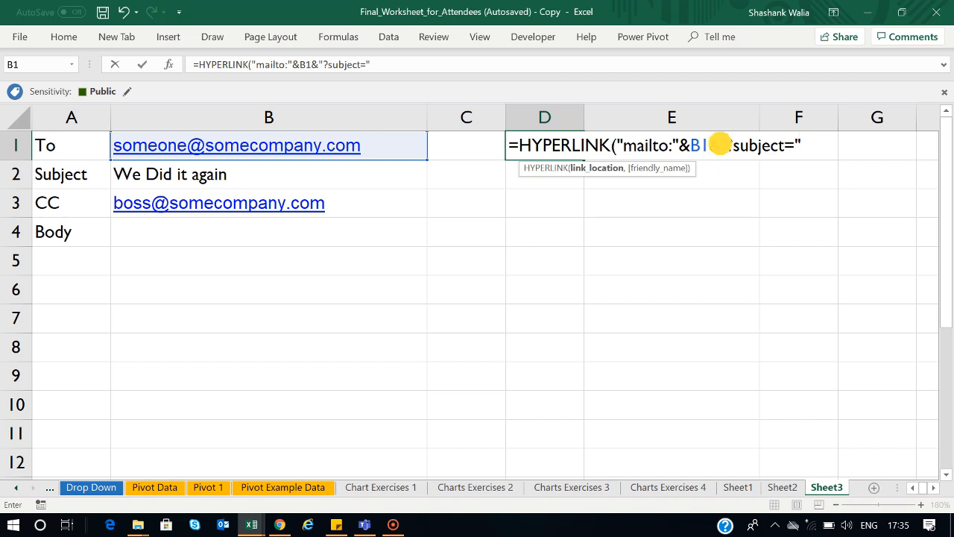
pyautogui.click(803, 145)
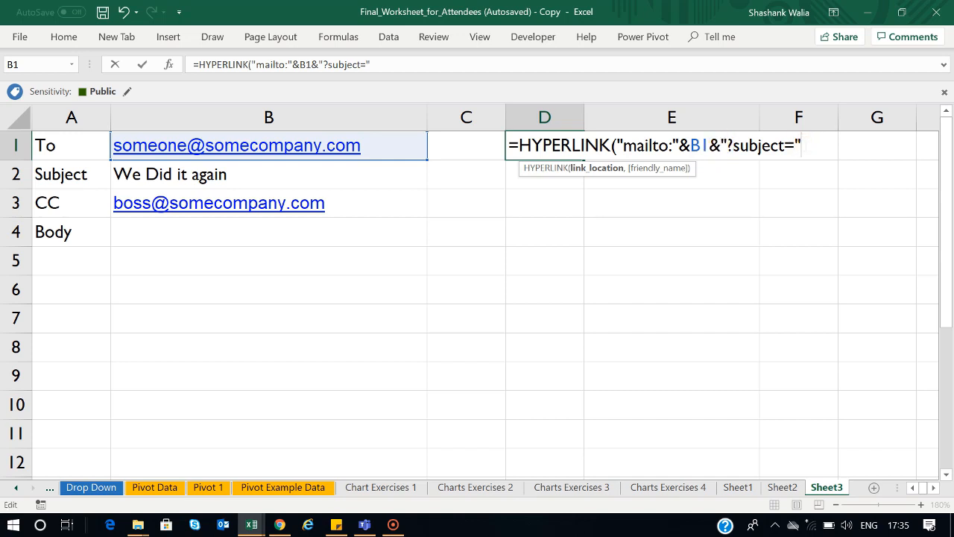
pyautogui.write('&')
pyautogui.click(267, 174)
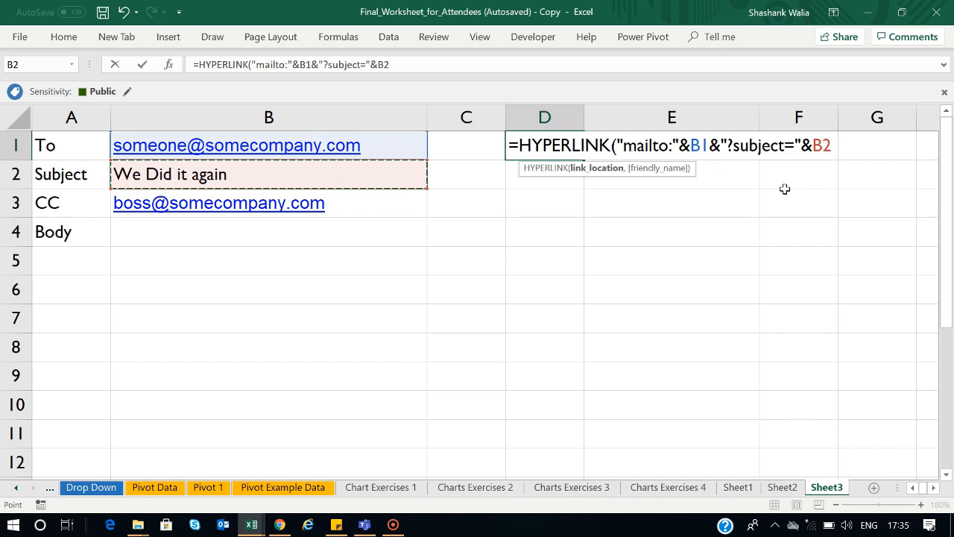
# Complete the D1 formula with the friendly name "Send Email" and widen column D to fit the link text
pyautogui.write(',')
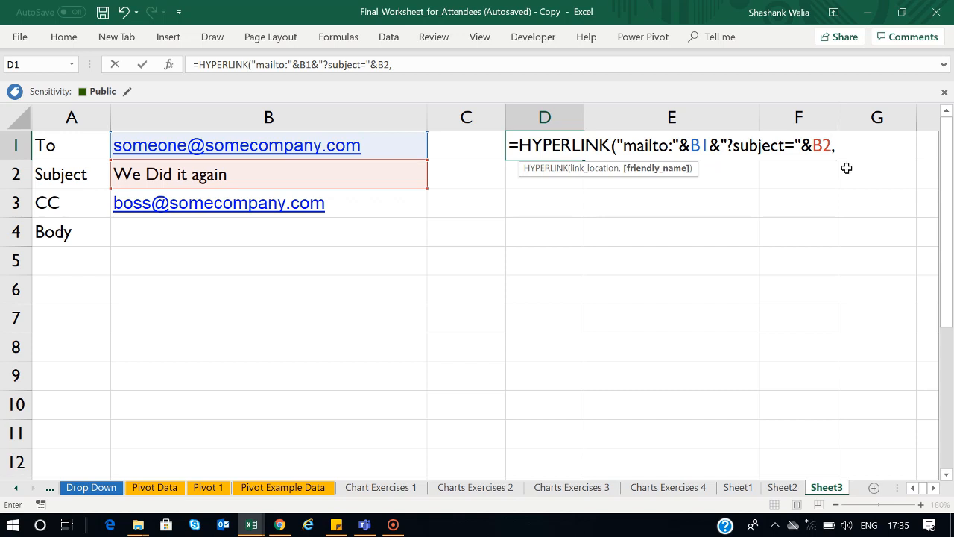
pyautogui.write('"')
pyautogui.write('Send E')
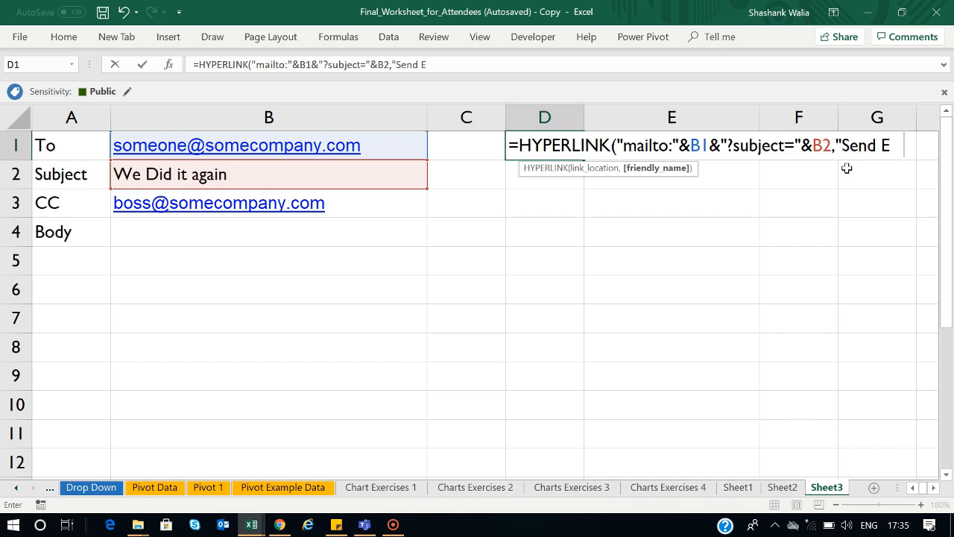
pyautogui.write('mail")')
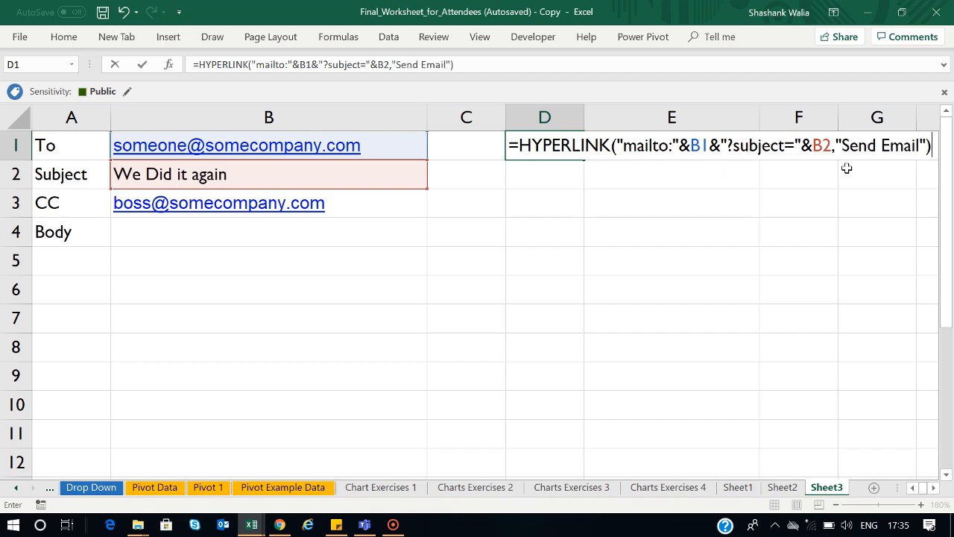
pyautogui.press('Return')
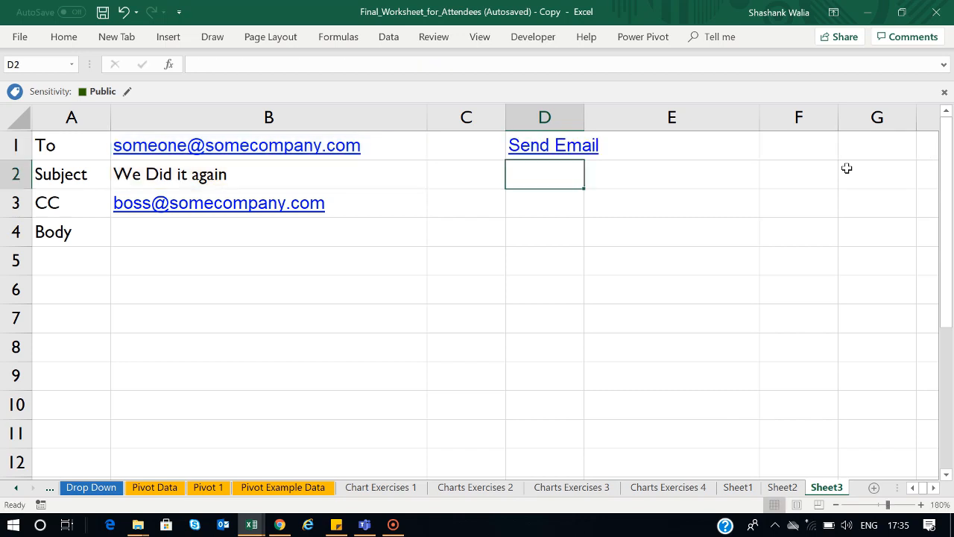
pyautogui.moveTo(587, 113); pyautogui.dragTo(603, 114)
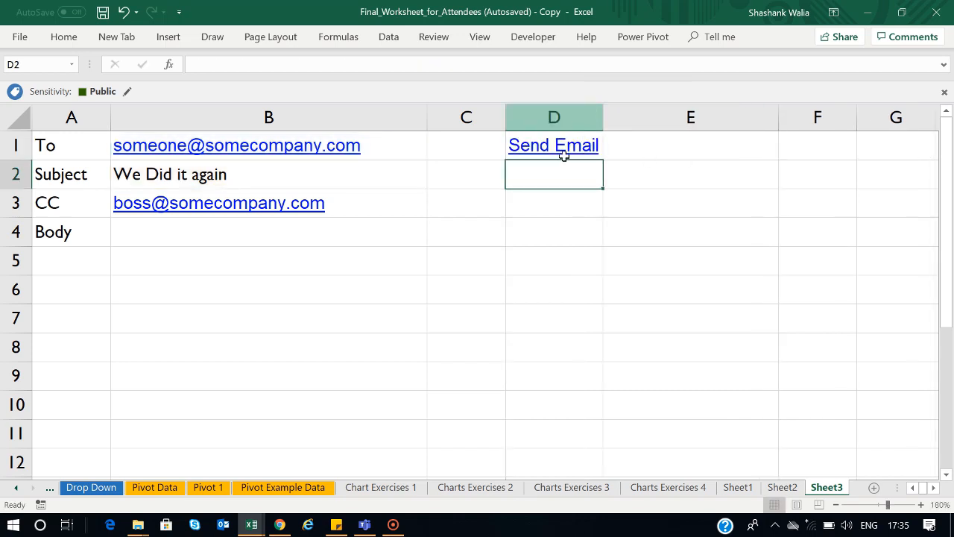
# Shorten the friendly name in the D1 HYPERLINK formula to "Email"
pyautogui.click(596, 133)
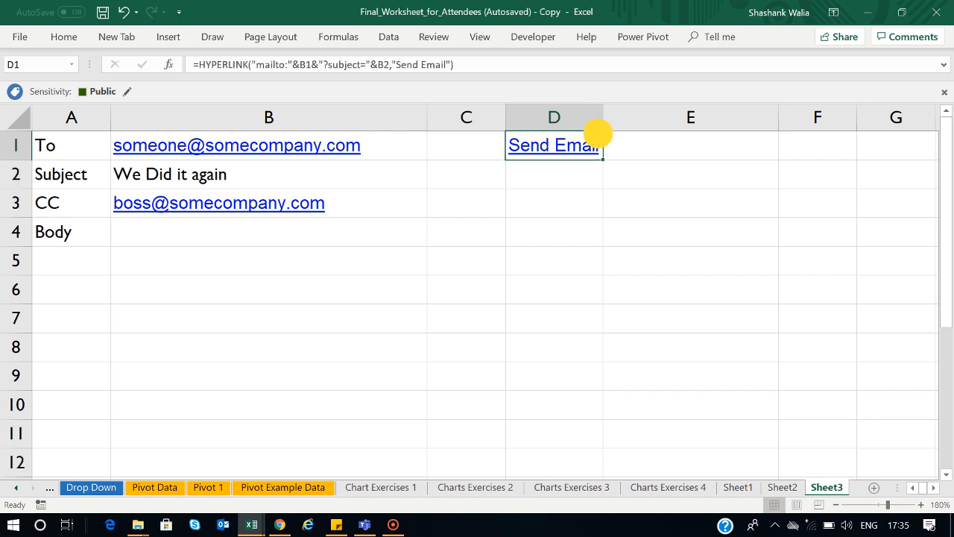
pyautogui.click(422, 66)
pyautogui.press('BackSpace')
pyautogui.press('BackSpace')
pyautogui.press('BackSpace')
pyautogui.press('BackSpace')
pyautogui.press('BackSpace')
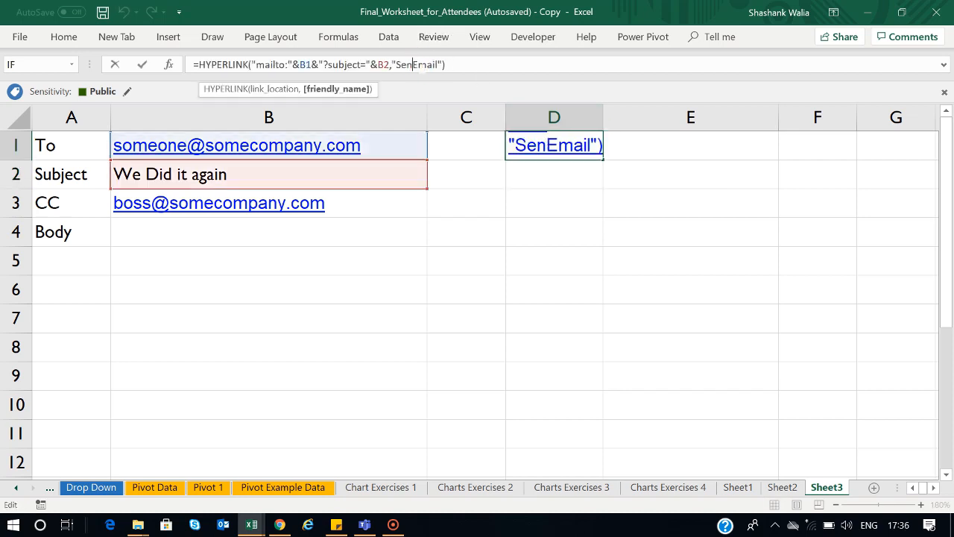
pyautogui.press('Return')
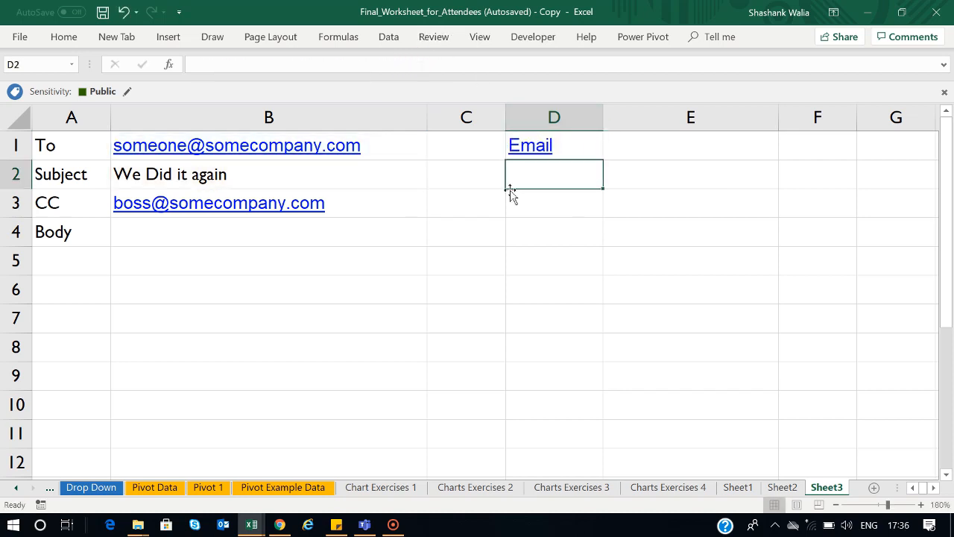
# Test the Email link in D1 by opening its mail draft, check the recipient and subject, and close the draft
pyautogui.click(571, 231)
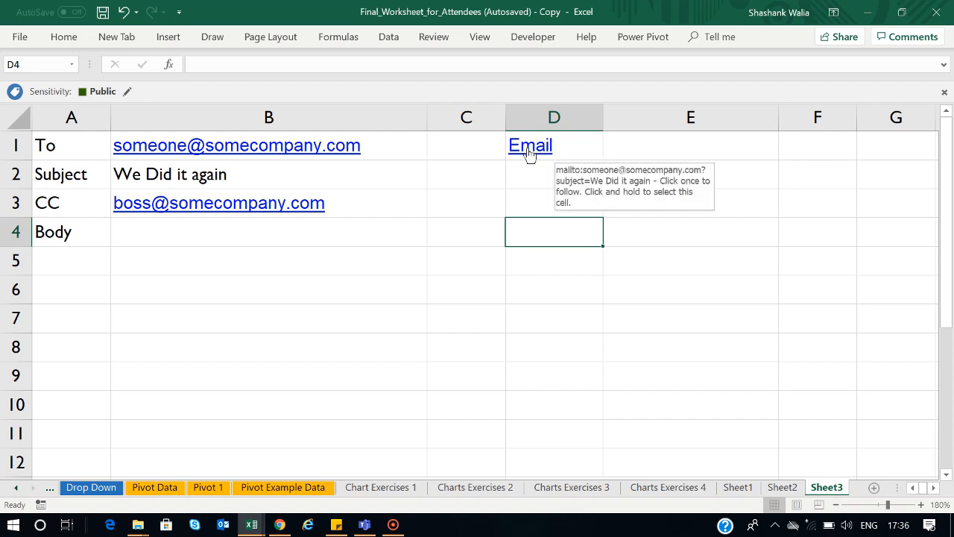
pyautogui.click(528, 154)
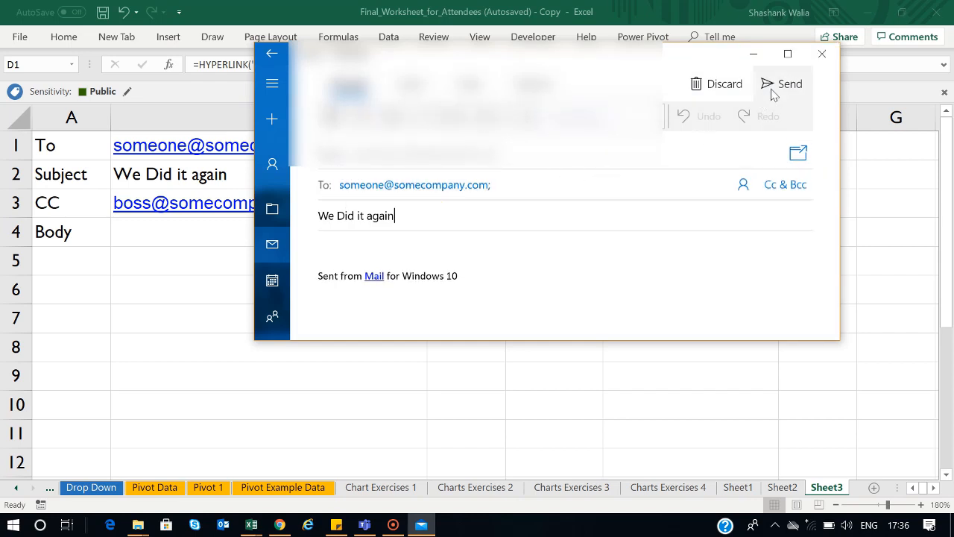
pyautogui.click(822, 54)
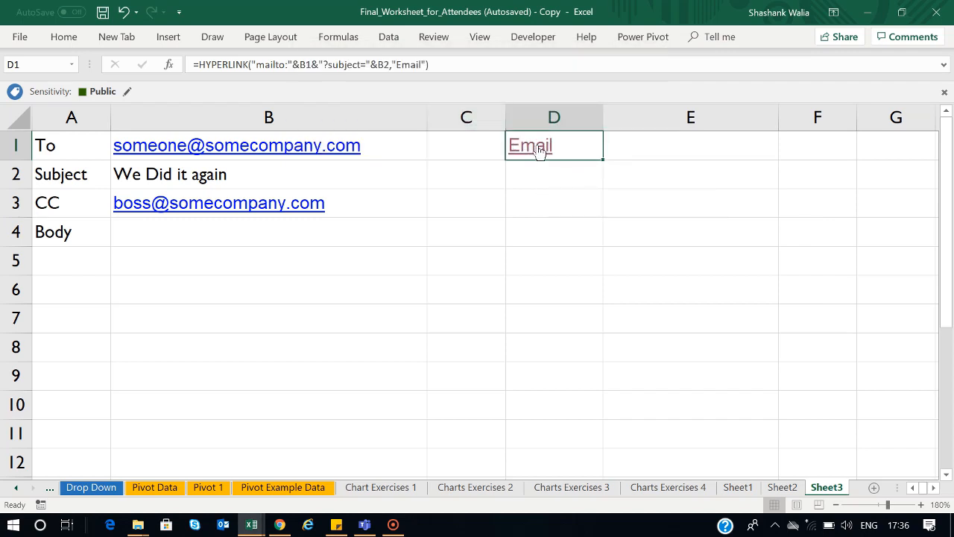
# Add "&cc=" joined to the CC cell B3 to the D1 HYPERLINK formula, between B2 and the friendly name
pyautogui.moveTo(539, 151)
pyautogui.click(403, 65)
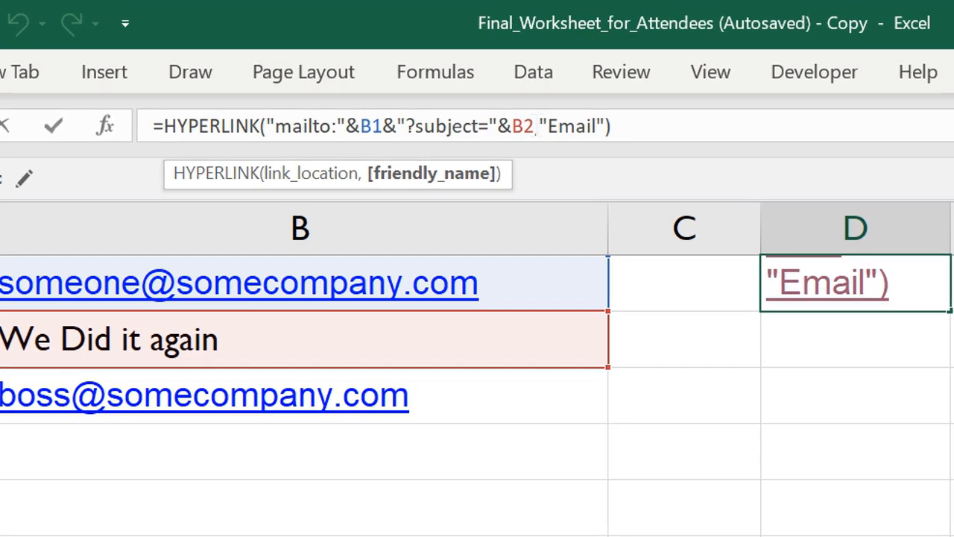
pyautogui.write('&')
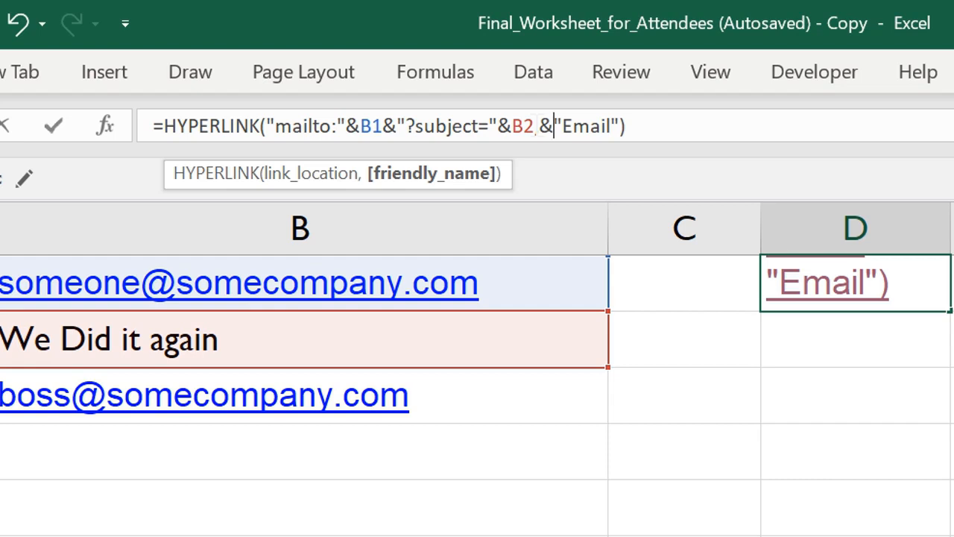
pyautogui.write('"')
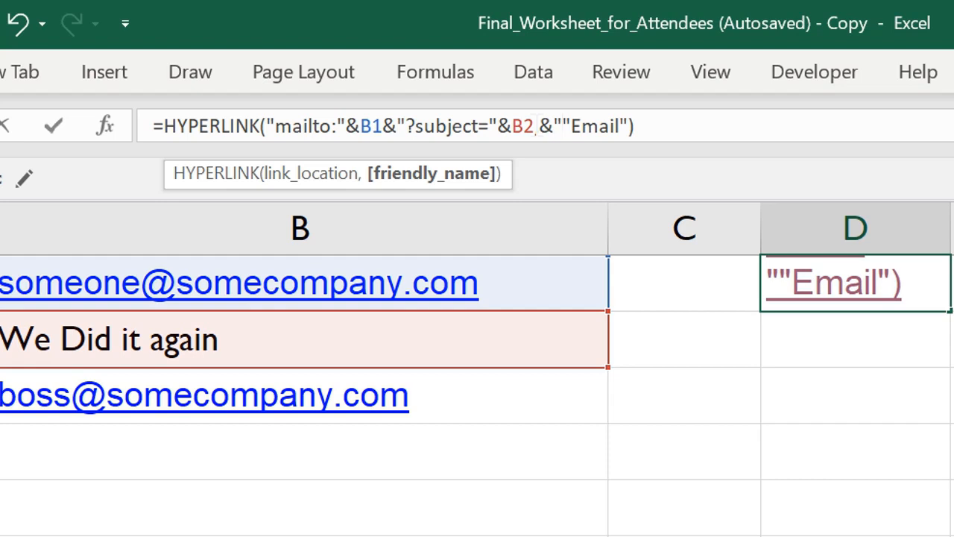
pyautogui.write('cc')
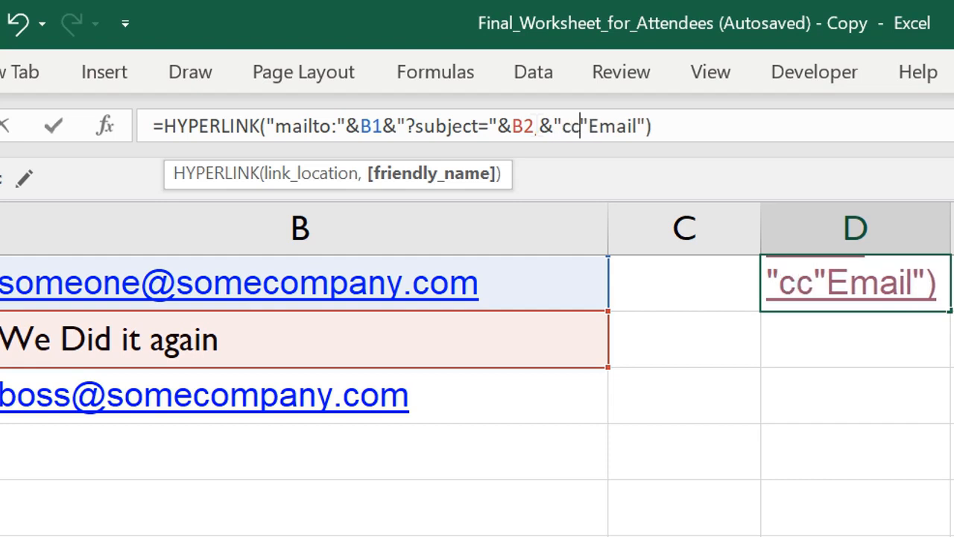
pyautogui.press('Left')
pyautogui.press('Left')
pyautogui.write('&')
pyautogui.press('Right')
pyautogui.press('Right')
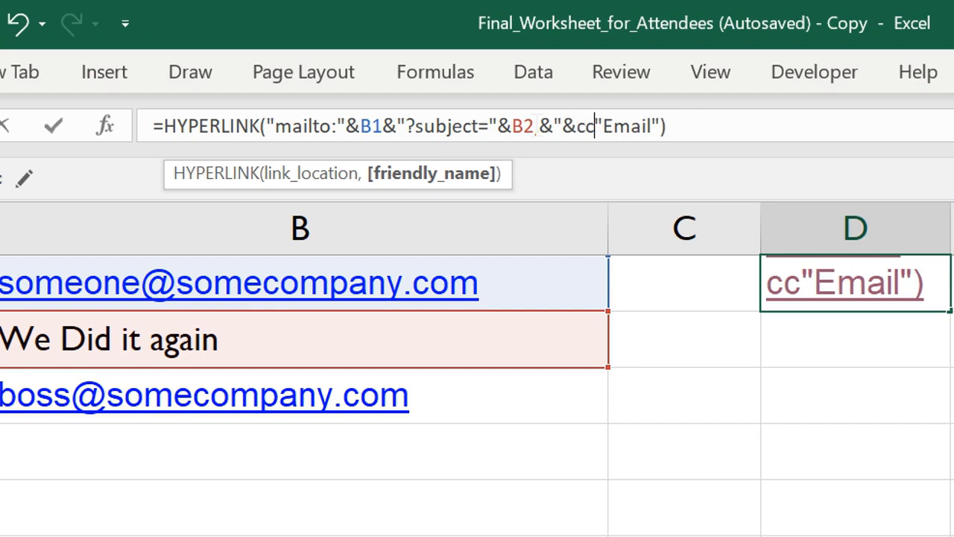
pyautogui.write('=')
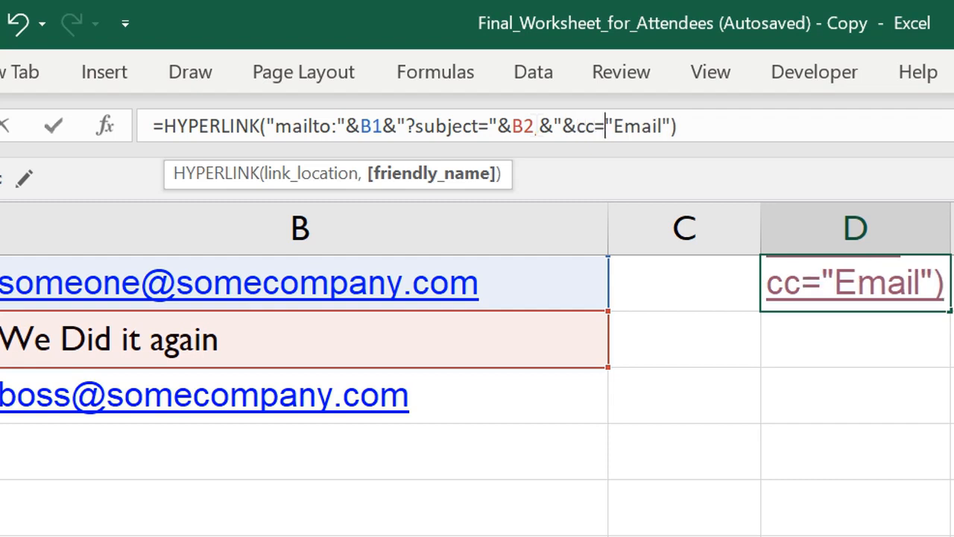
pyautogui.write('"&')
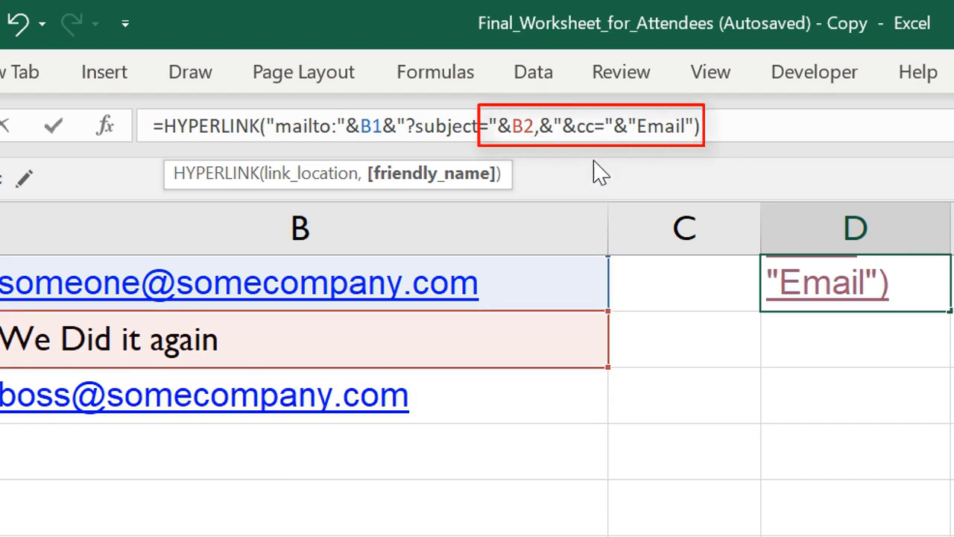
pyautogui.click(507, 401)
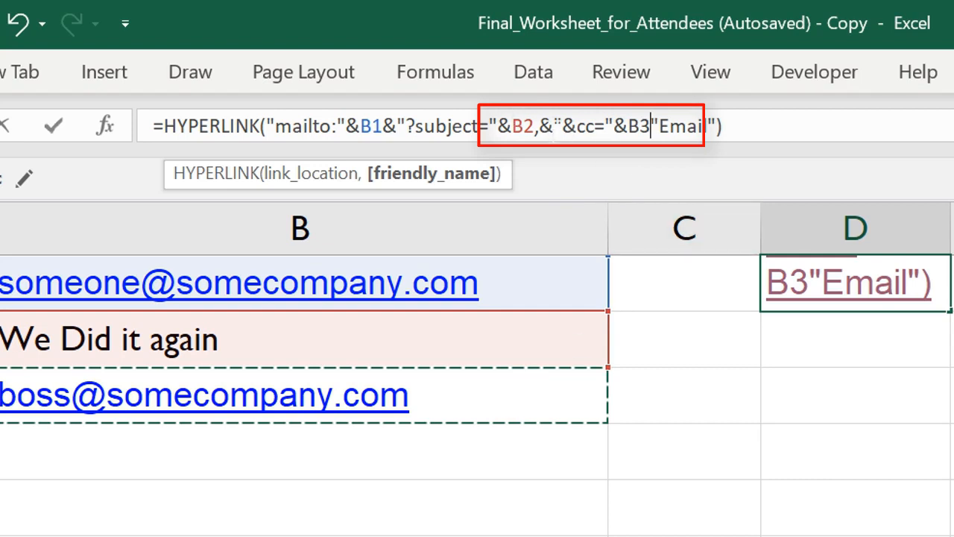
# Fix the D1 formula's argument separator by removing the comma after B2 and inserting one between B3 and "Email"
pyautogui.moveTo(557, 126); pyautogui.dragTo(650, 126)
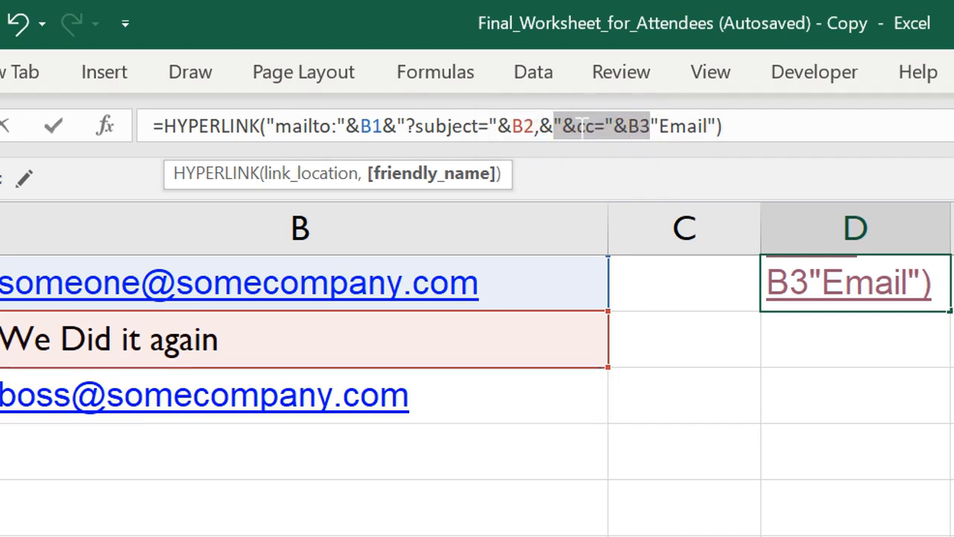
pyautogui.moveTo(560, 126); pyautogui.dragTo(650, 126)
pyautogui.moveTo(554, 126); pyautogui.dragTo(650, 126)
pyautogui.click(646, 125)
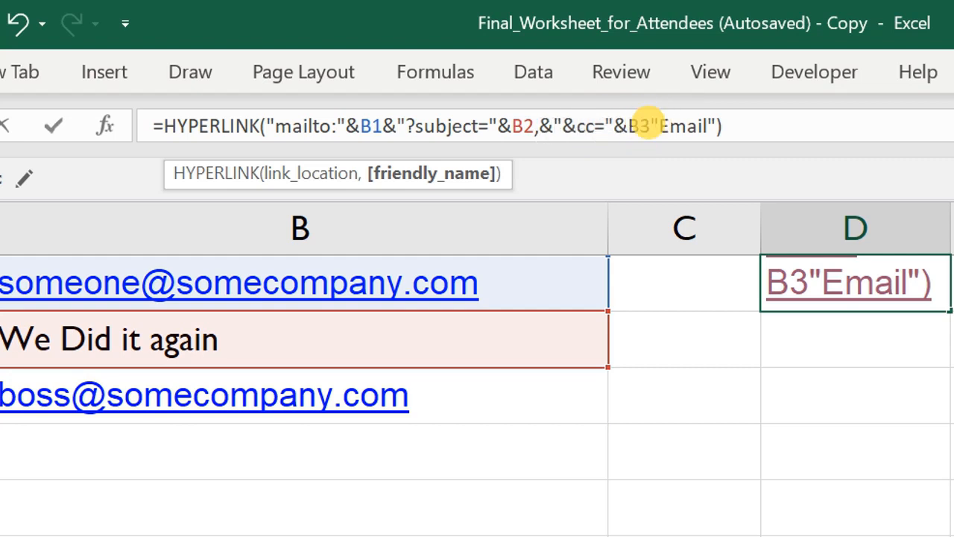
pyautogui.click(539, 126)
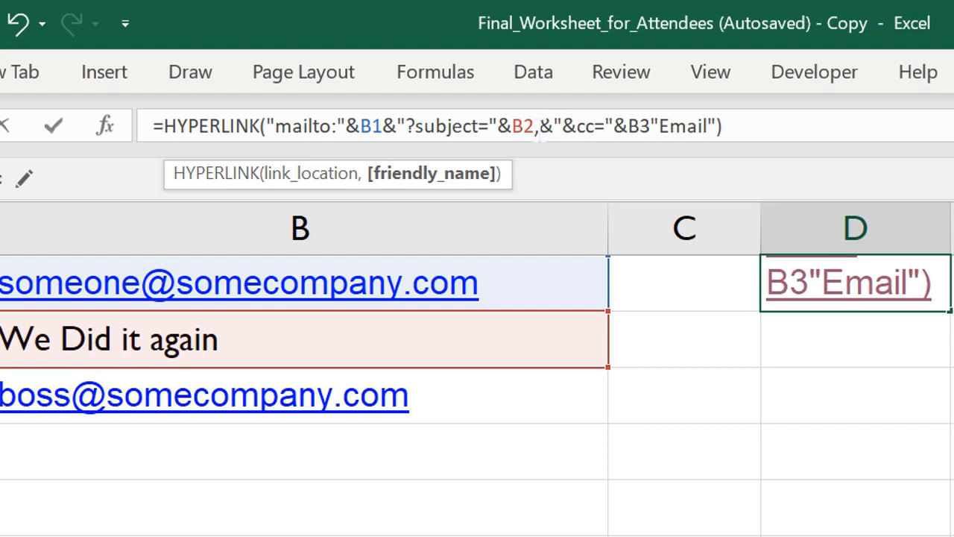
pyautogui.press('BackSpace')
pyautogui.press('Right')
pyautogui.press('Right')
pyautogui.press('Right')
pyautogui.press('Right')
pyautogui.press('Right')
pyautogui.press('Right')
pyautogui.press('Right')
pyautogui.press('Right')
pyautogui.press('Right')
pyautogui.press('Right')
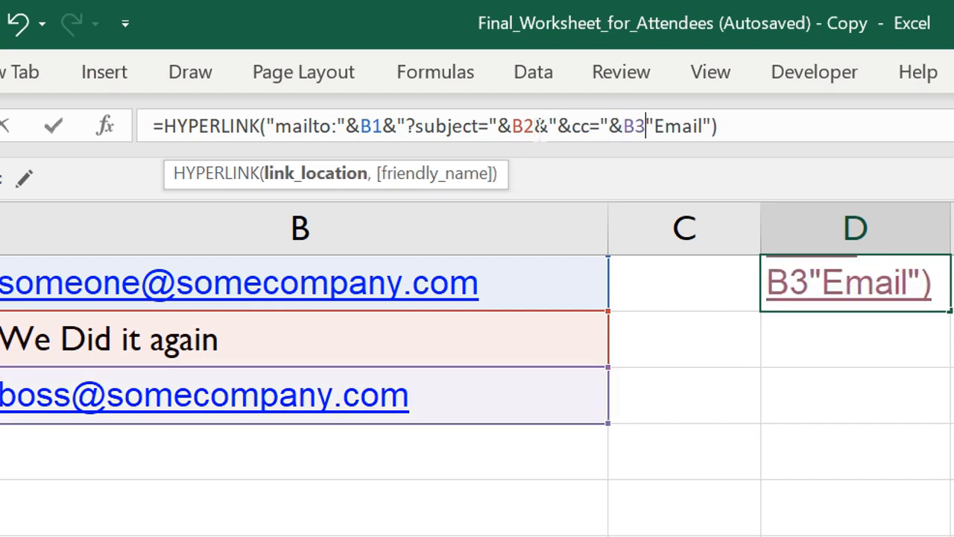
pyautogui.write(',')
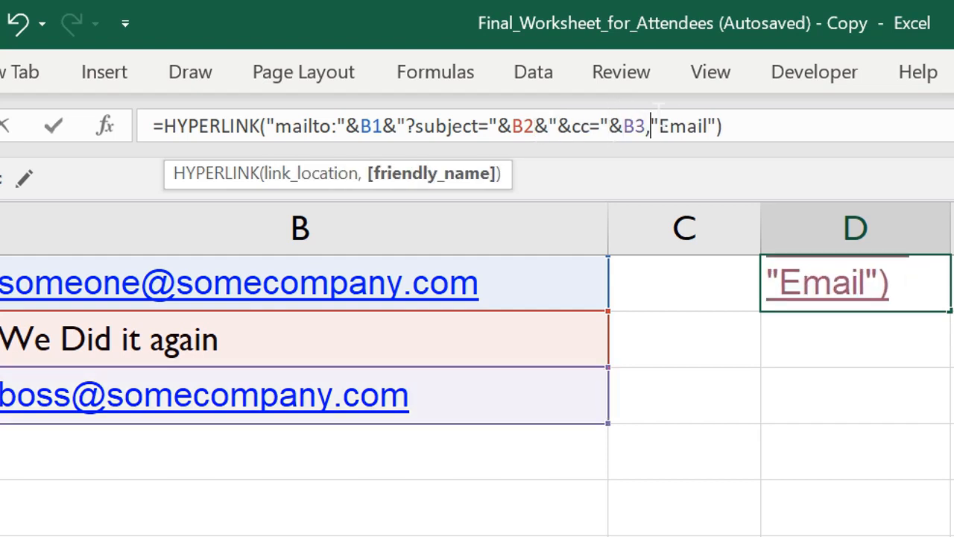
# Check the extent of the friendly name and link location arguments in the D1 formula and commit the formula
pyautogui.click(439, 171)
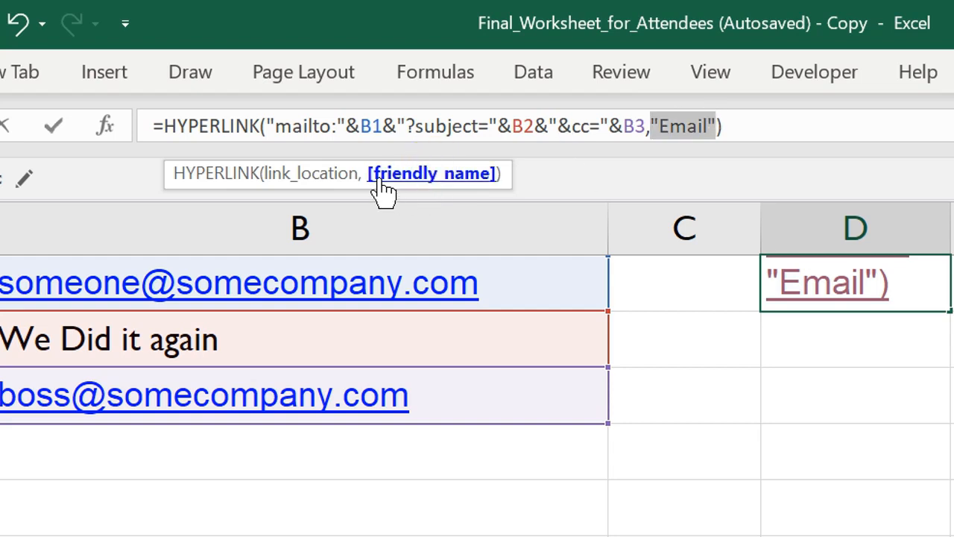
pyautogui.click(336, 173)
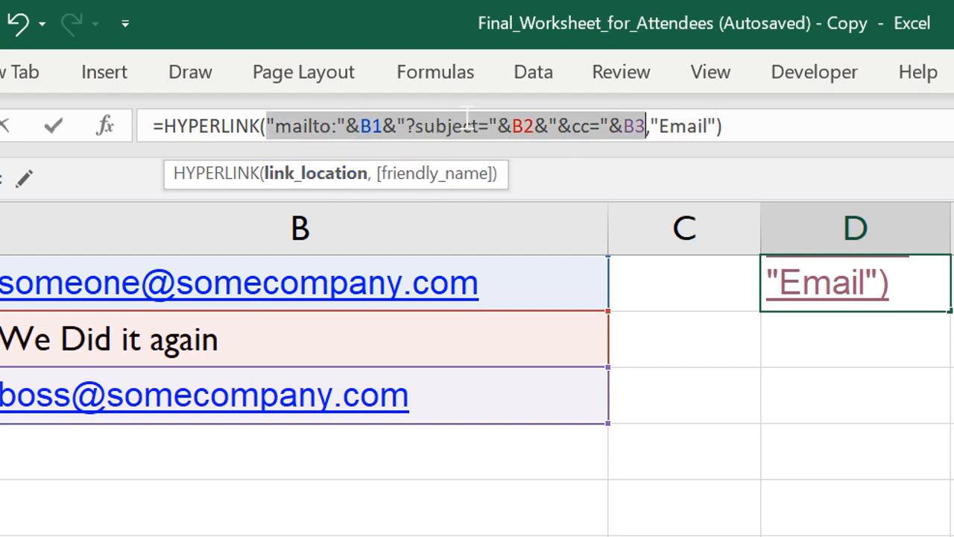
pyautogui.click(768, 122)
pyautogui.press('Return')
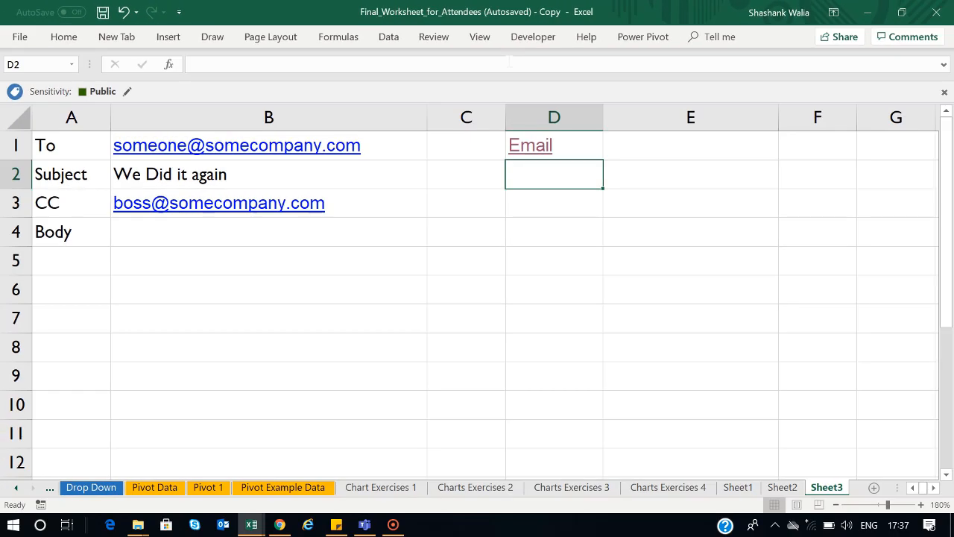
# Test the Email link in D1 by opening its mail draft, check the CC and subject fields, and close the draft
pyautogui.click(532, 157)
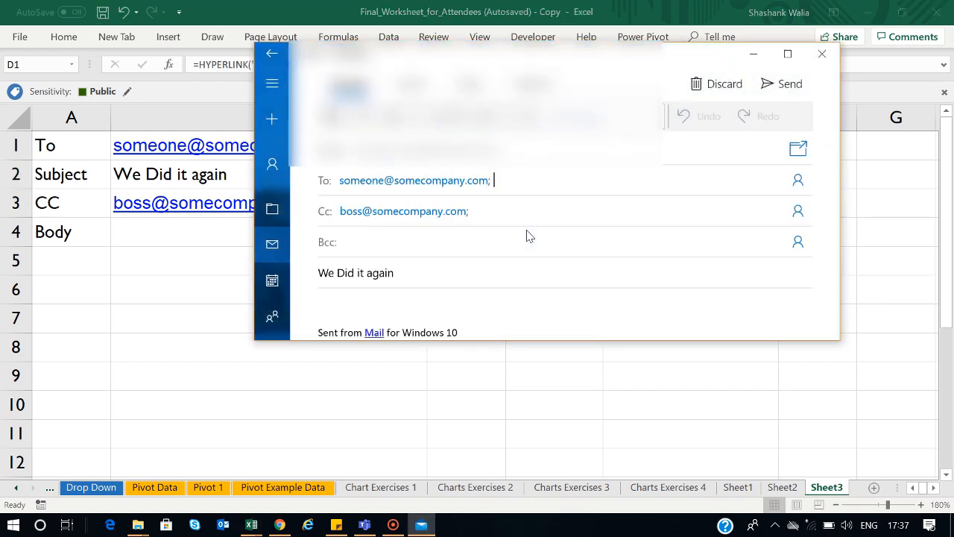
pyautogui.click(492, 212)
pyautogui.click(407, 273)
pyautogui.click(820, 57)
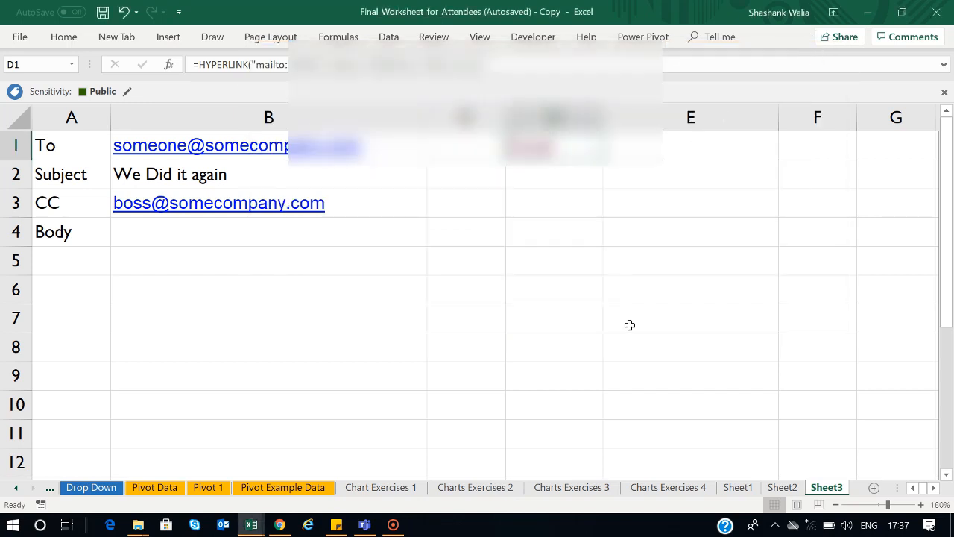
pyautogui.click(561, 204)
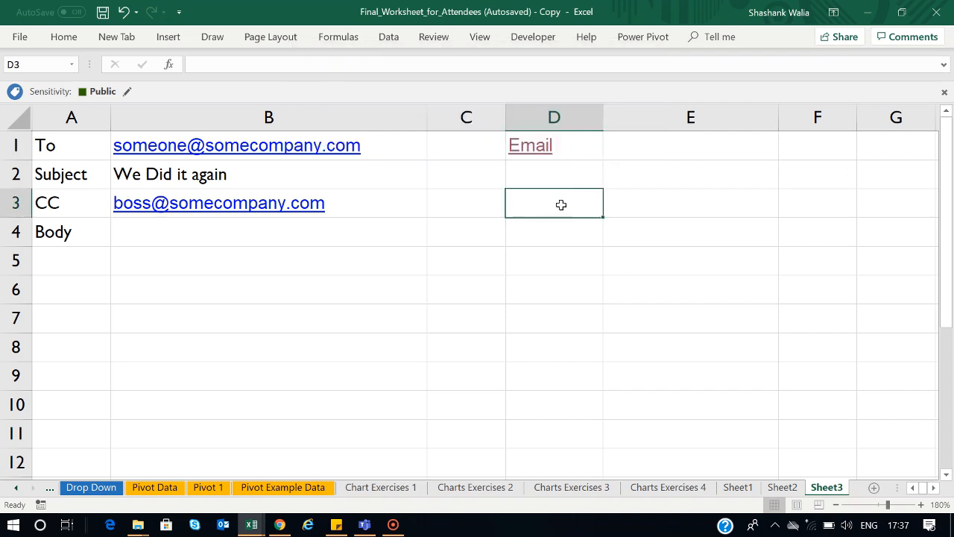
# Enter the body text "Dear Sir, Please find daily sales data:" in cell B4
pyautogui.click(228, 232)
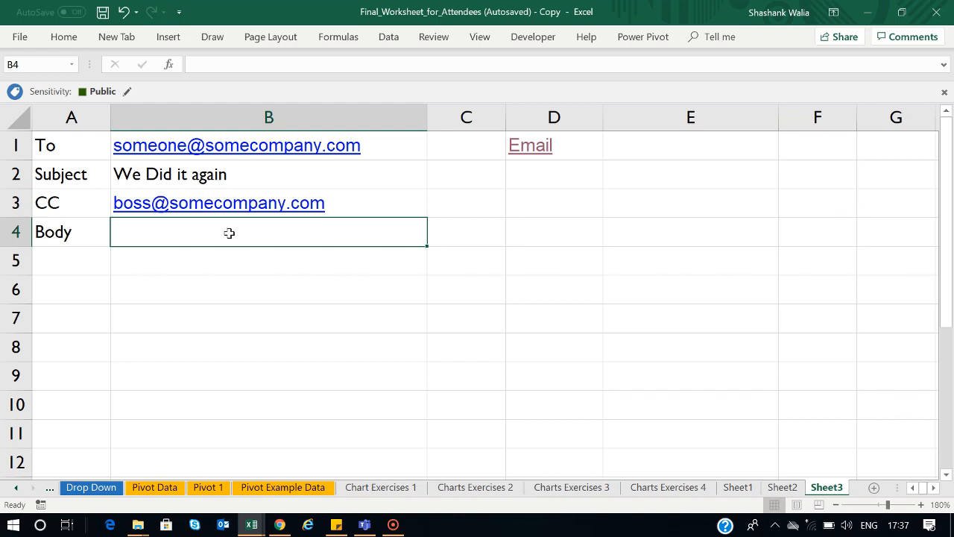
pyautogui.write('S')
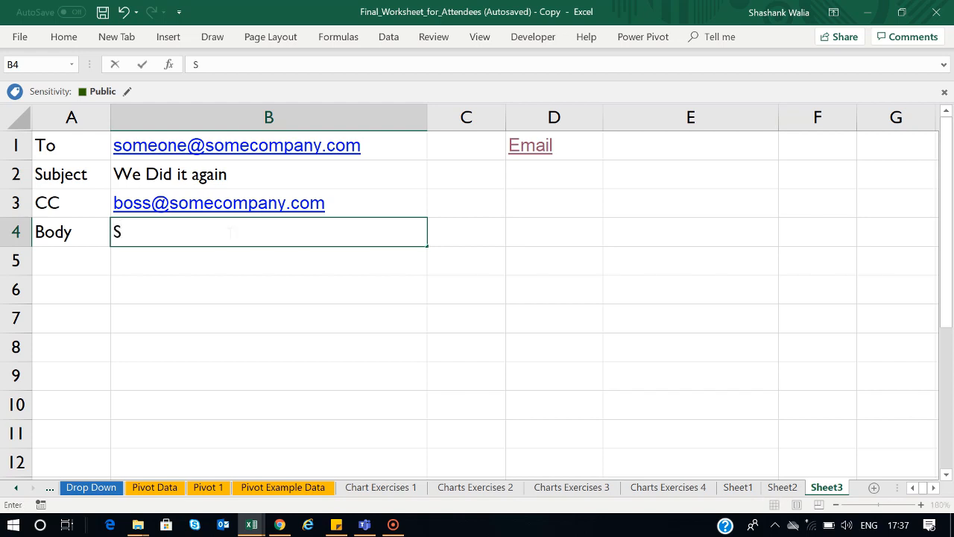
pyautogui.press('BackSpace')
pyautogui.write('Dew')
pyautogui.press('BackSpace')
pyautogui.write('ar S')
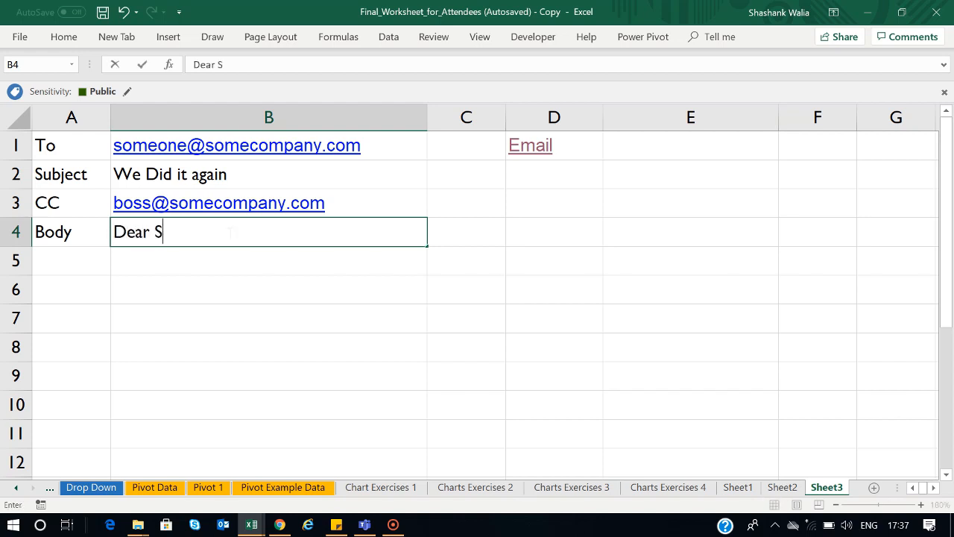
pyautogui.write('ir ')
pyautogui.write(', Plwas')
pyautogui.press('BackSpace')
pyautogui.press('BackSpace')
pyautogui.press('BackSpace')
pyautogui.write('ease ')
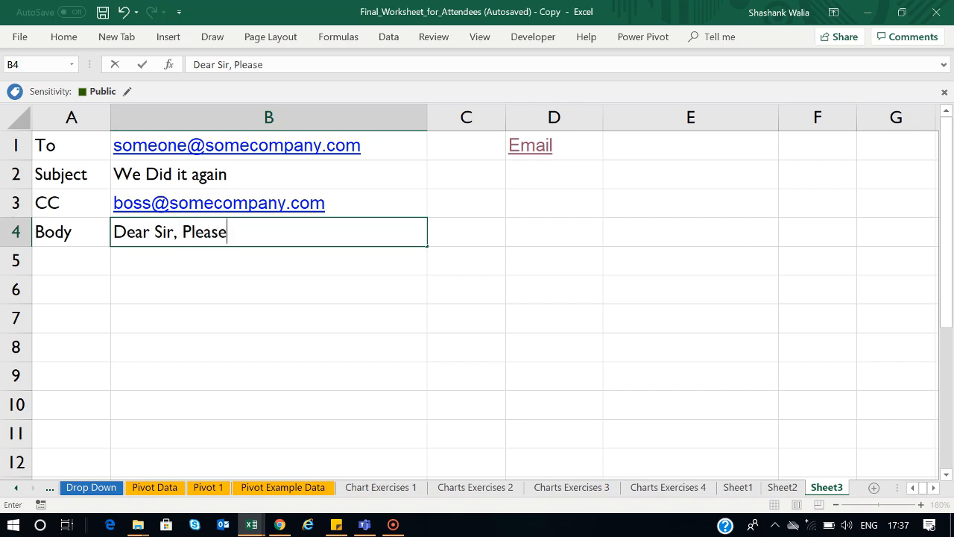
pyautogui.write('find dailys')
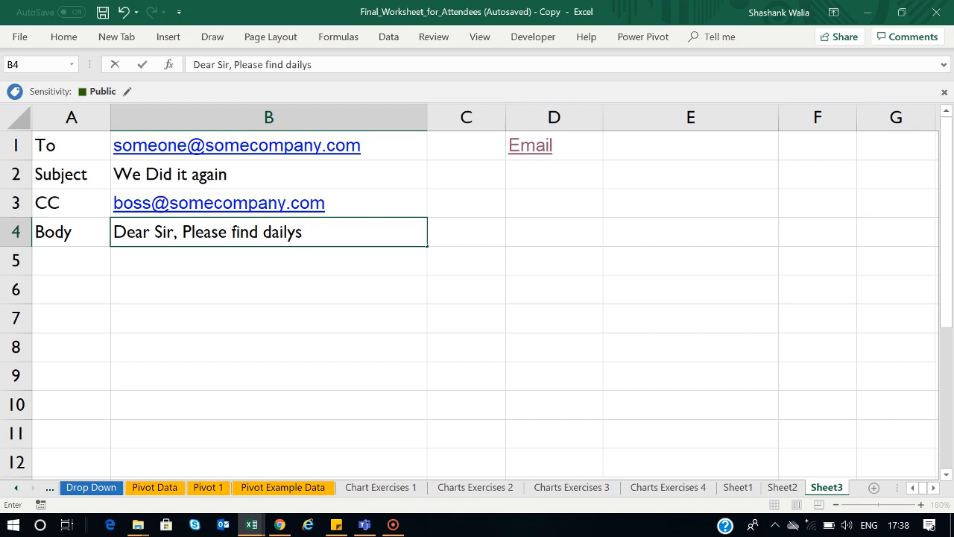
pyautogui.press('BackSpace')
pyautogui.write('daily sales data:')
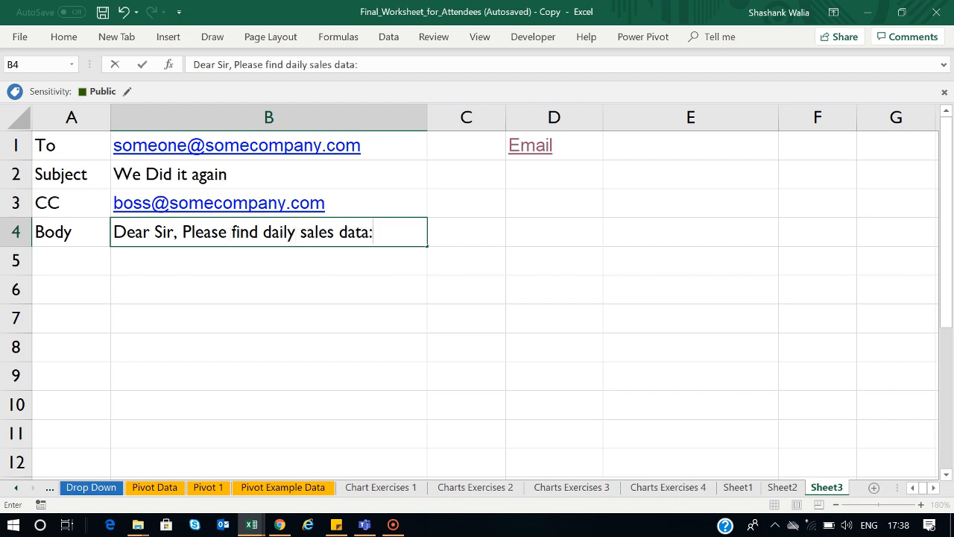
pyautogui.click(304, 303)
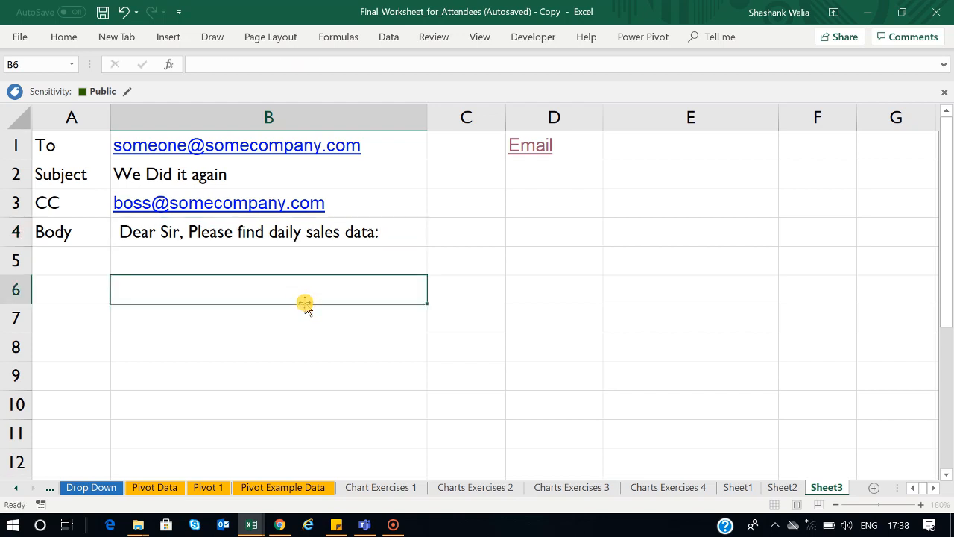
# Extend the link location in the D1 formula with "&body=" joined to the body cell B4 and commit the formula
pyautogui.click(588, 145)
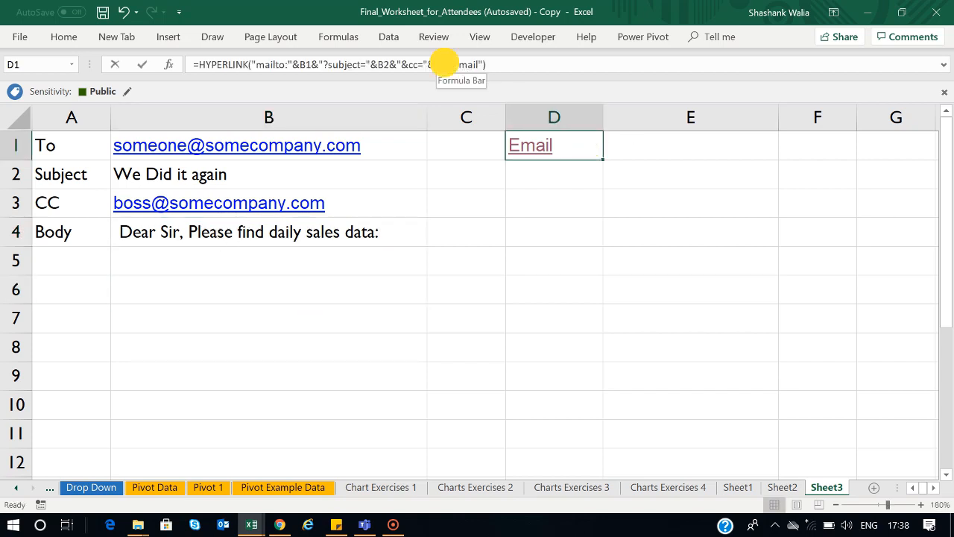
pyautogui.click(446, 65)
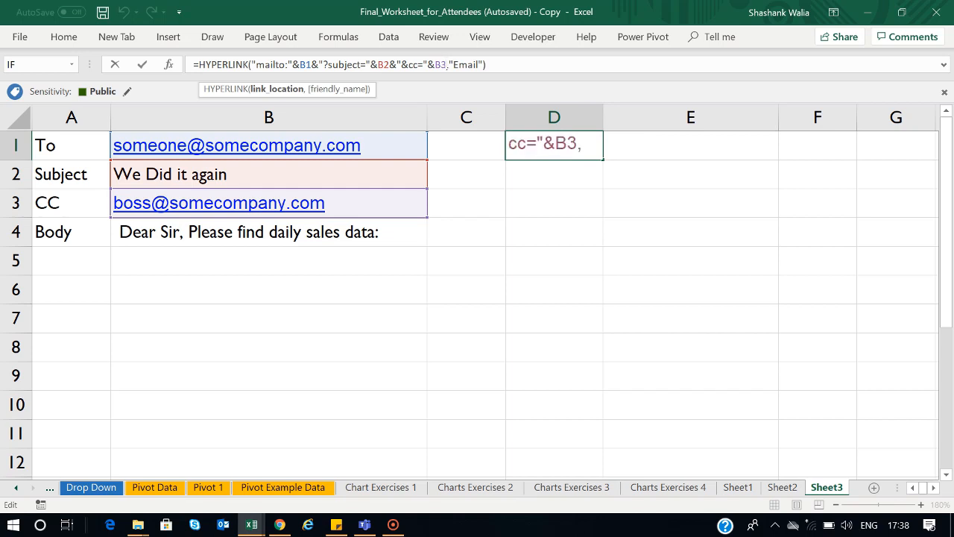
pyautogui.write('&"&')
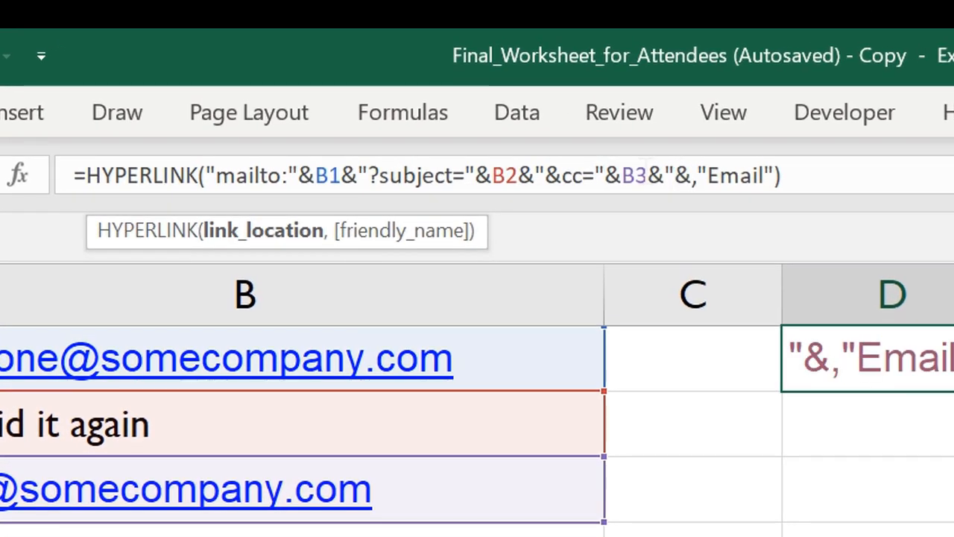
pyautogui.write('body')
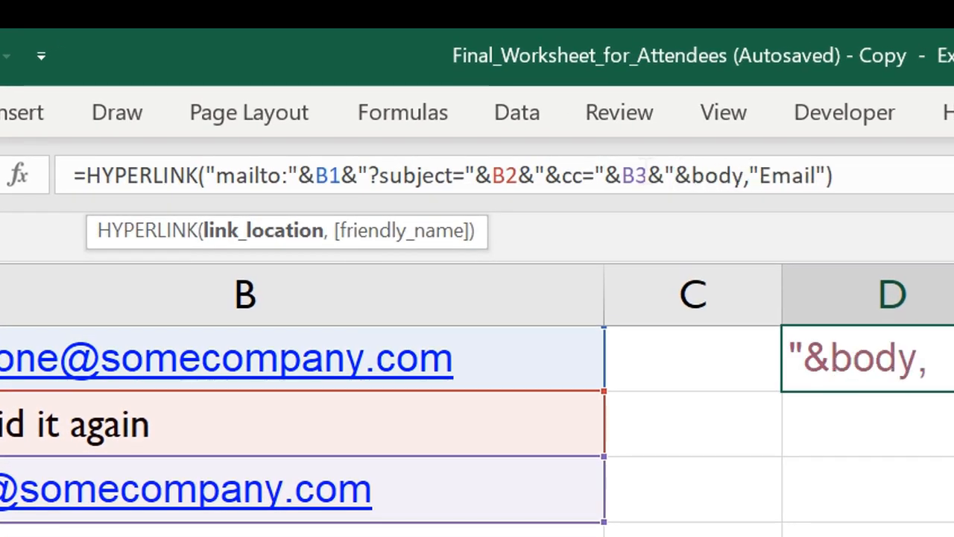
pyautogui.write('=')
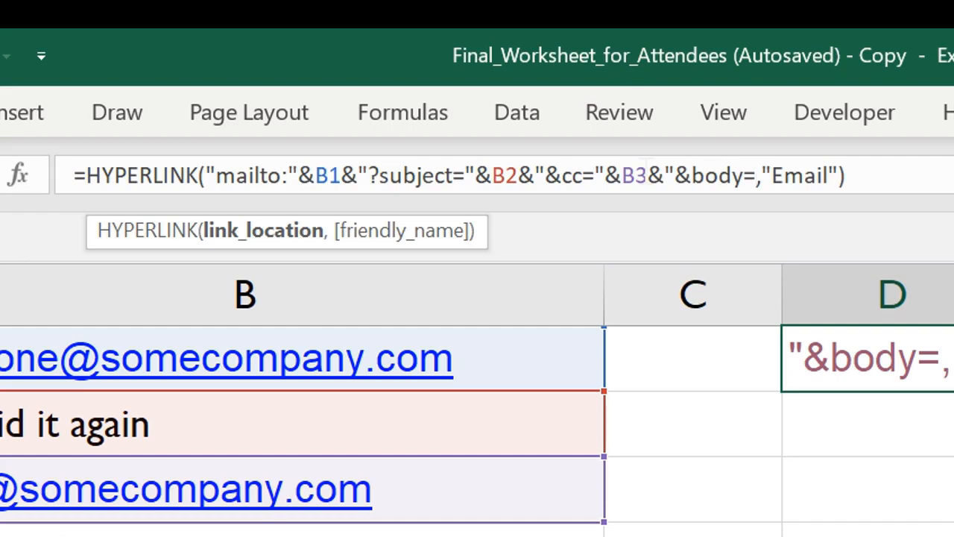
pyautogui.write('"')
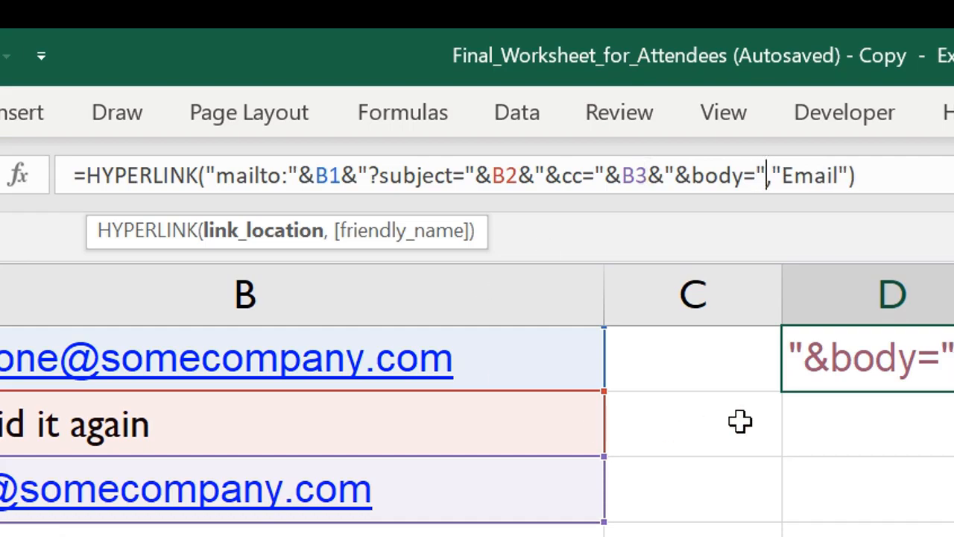
pyautogui.write('&')
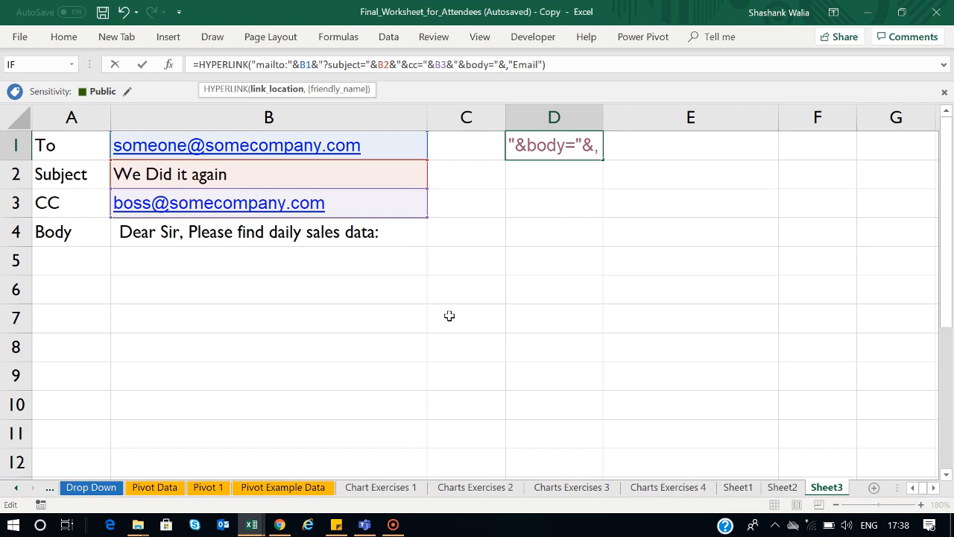
pyautogui.click(398, 228)
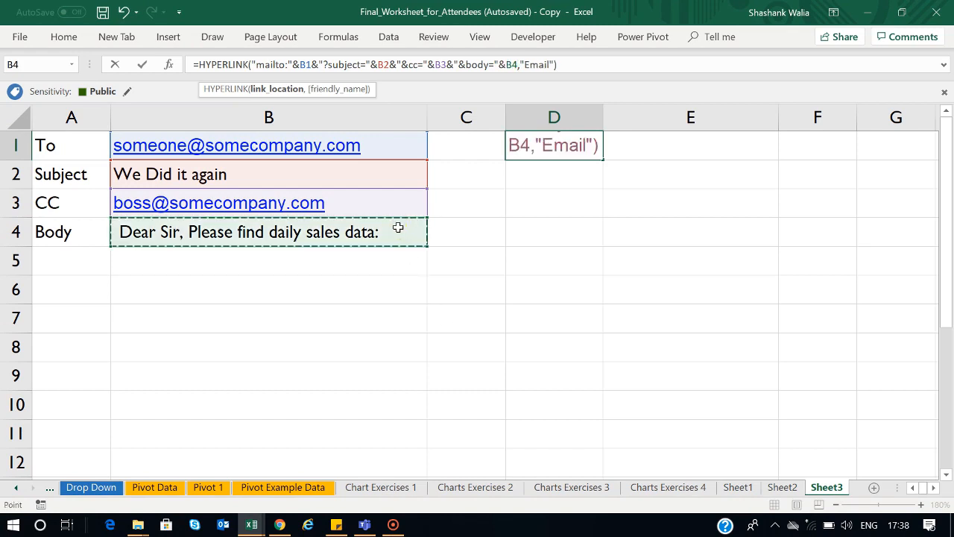
pyautogui.press('Return')
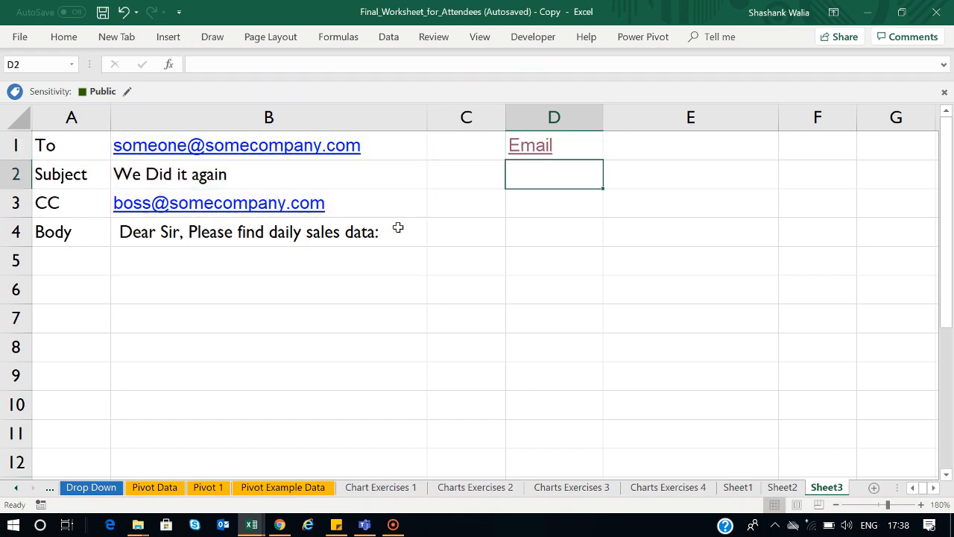
# Test the Email link in D1 by opening its mail draft, check the body text, and close the draft
pyautogui.click(546, 147)
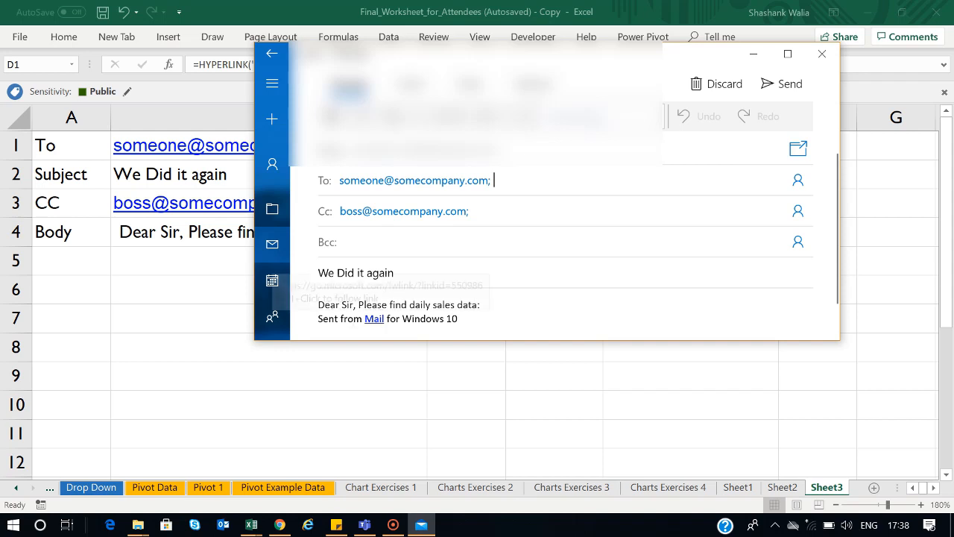
pyautogui.click(493, 305)
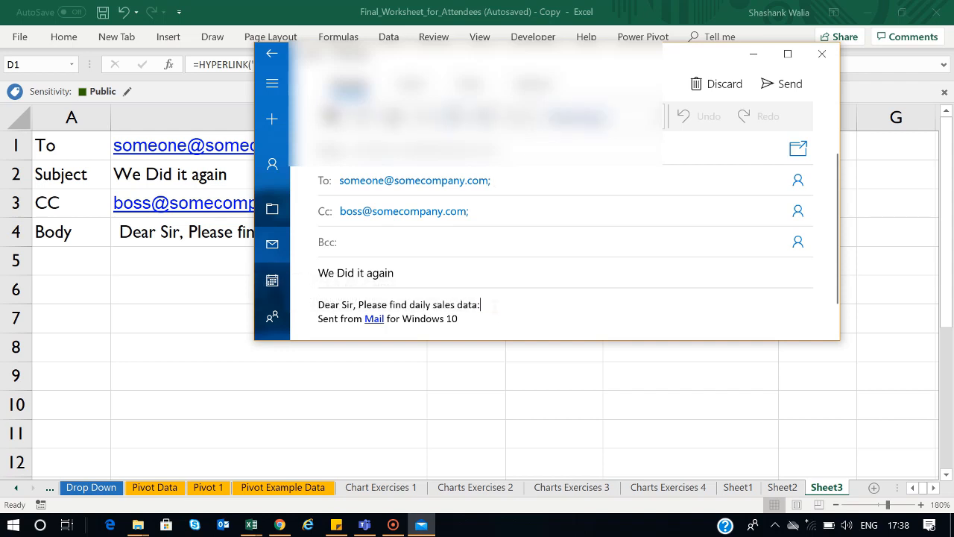
pyautogui.press('Return')
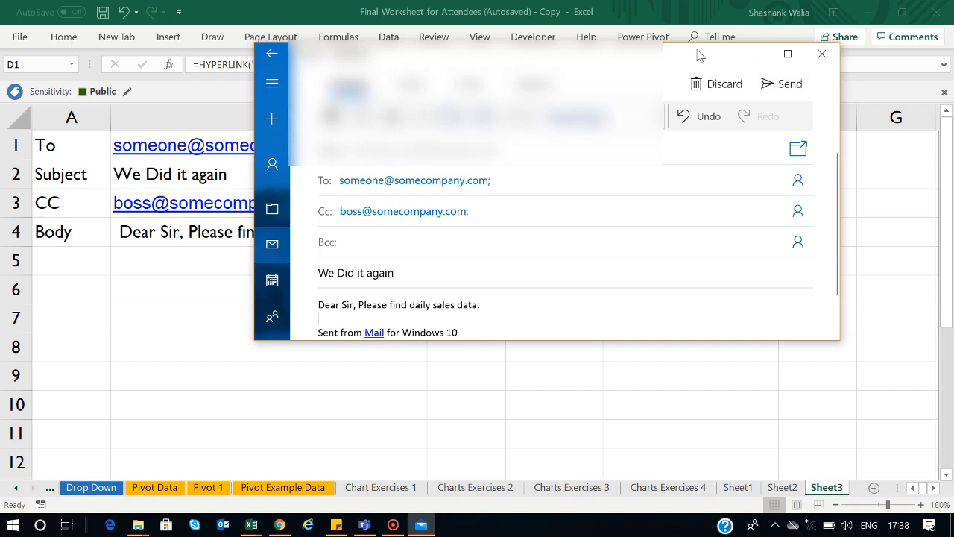
pyautogui.click(822, 53)
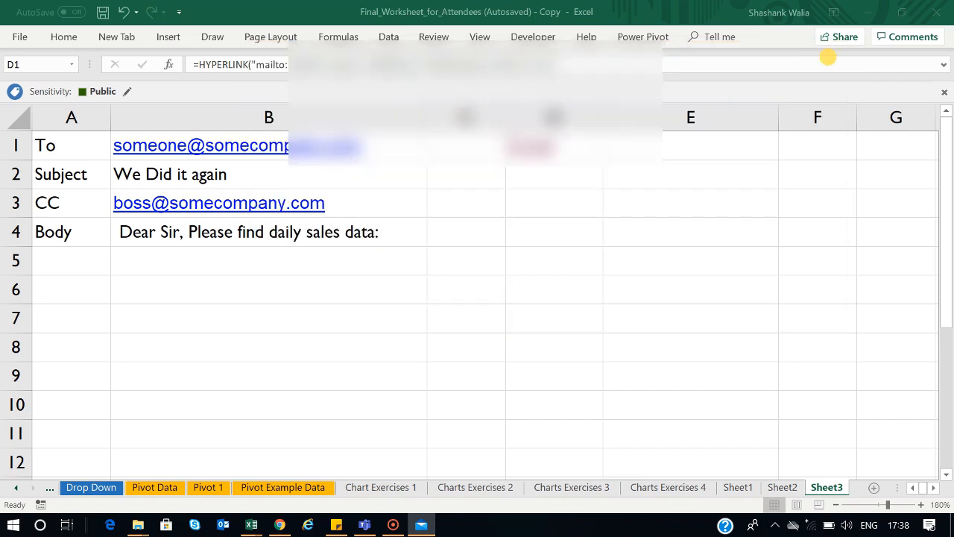
# Enter the label "Sales Data" in cell A5 below the Body label
pyautogui.click(261, 262)
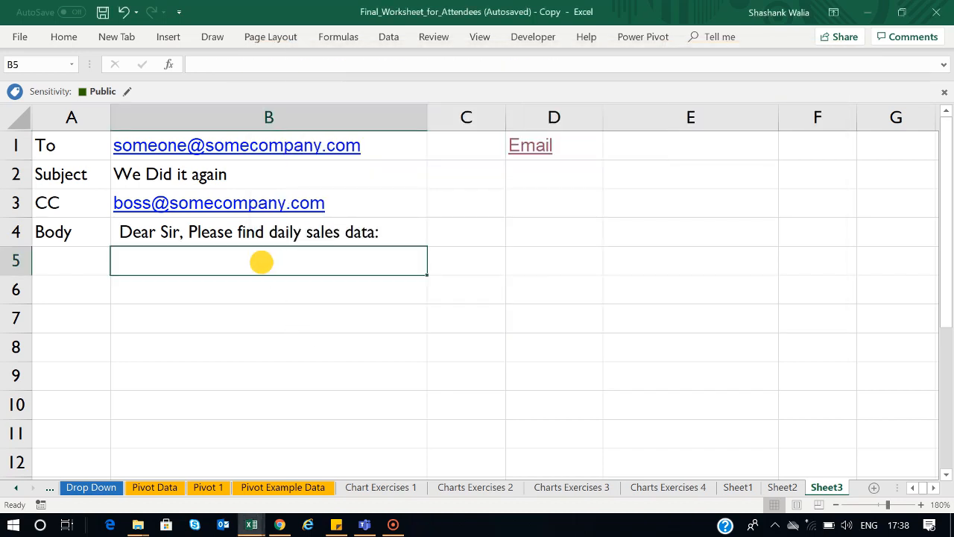
pyautogui.click(90, 264)
pyautogui.write('Sale')
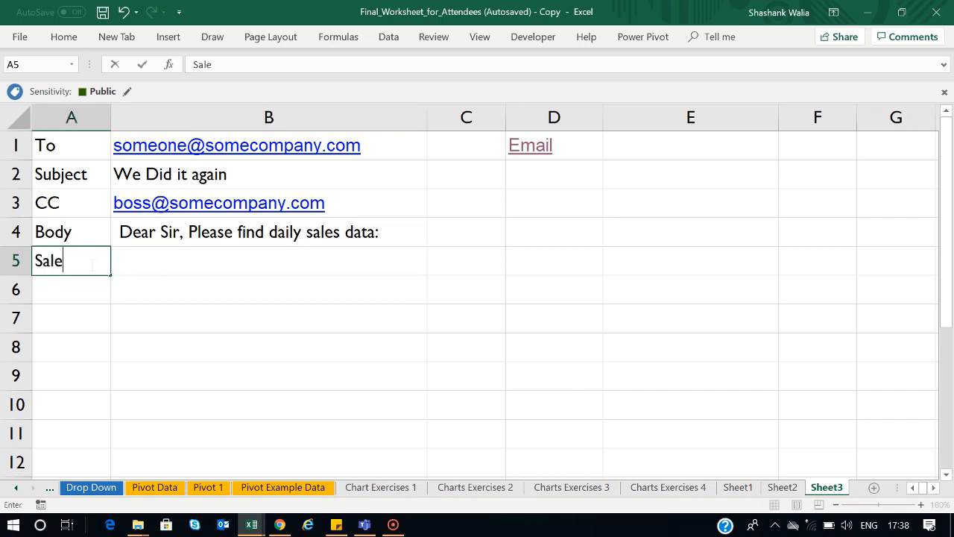
pyautogui.write('s Data')
pyautogui.press('Tab')
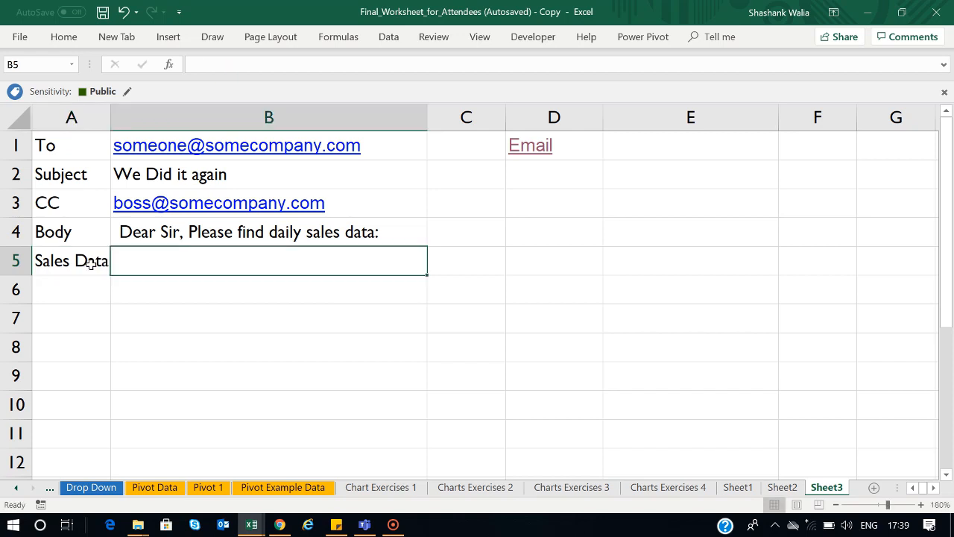
# Link cell B5 to the first day's total profit with the formula =Sheet2!E7
pyautogui.write('=')
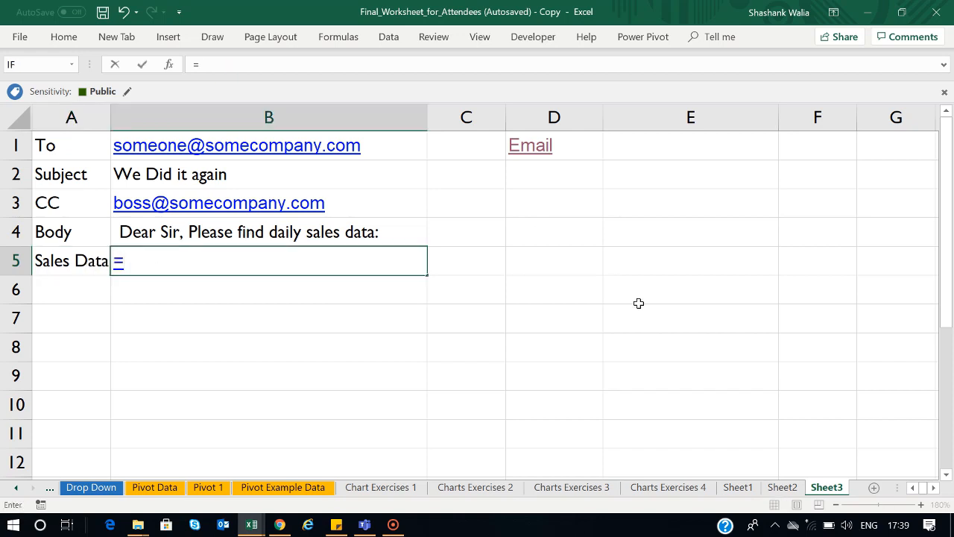
pyautogui.click(783, 488)
pyautogui.click(783, 488)
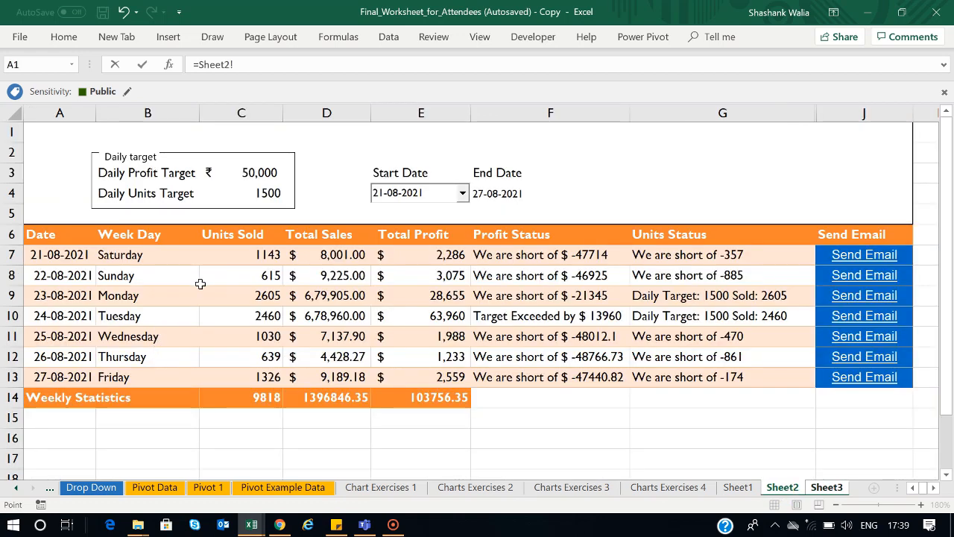
pyautogui.click(425, 257)
pyautogui.press('Return')
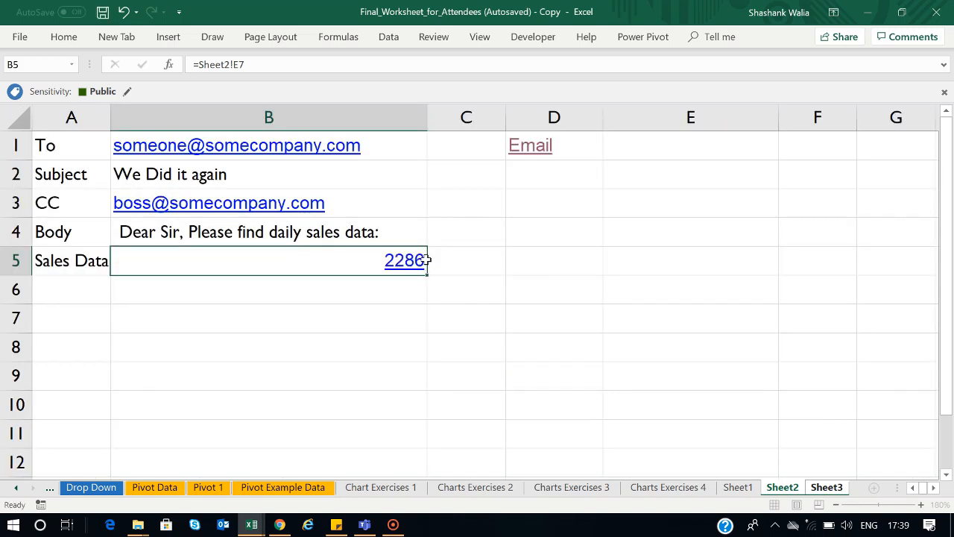
# Apply the $ English (United States) accounting format to the sales figure in B5
pyautogui.click(324, 262)
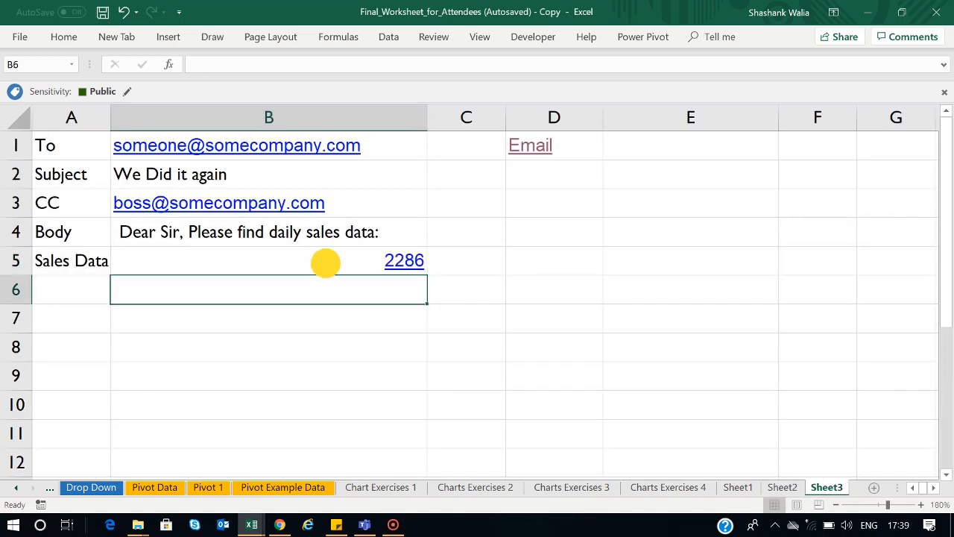
pyautogui.click(64, 37)
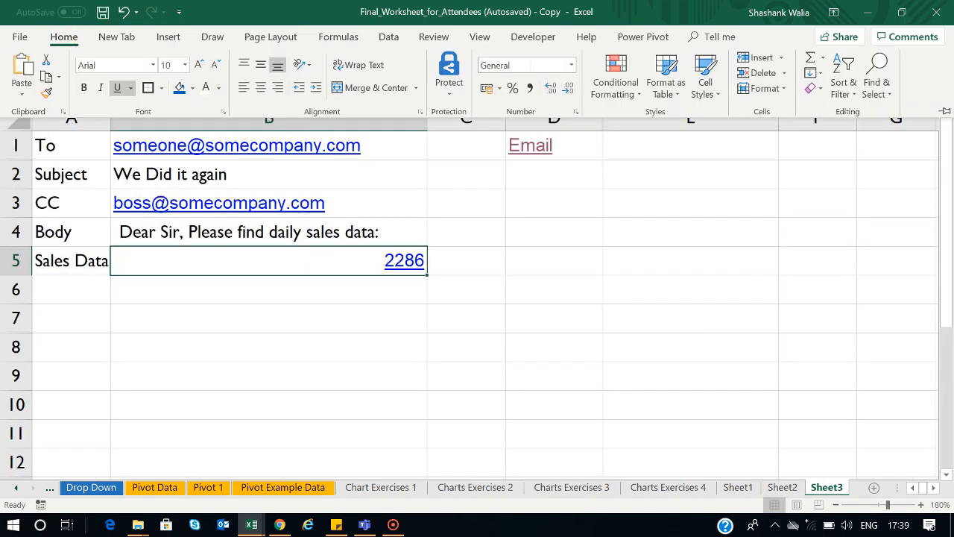
pyautogui.click(499, 88)
pyautogui.click(524, 125)
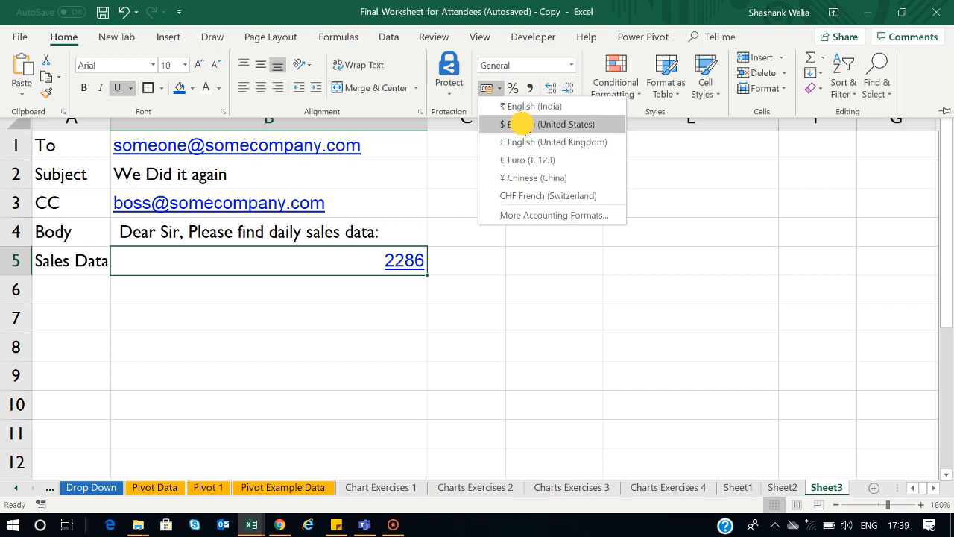
pyautogui.click(477, 317)
pyautogui.click(300, 316)
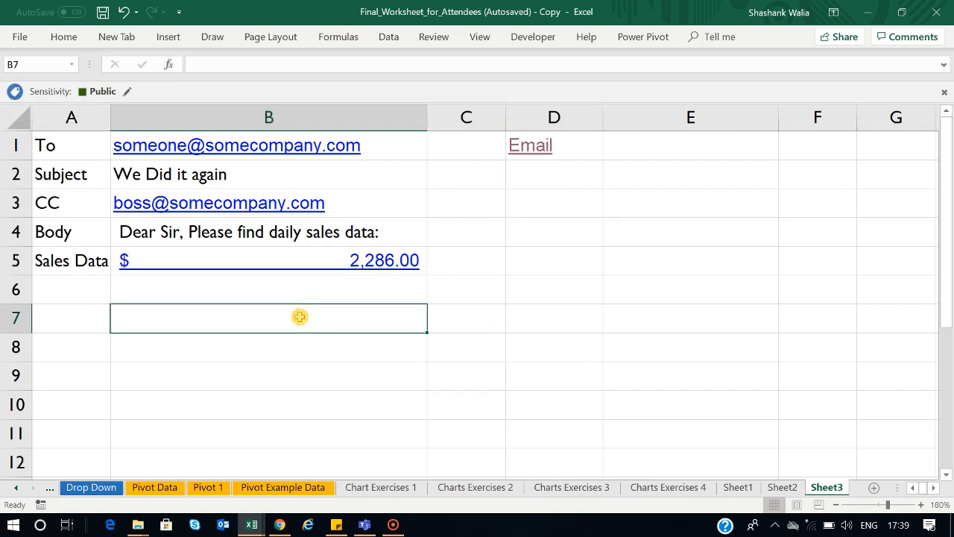
# Copy the plain cell formatting of A4 onto B5 with Format Painter
pyautogui.click(272, 256)
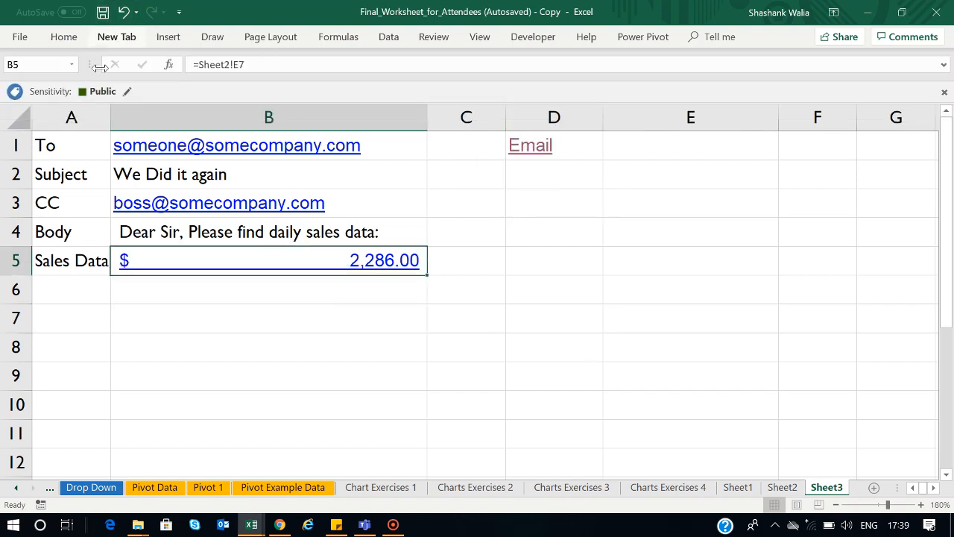
pyautogui.click(68, 232)
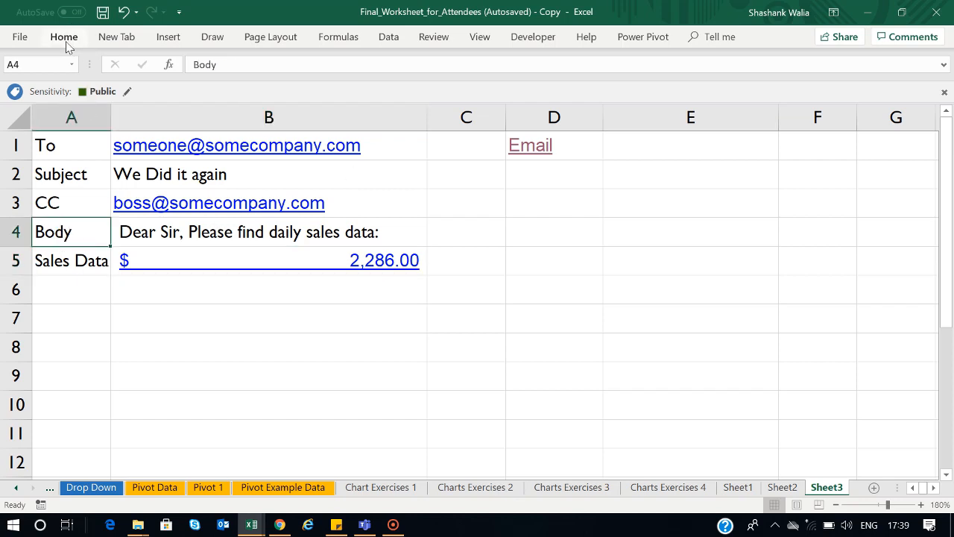
pyautogui.click(64, 37)
pyautogui.click(48, 96)
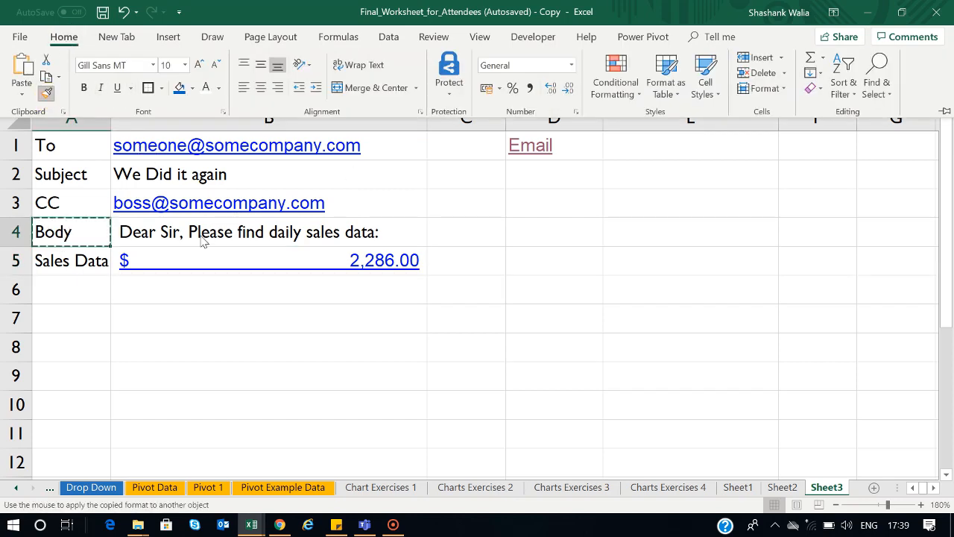
pyautogui.click(189, 258)
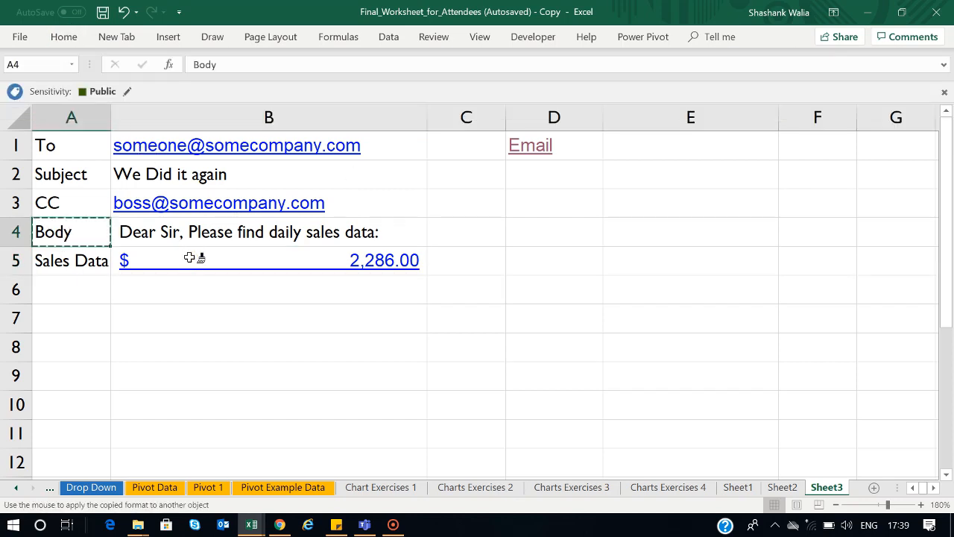
pyautogui.click(337, 335)
pyautogui.click(329, 260)
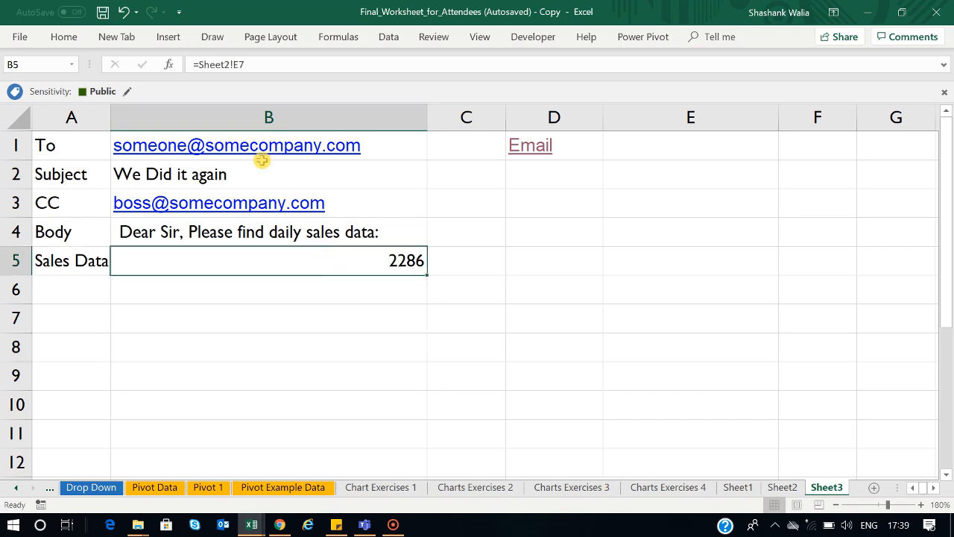
# Format the plain-styled B5 value as $ English (United States) accounting currency
pyautogui.click(64, 37)
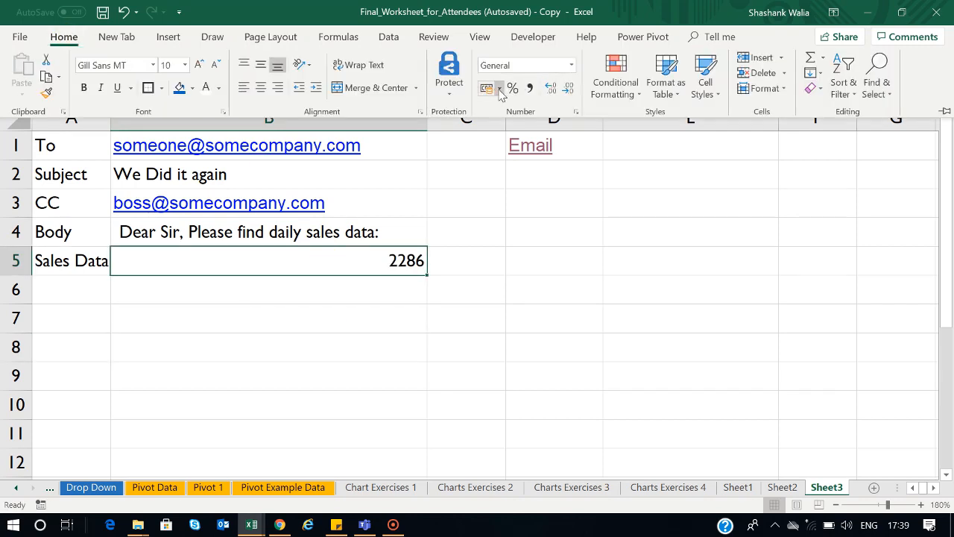
pyautogui.click(499, 89)
pyautogui.click(512, 124)
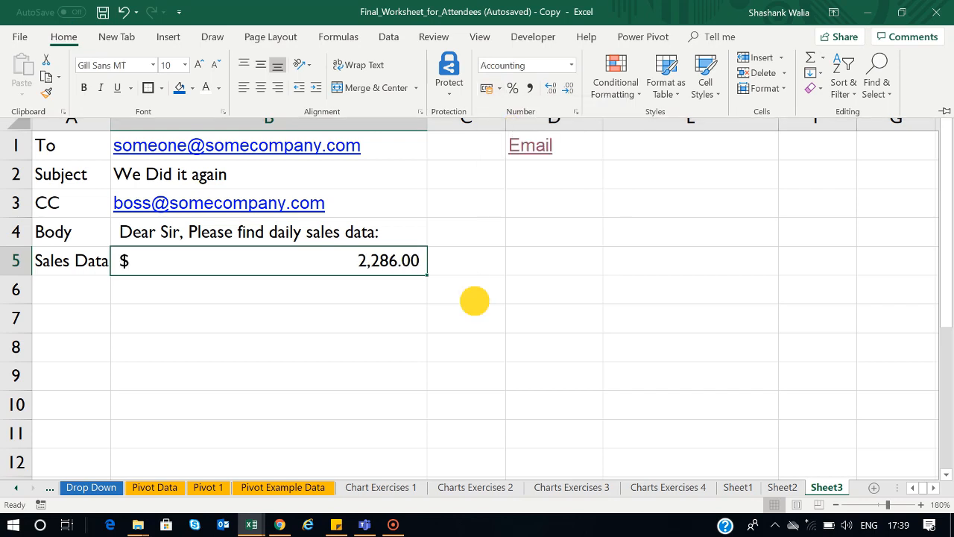
pyautogui.click(473, 300)
pyautogui.click(225, 353)
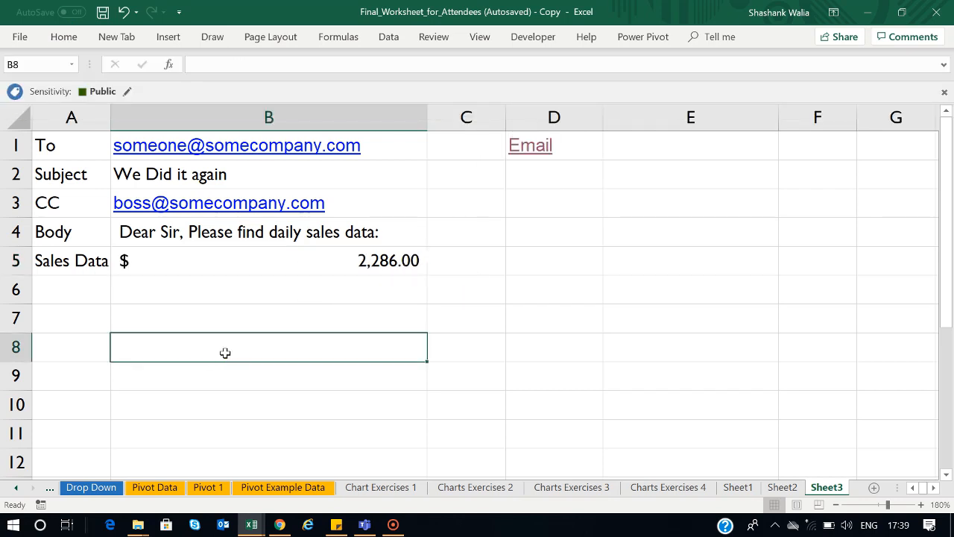
pyautogui.click(208, 258)
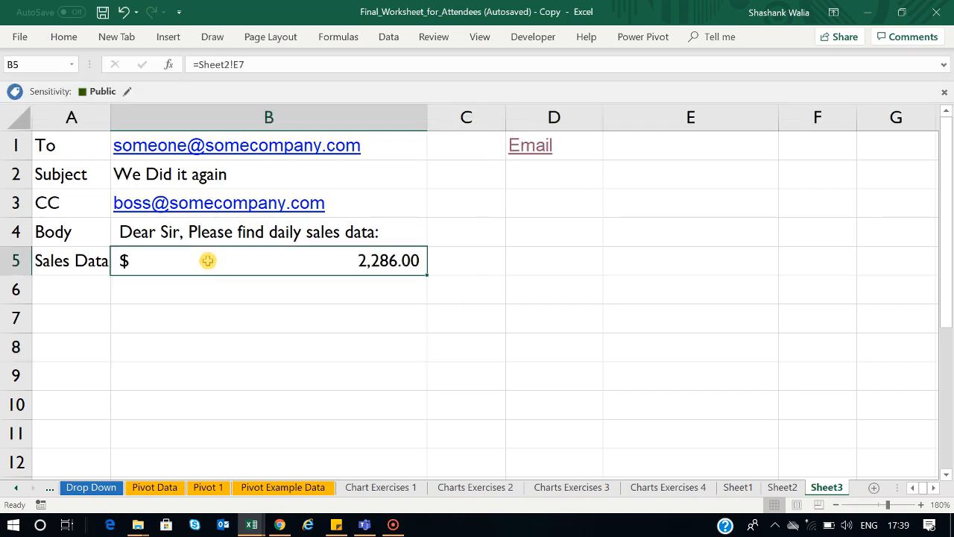
# Replace the body text in B4 with a TEXTJOIN formula using a space delimiter " " and TRUE to ignore empty cells
pyautogui.click(249, 230)
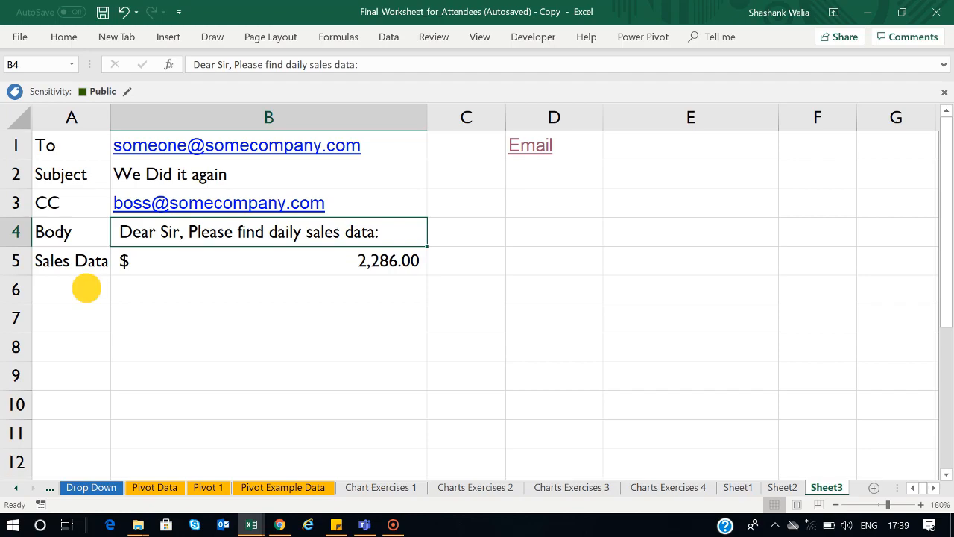
pyautogui.click(87, 287)
pyautogui.click(128, 232)
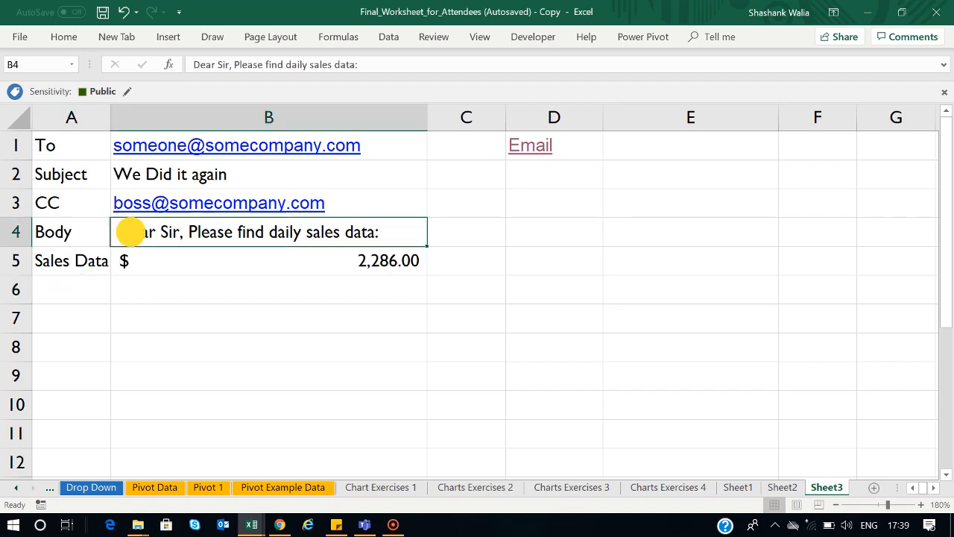
pyautogui.press('Delete')
pyautogui.write('=text')
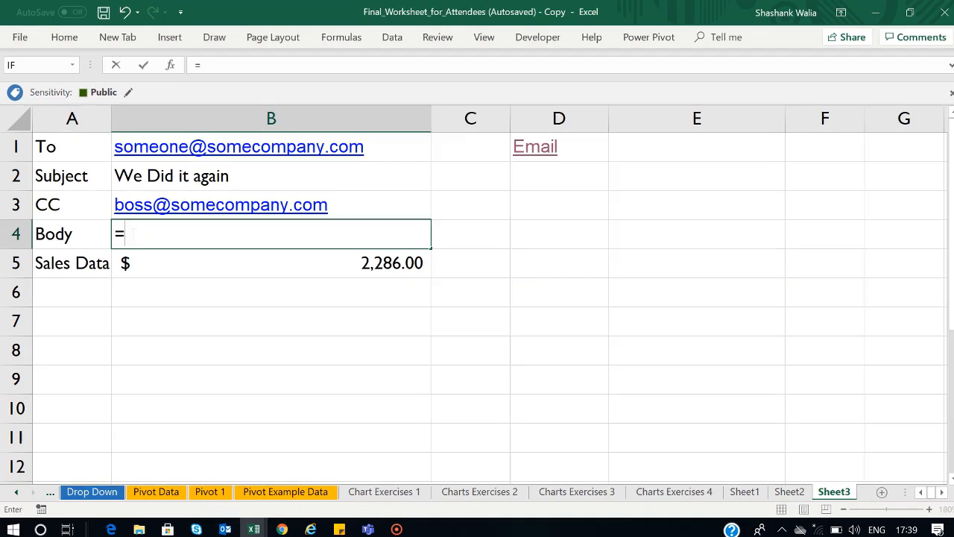
pyautogui.write('joi')
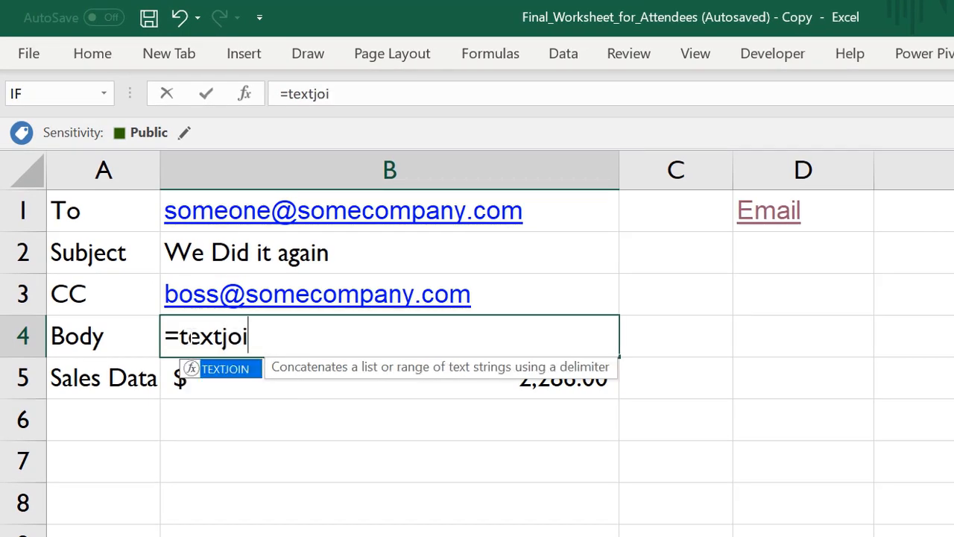
pyautogui.write('n(')
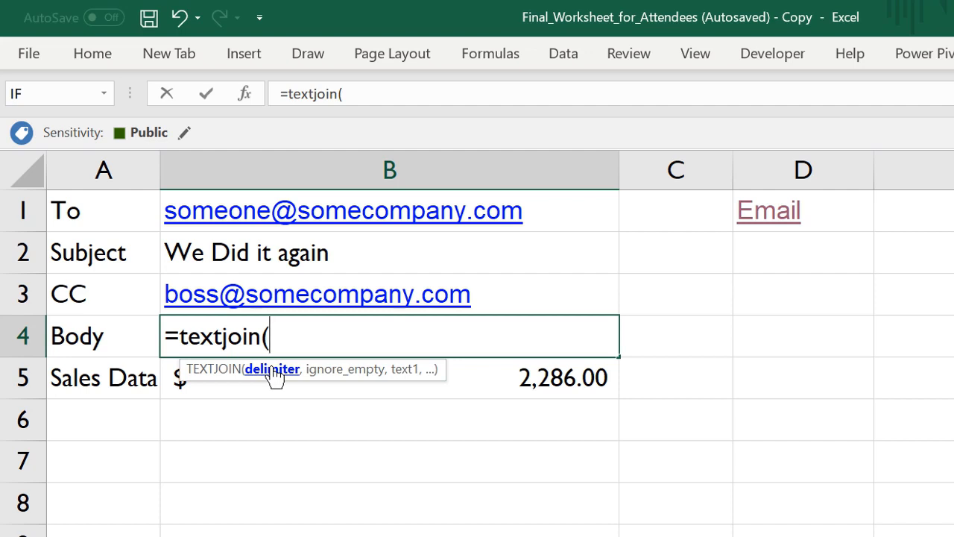
pyautogui.write('" ",')
pyautogui.click(376, 380)
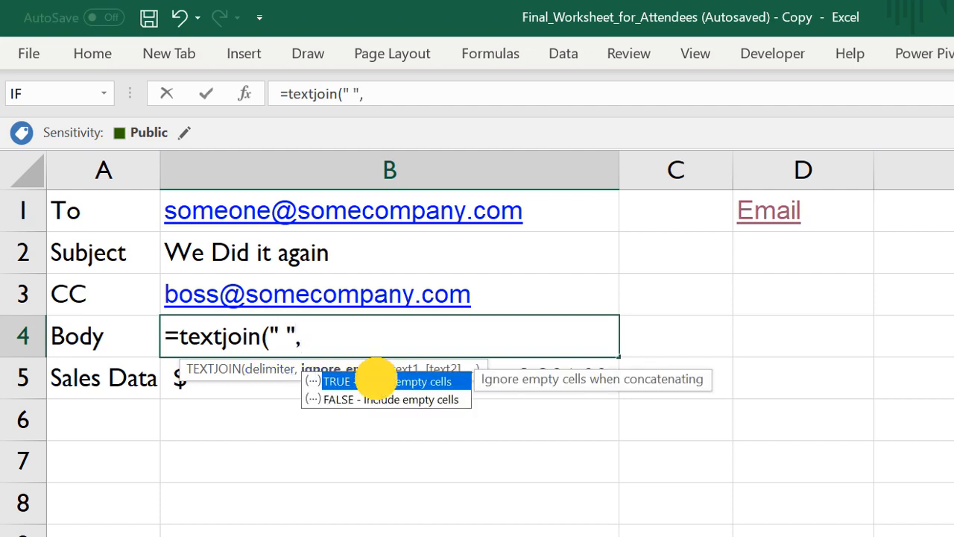
pyautogui.click(377, 380)
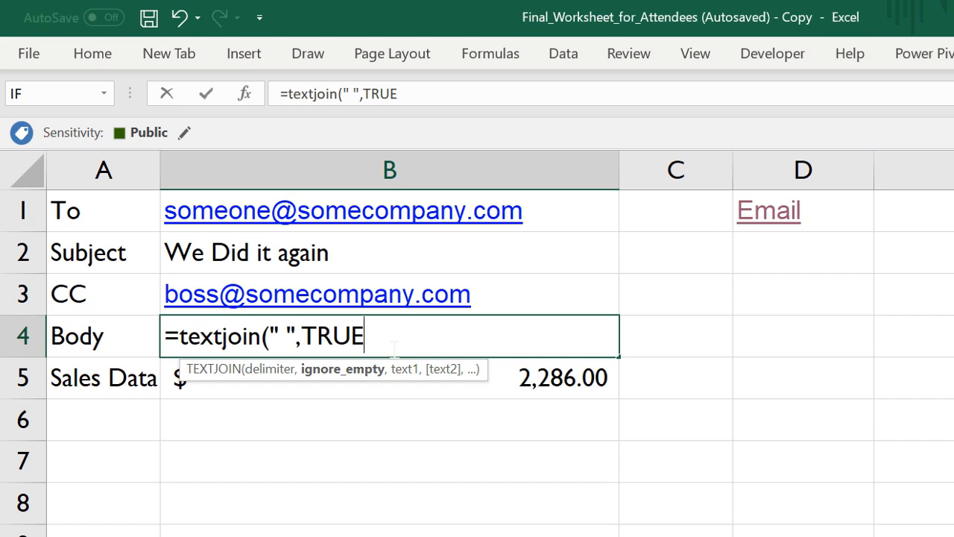
pyautogui.write(',')
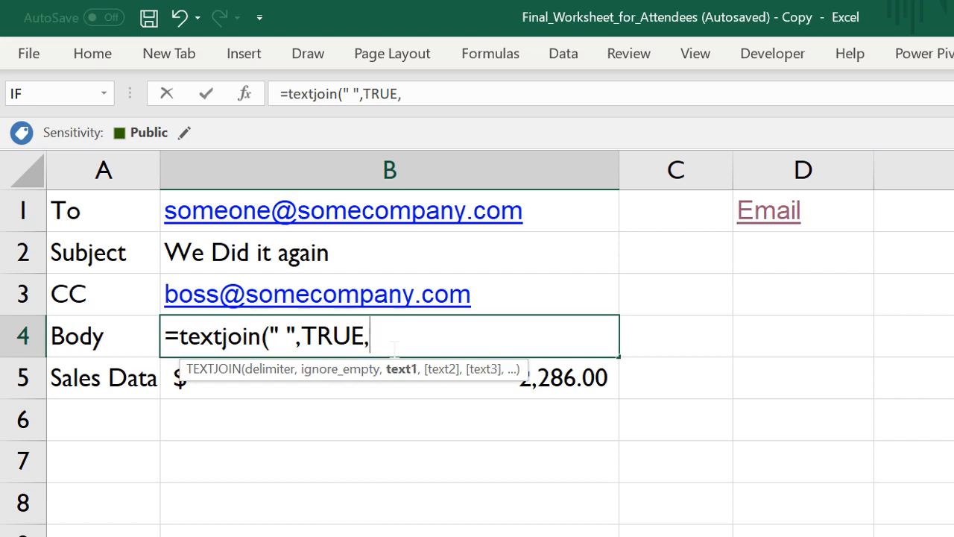
# Complete the B4 TEXTJOIN formula with the text "Dear Sir, Please find the Daily Sales Data" followed by a reference to B5
pyautogui.write('"')
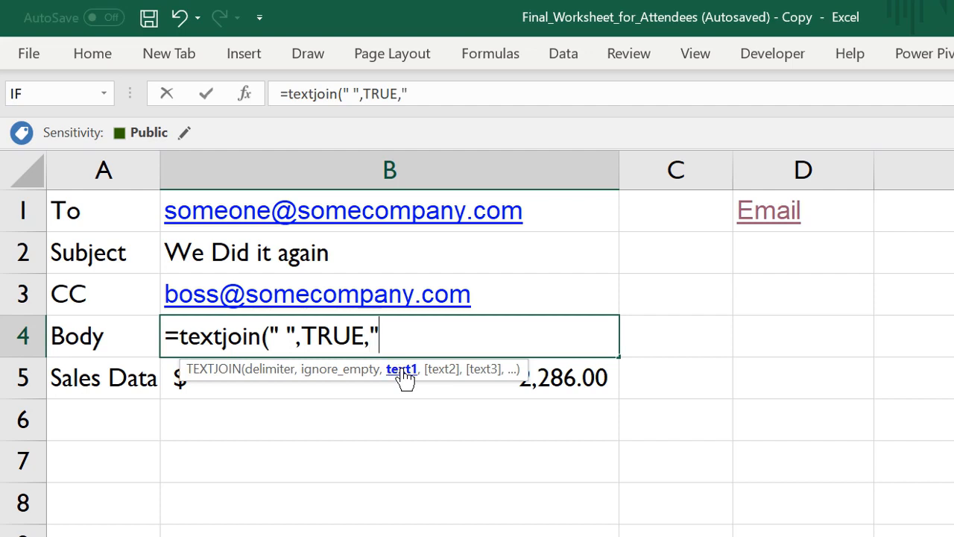
pyautogui.write('Dear ')
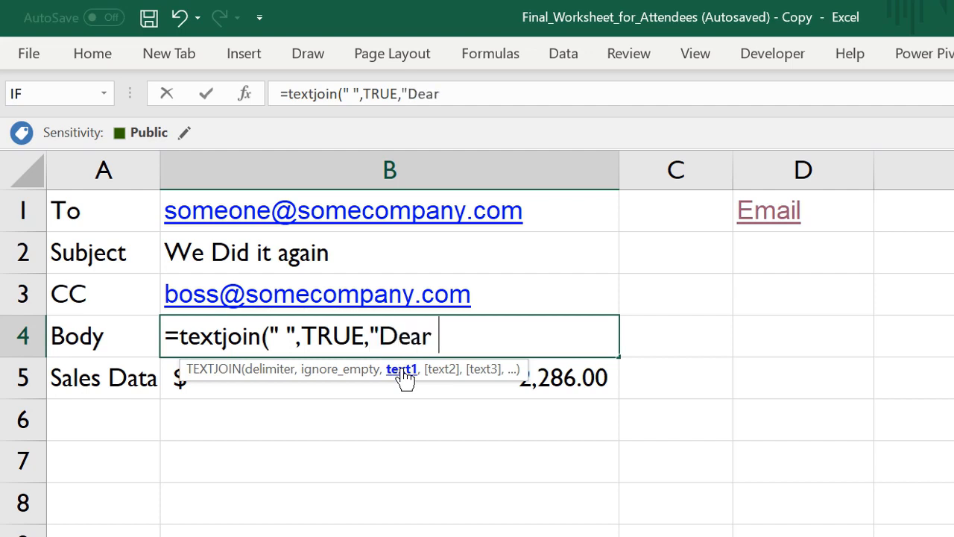
pyautogui.write('Sir')
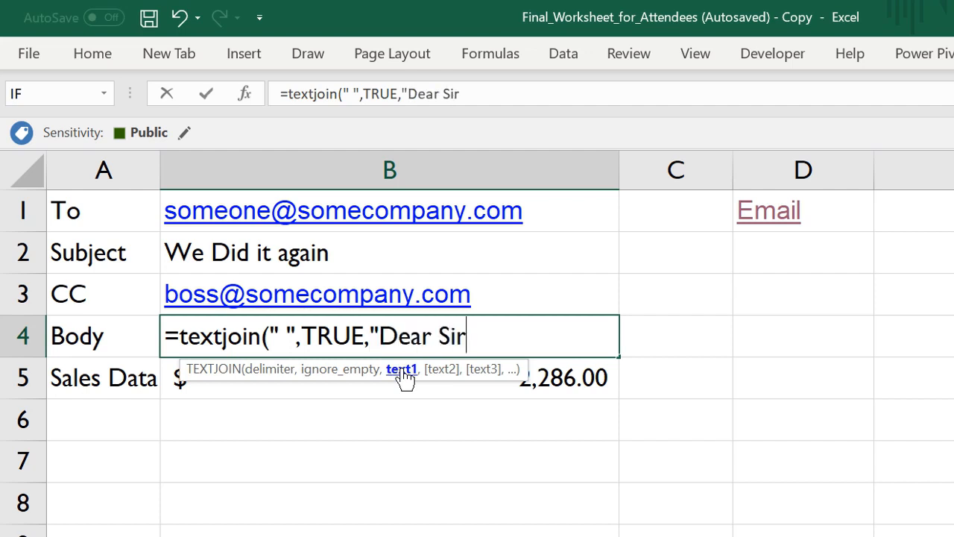
pyautogui.write(', Please find ')
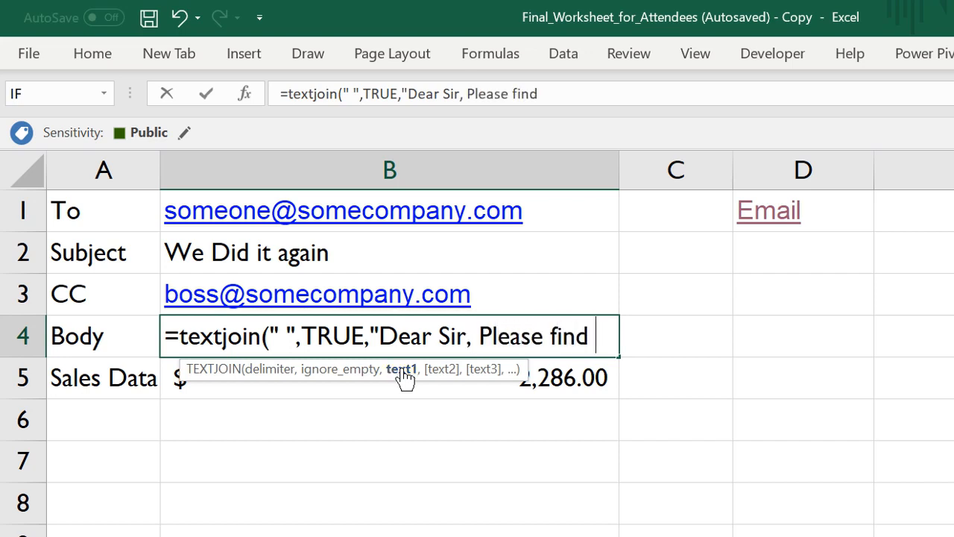
pyautogui.write('the Daily ')
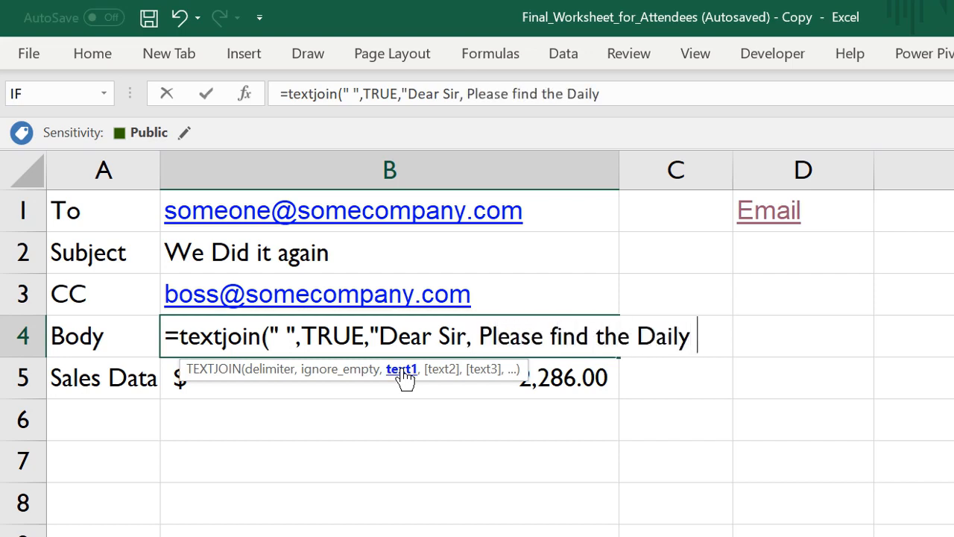
pyautogui.write('Sales Data')
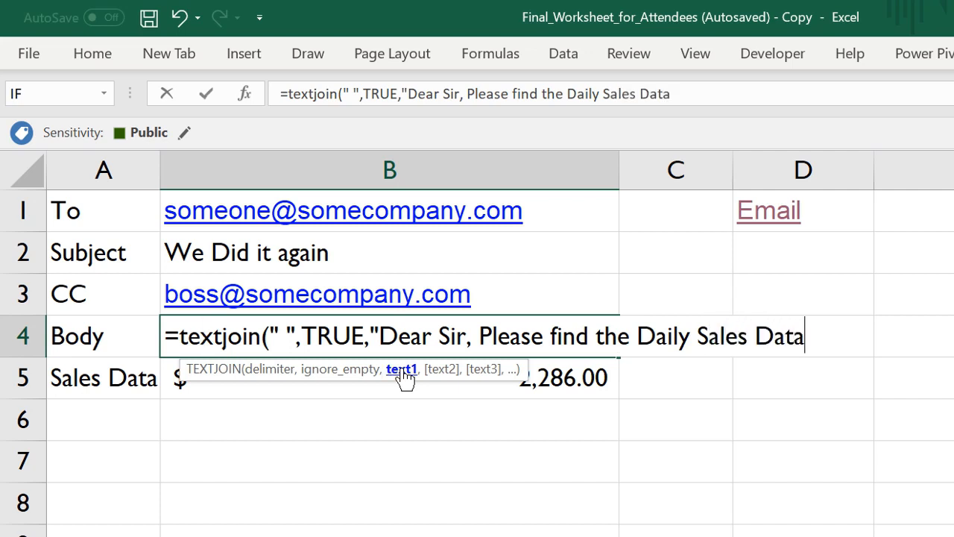
pyautogui.write('",')
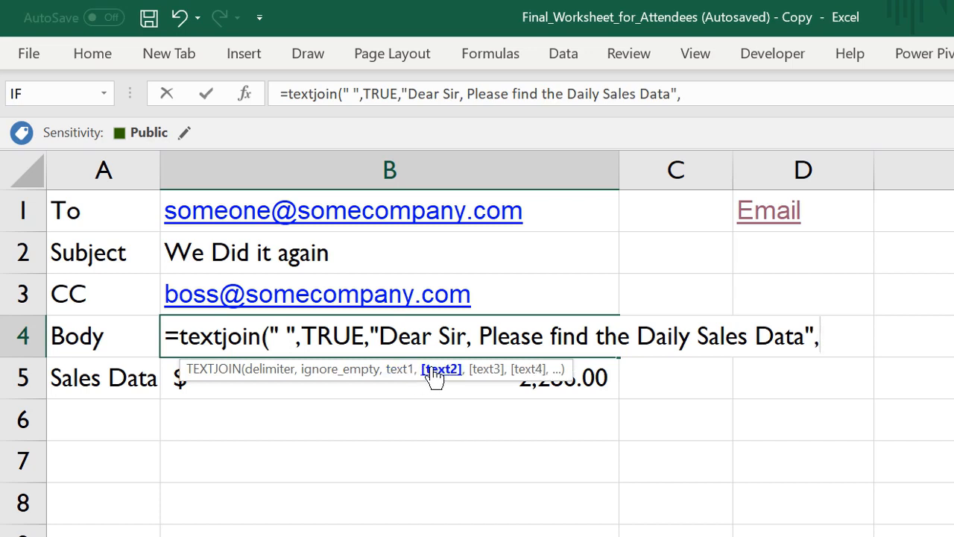
pyautogui.click(355, 394)
pyautogui.write(')')
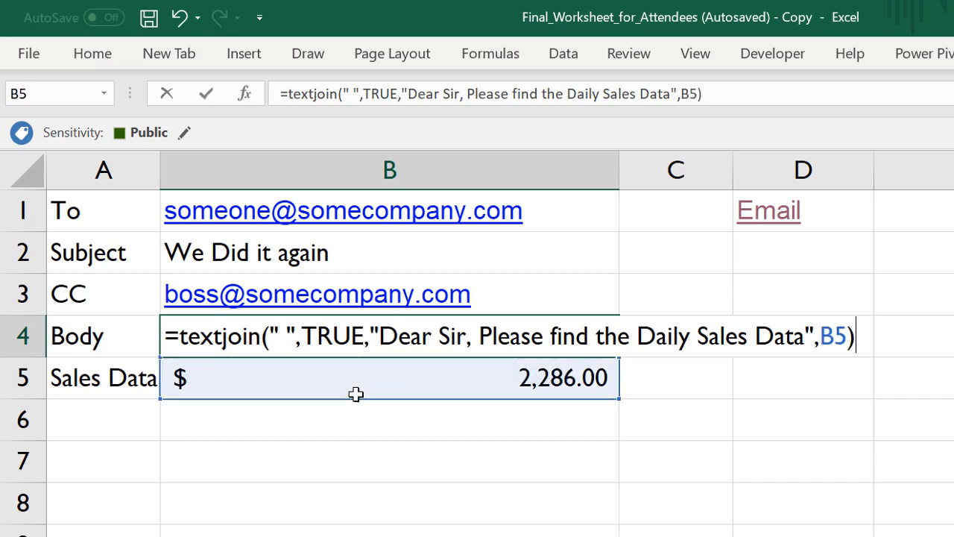
pyautogui.press('Return')
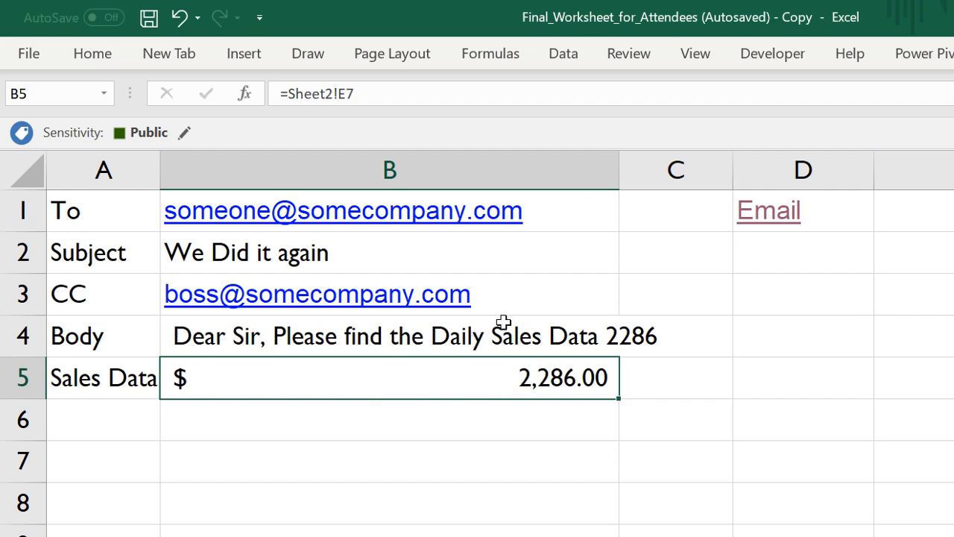
# Label cell A6 "Daily Units Sold" and autofit column A to its contents
pyautogui.click(94, 405)
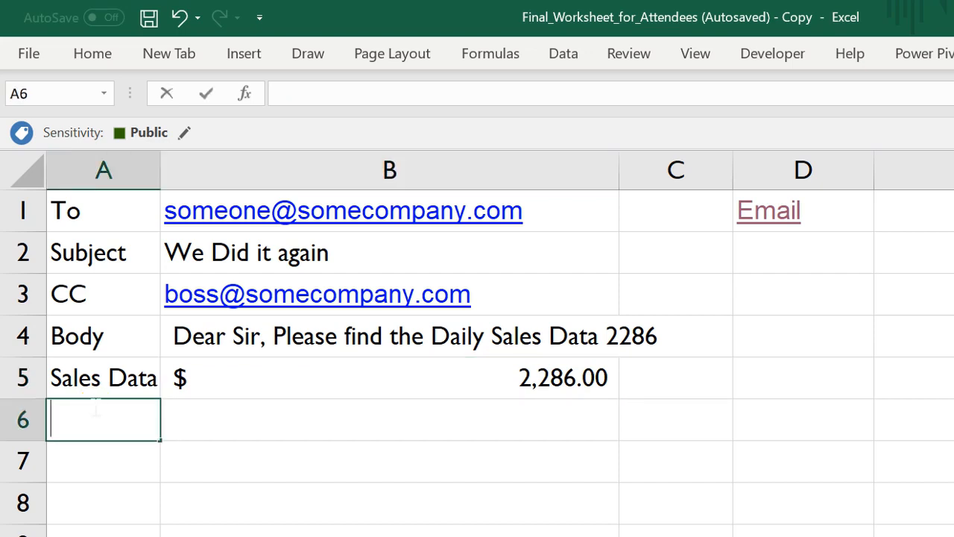
pyautogui.write('Daily Uno')
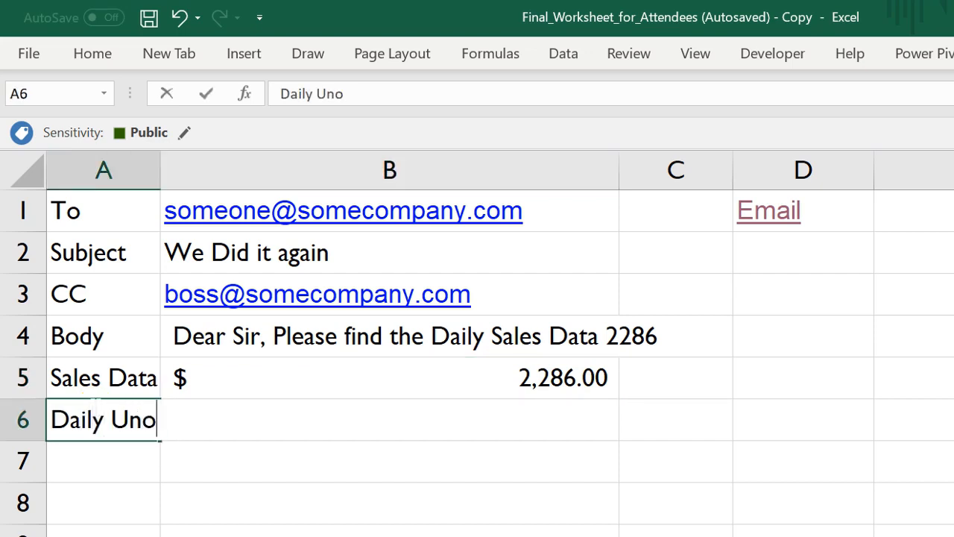
pyautogui.press('BackSpace')
pyautogui.write('its Sold')
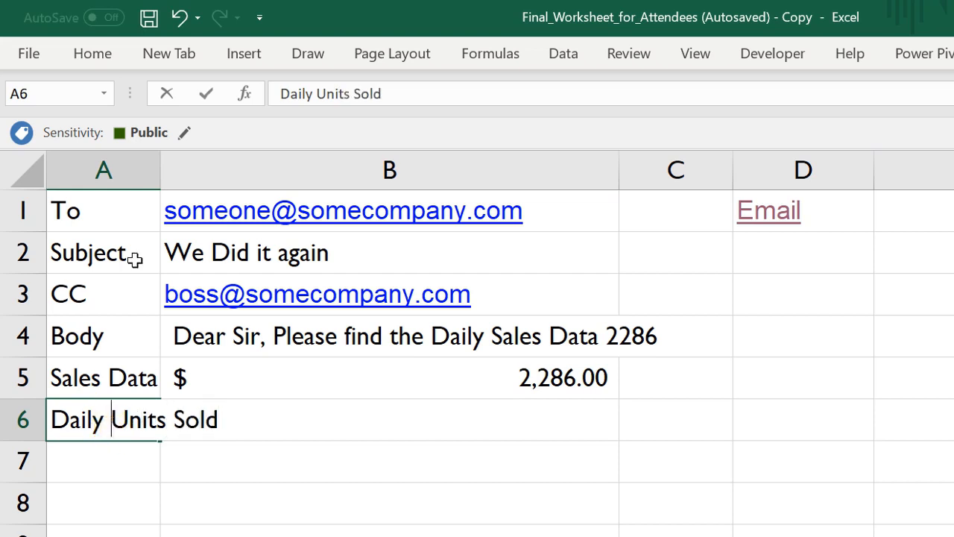
pyautogui.doubleClick(161, 165)
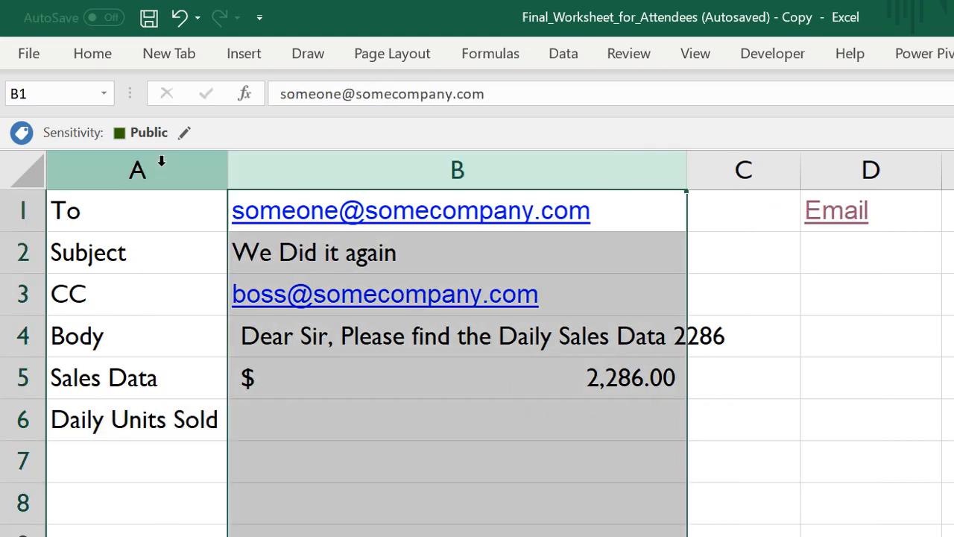
pyautogui.click(440, 449)
# Add the text argument "We sold:" after B5 in the B4 TEXTJOIN formula
pyautogui.doubleClick(465, 338)
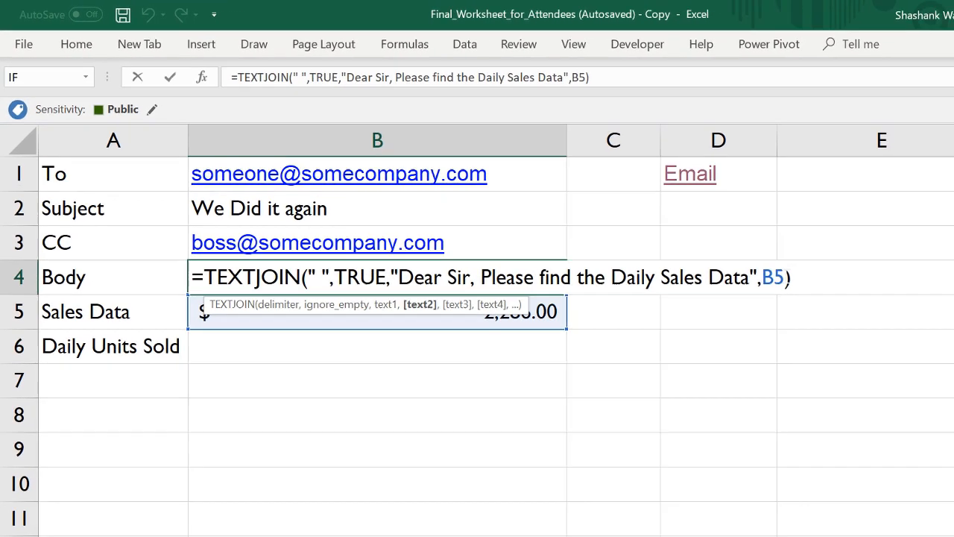
pyautogui.write(',')
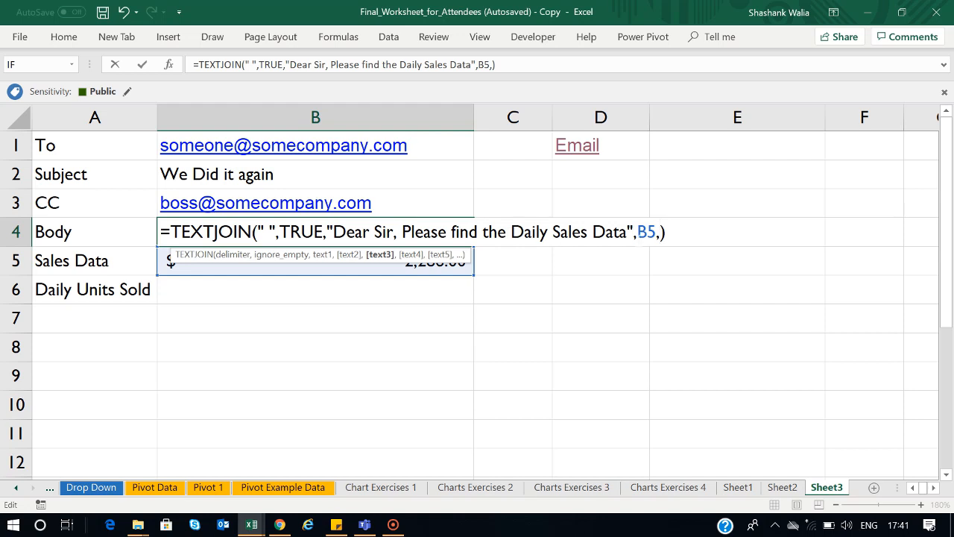
pyautogui.write('"D')
pyautogui.press('BackSpace')
pyautogui.write('We word')
pyautogui.press('BackSpace')
pyautogui.press('BackSpace')
pyautogui.press('BackSpace')
pyautogui.press('BackSpace')
pyautogui.write('sold thi')
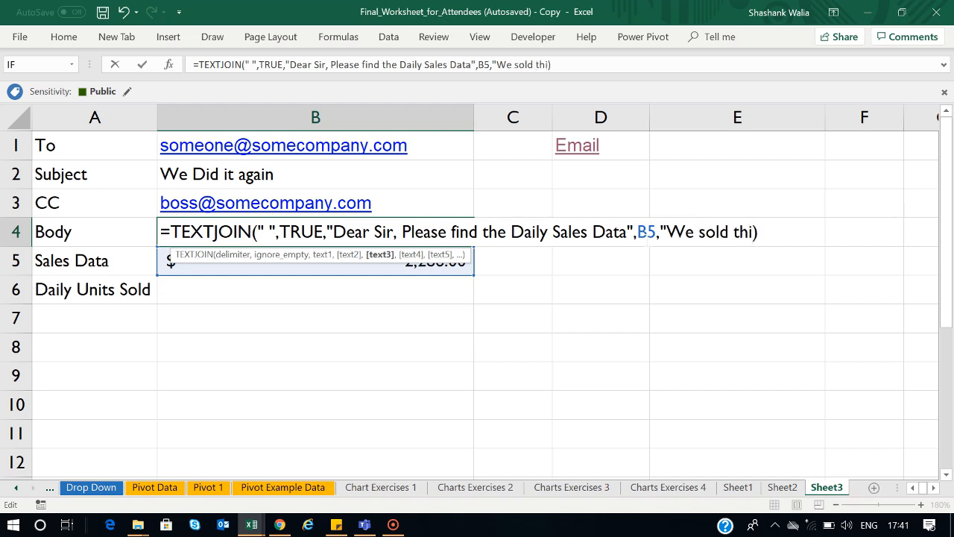
pyautogui.press('BackSpace')
pyautogui.press('BackSpace')
pyautogui.press('BackSpace')
pyautogui.press('BackSpace')
pyautogui.write(':",')
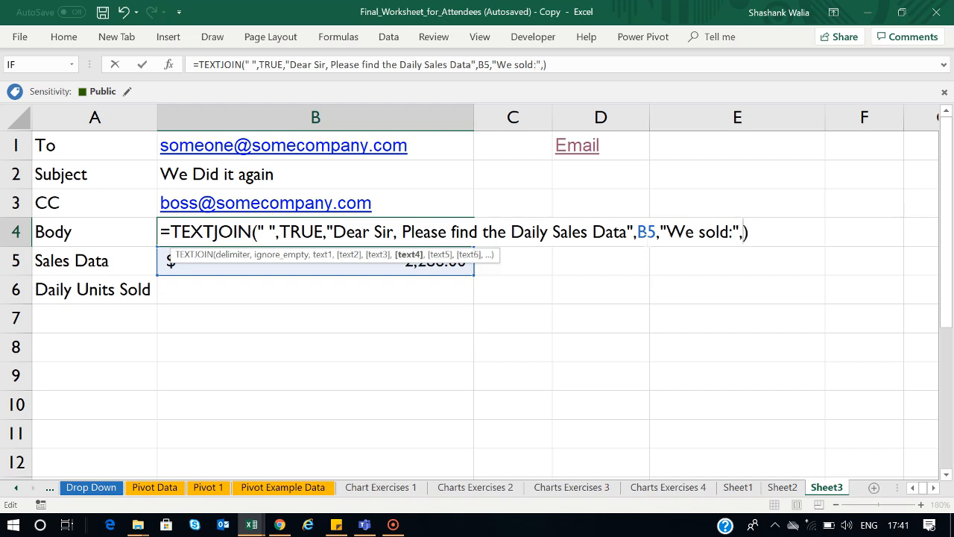
# Append a reference to B6 and the text "Units" as the final arguments of the body formula
pyautogui.click(319, 291)
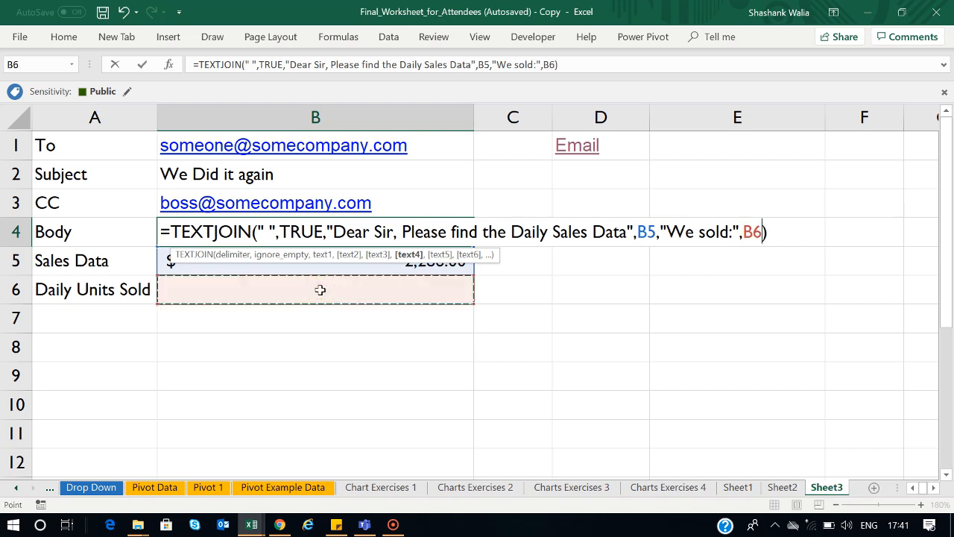
pyautogui.write(',')
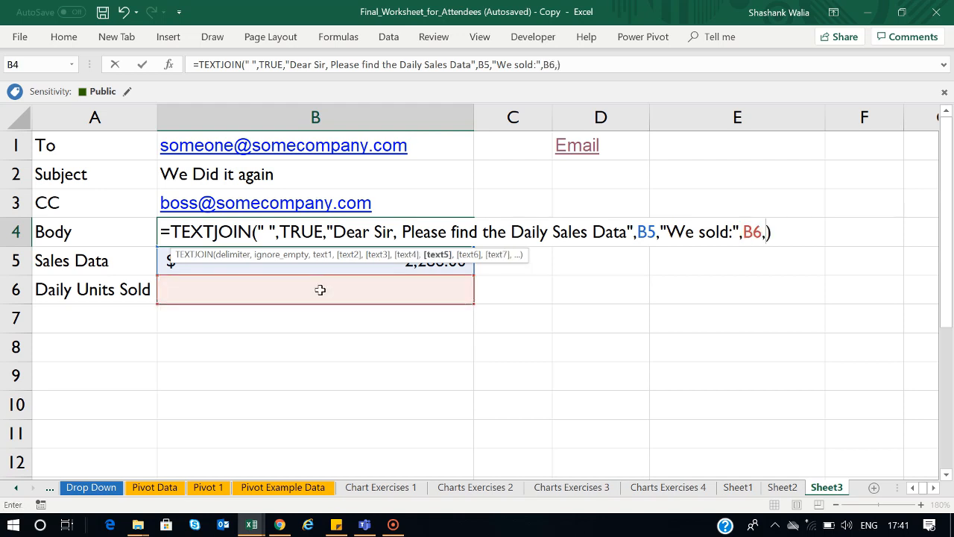
pyautogui.write('"Units"')
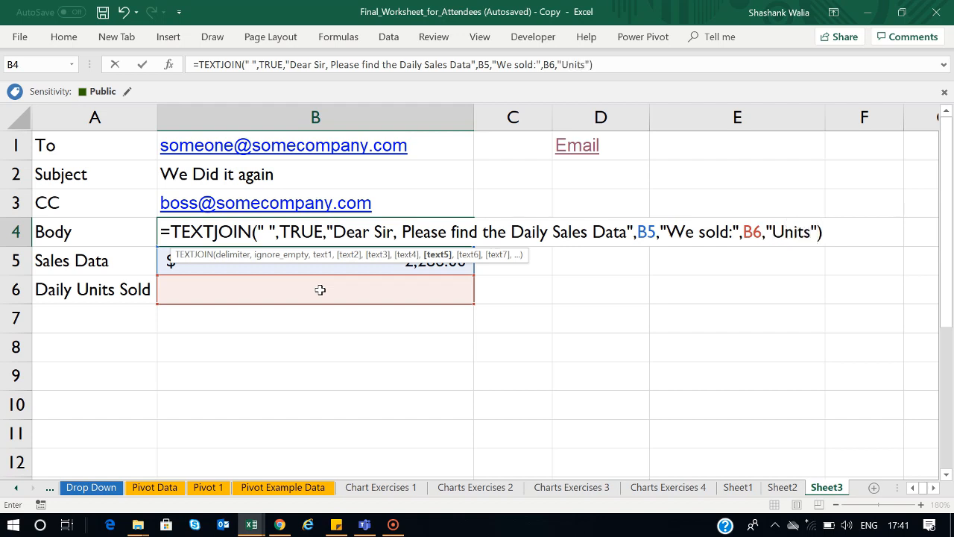
pyautogui.press('Return')
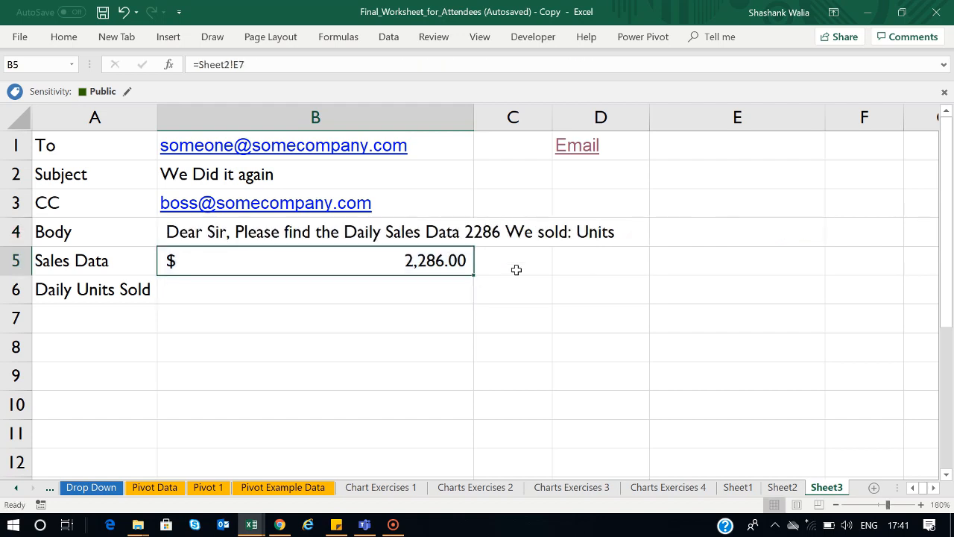
# Enter 232 as the daily units sold in B6
pyautogui.click(412, 290)
pyautogui.doubleClick(412, 290)
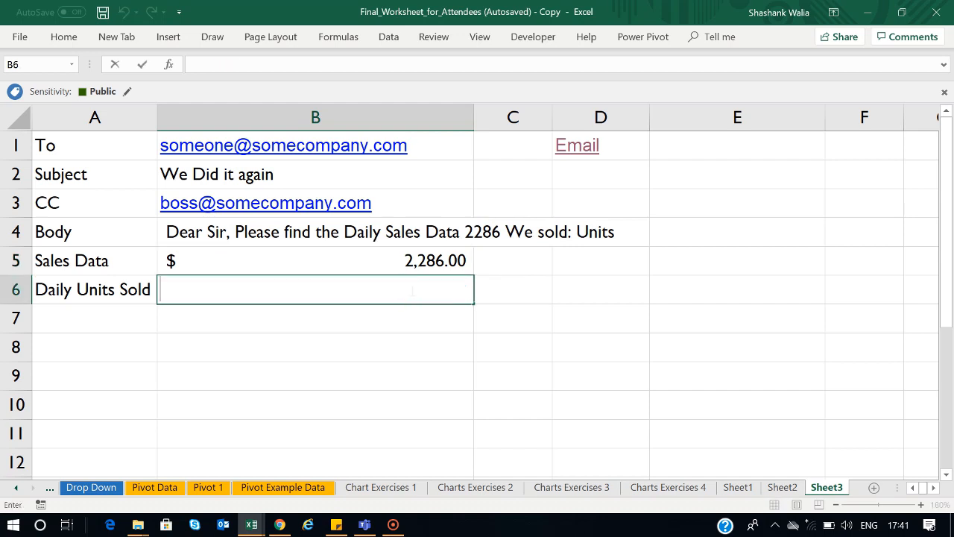
pyautogui.write('232')
pyautogui.press('Return')
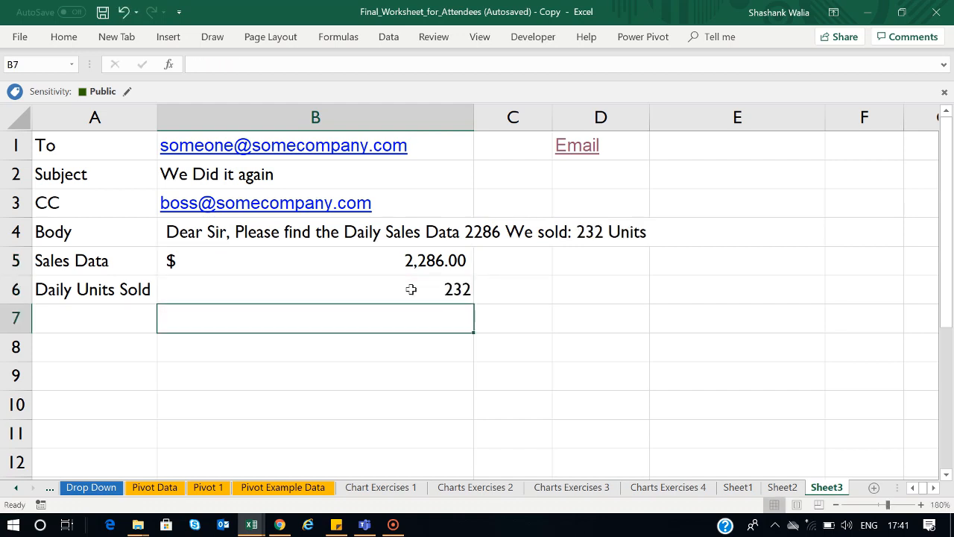
pyautogui.click(592, 376)
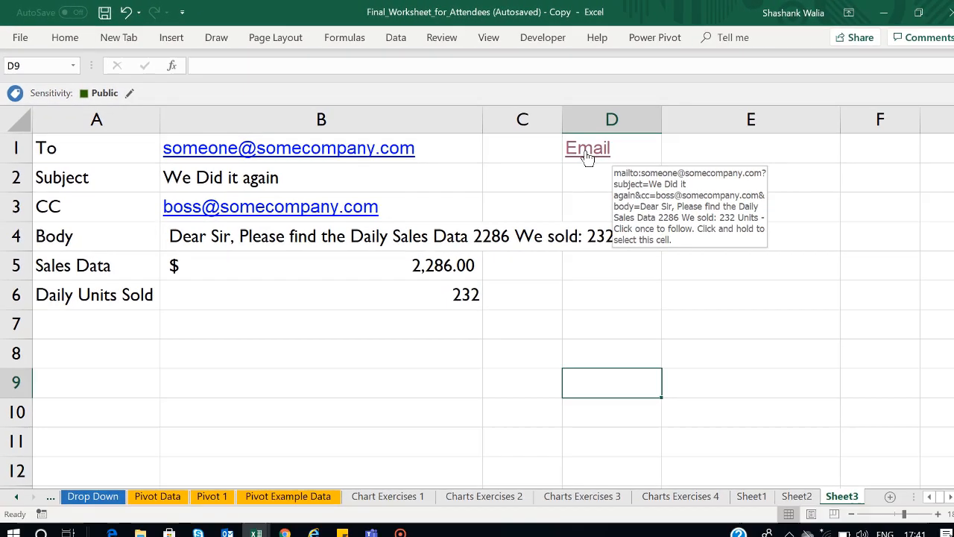
# Wrap the body text in B4 within the width of column B
pyautogui.click(408, 231)
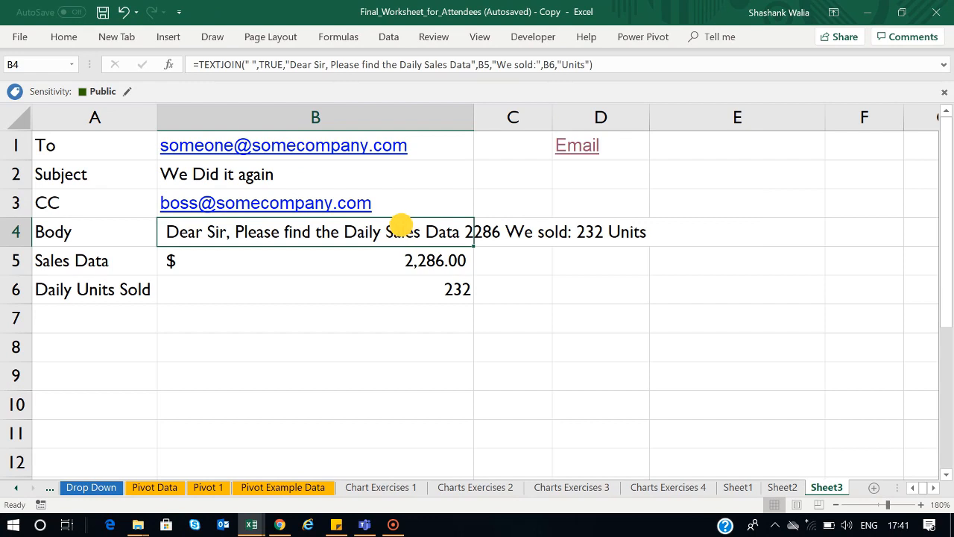
pyautogui.click(64, 37)
pyautogui.click(365, 71)
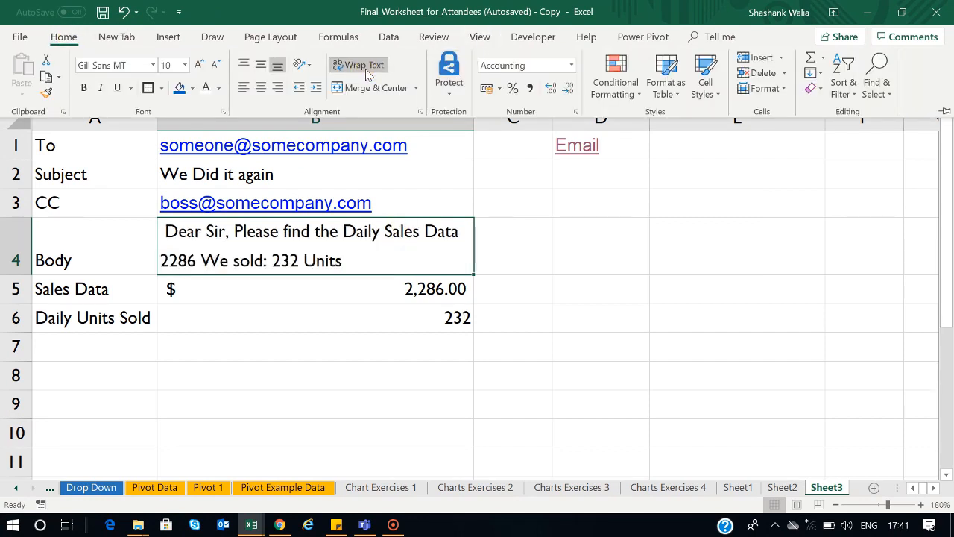
pyautogui.click(521, 241)
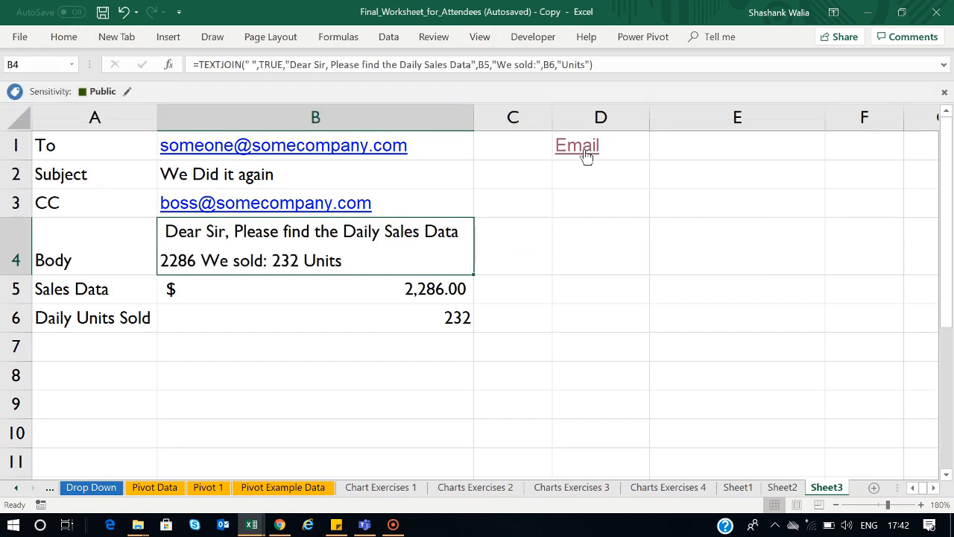
# Follow the Email link in D1, check the recipients, subject and body of the draft, and close it unsent
pyautogui.click(586, 154)
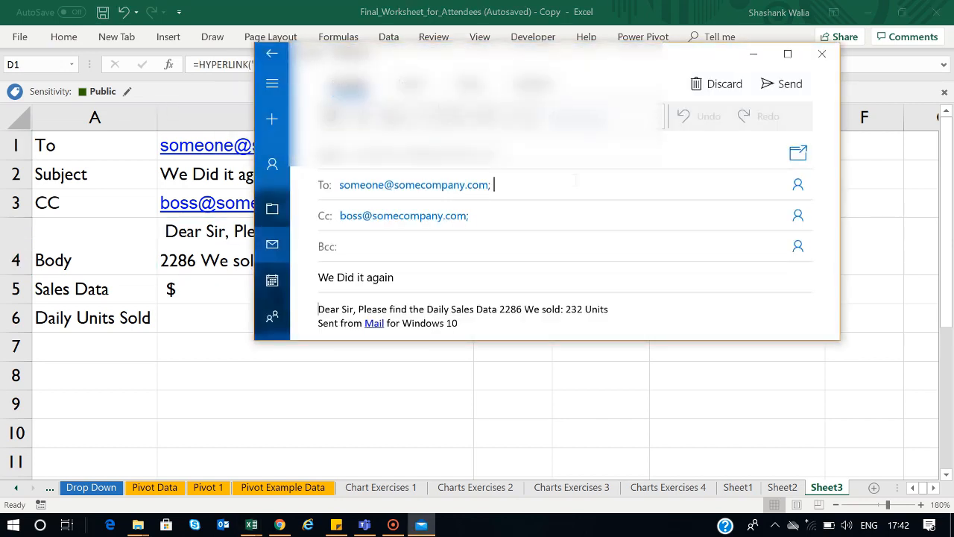
pyautogui.scroll(-1, 430, 273)
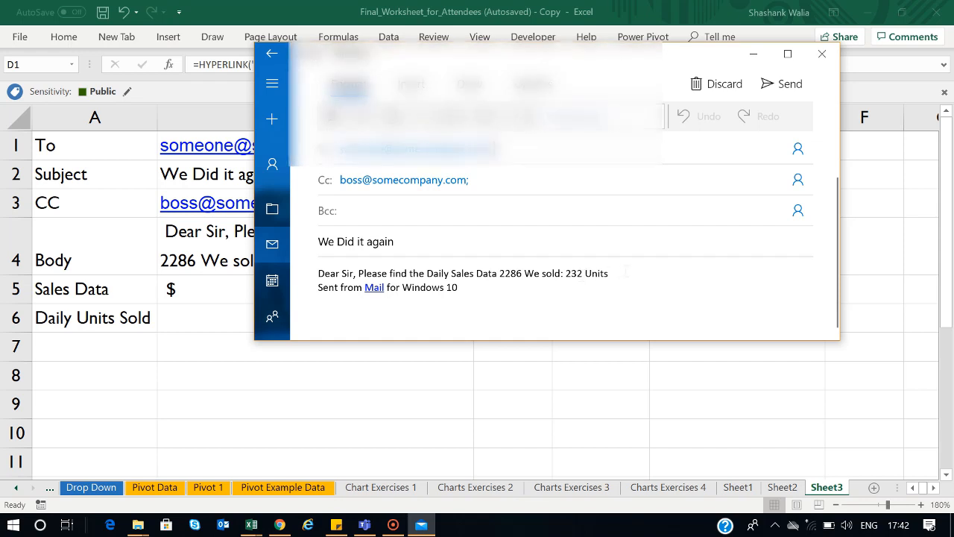
pyautogui.click(823, 59)
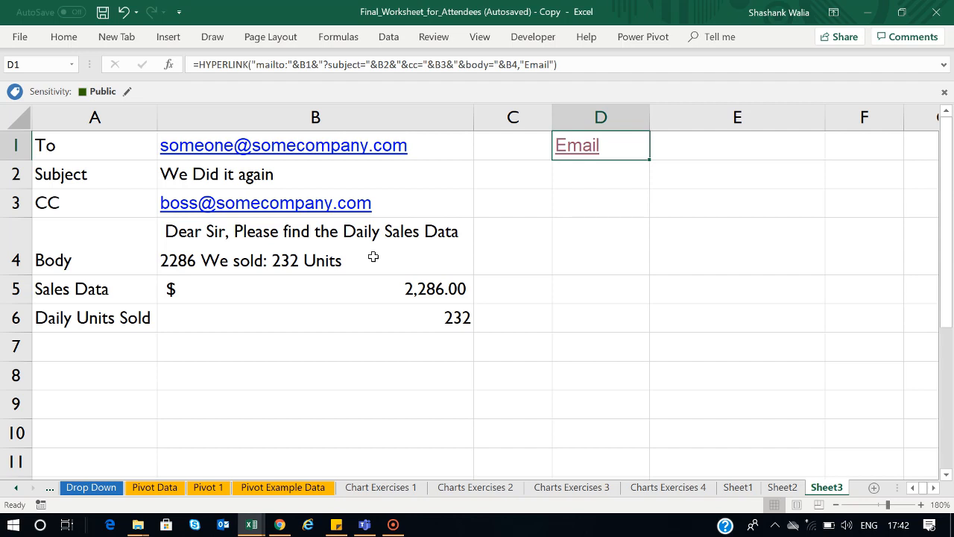
# Insert the line-break code %0A directly before "We sold:" in the TEXTJOIN body formula in B4
pyautogui.doubleClick(224, 256)
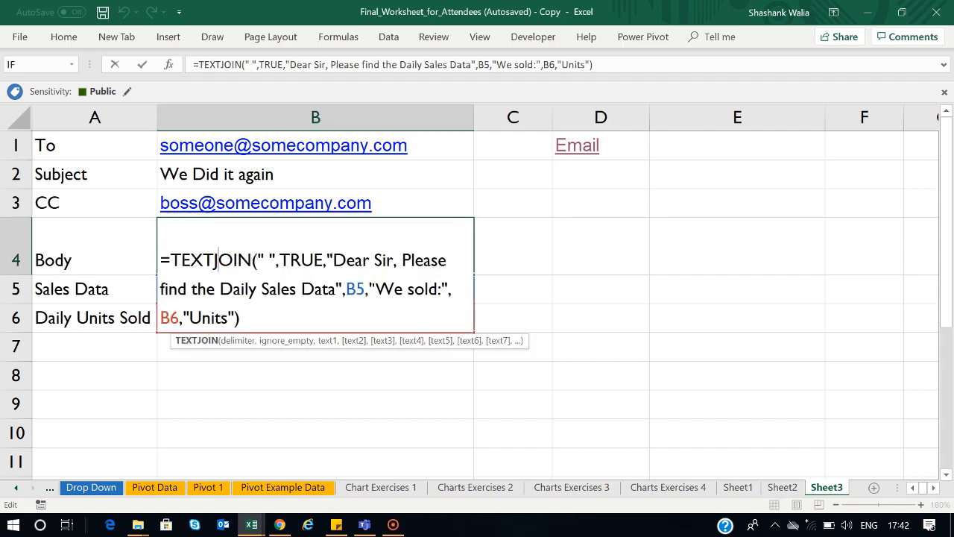
pyautogui.click(369, 288)
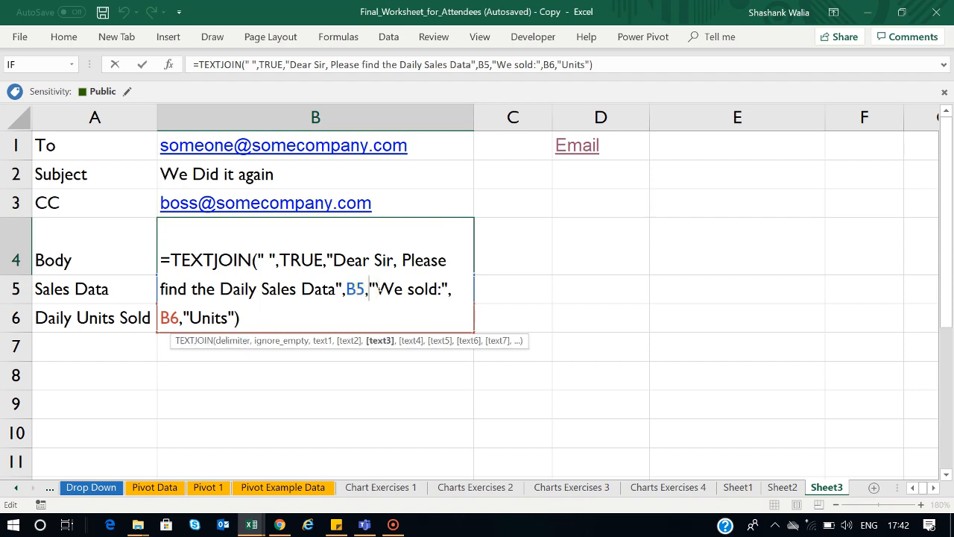
pyautogui.click(376, 289)
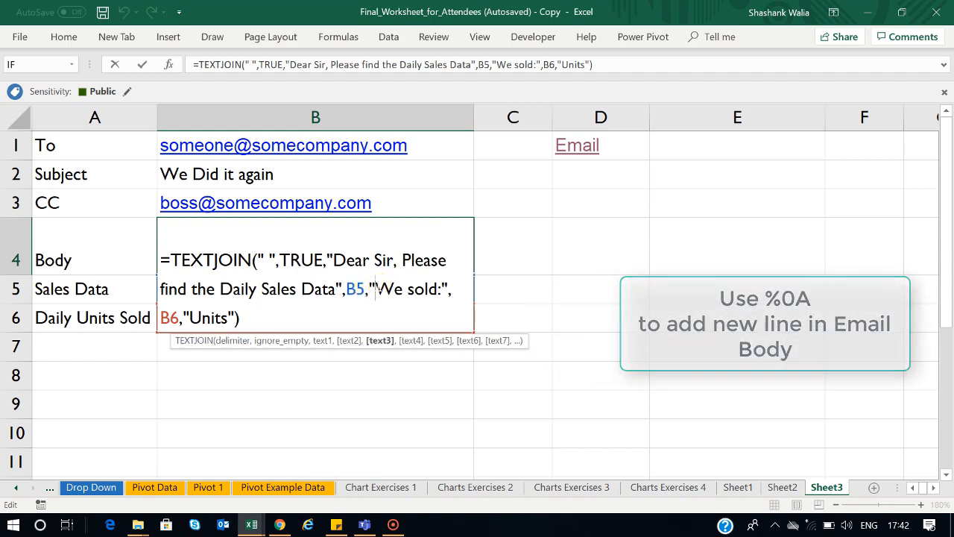
pyautogui.write('%0a')
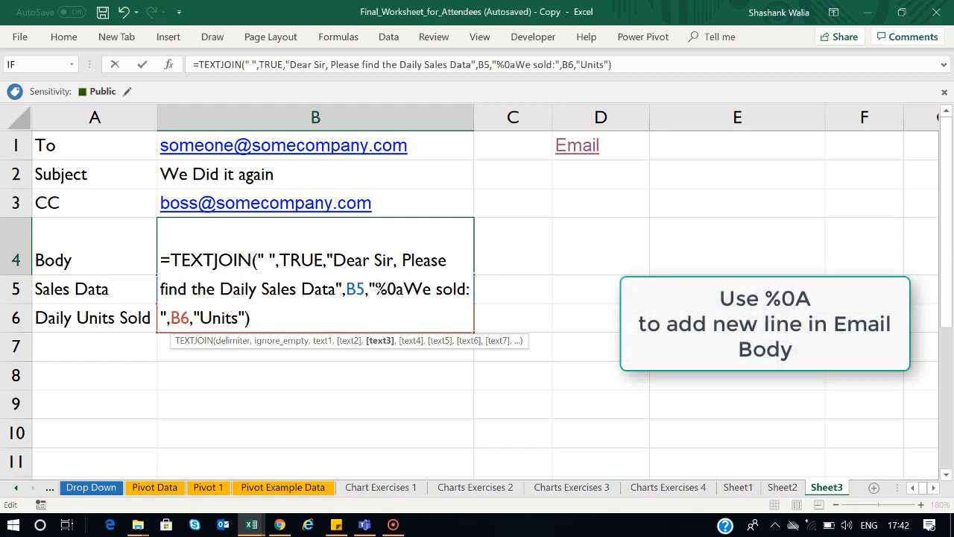
pyautogui.press('BackSpace')
pyautogui.write('A')
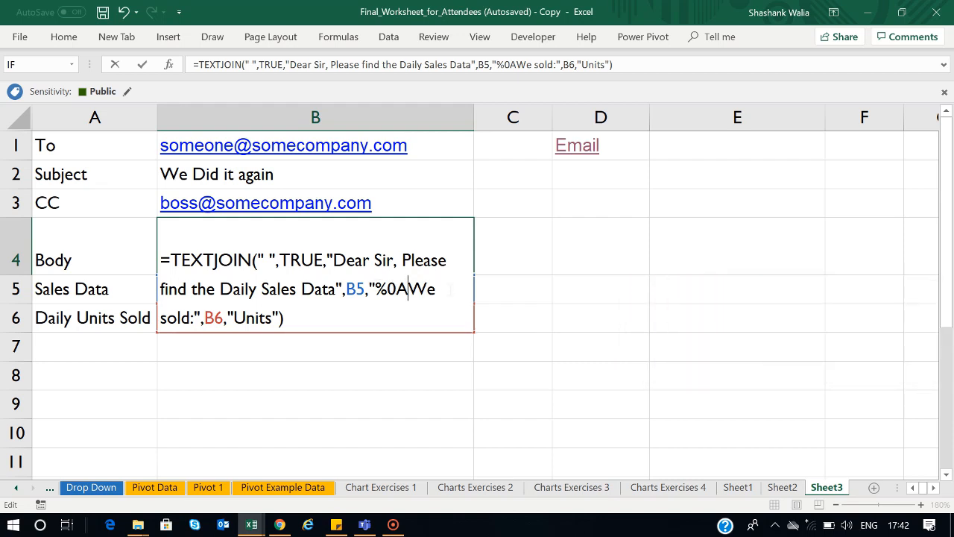
pyautogui.press('Return')
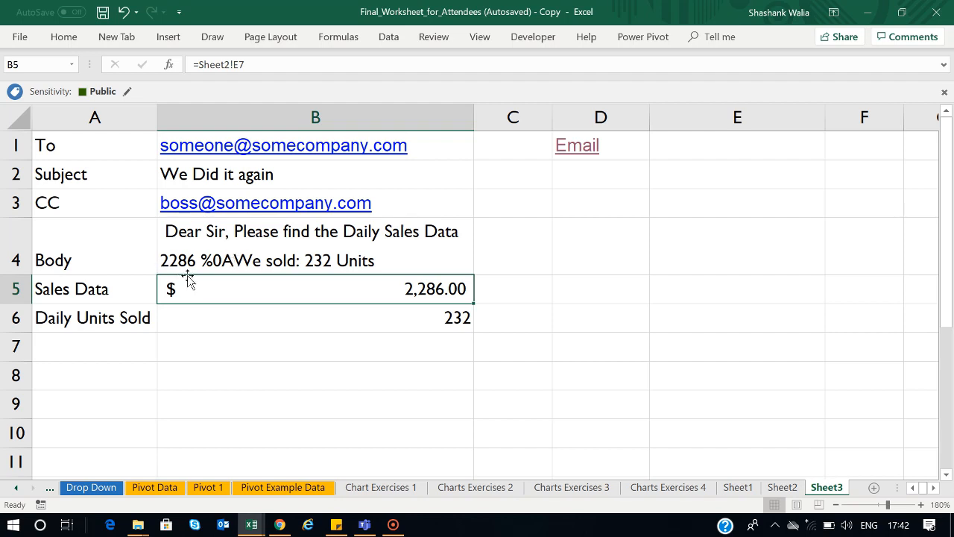
# Follow the Email link in D1, check the line break before "We sold:" in the draft, and close it unsent
pyautogui.click(213, 257)
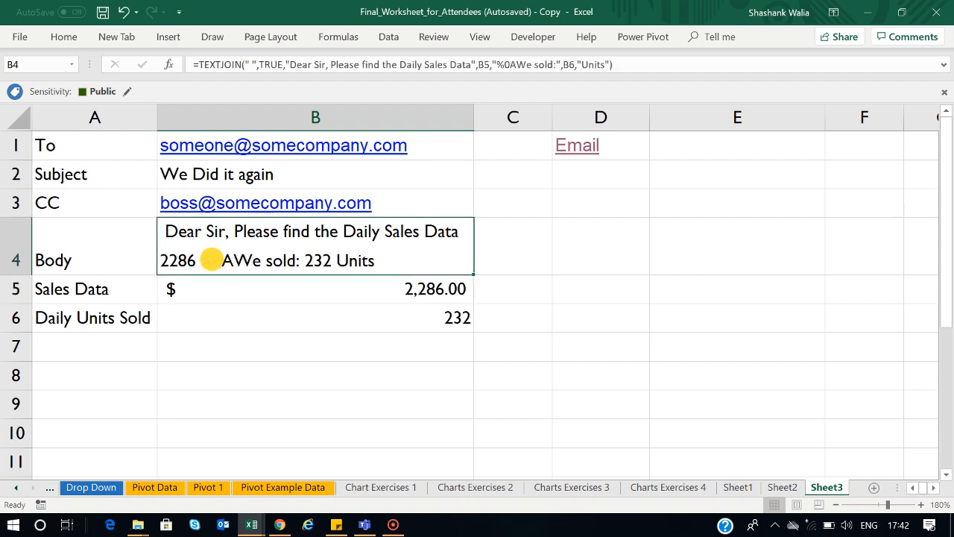
pyautogui.click(578, 147)
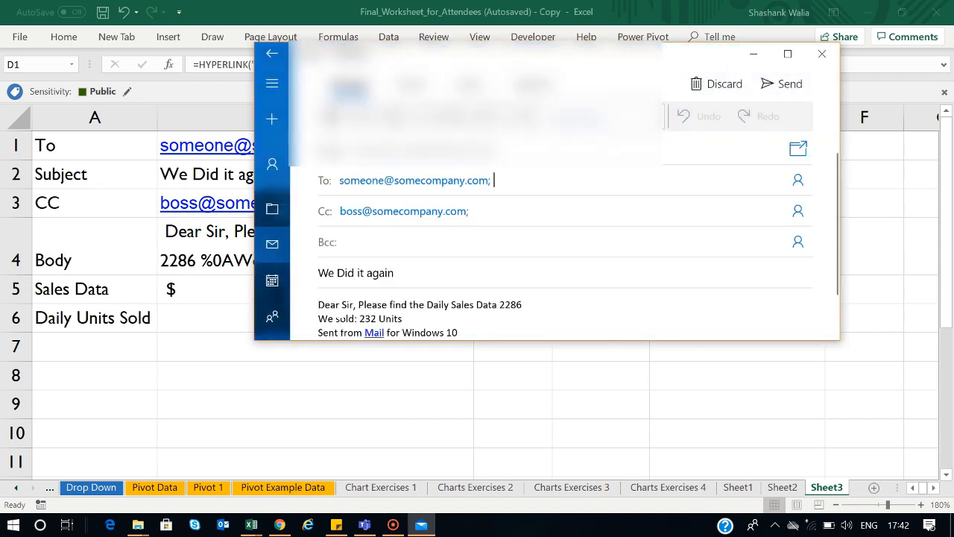
pyautogui.click(319, 318)
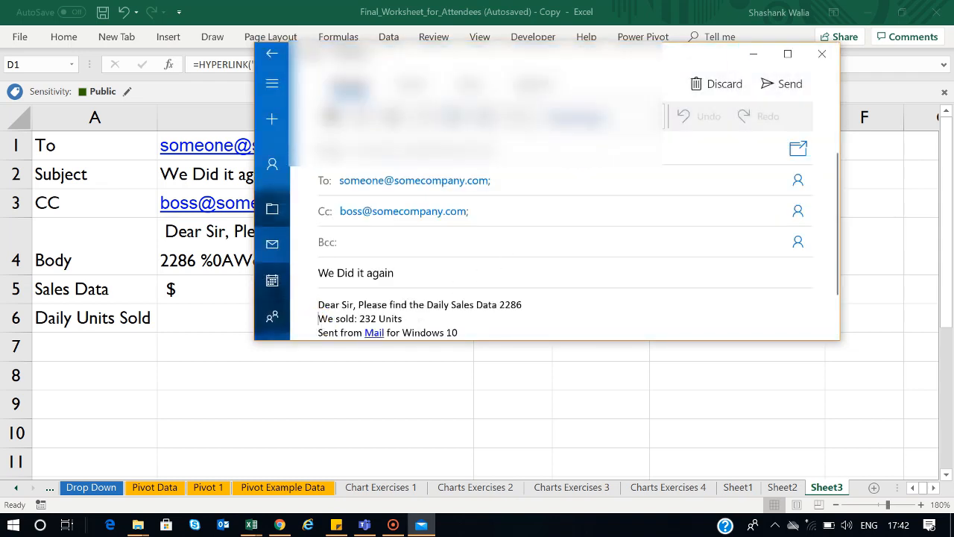
pyautogui.click(416, 318)
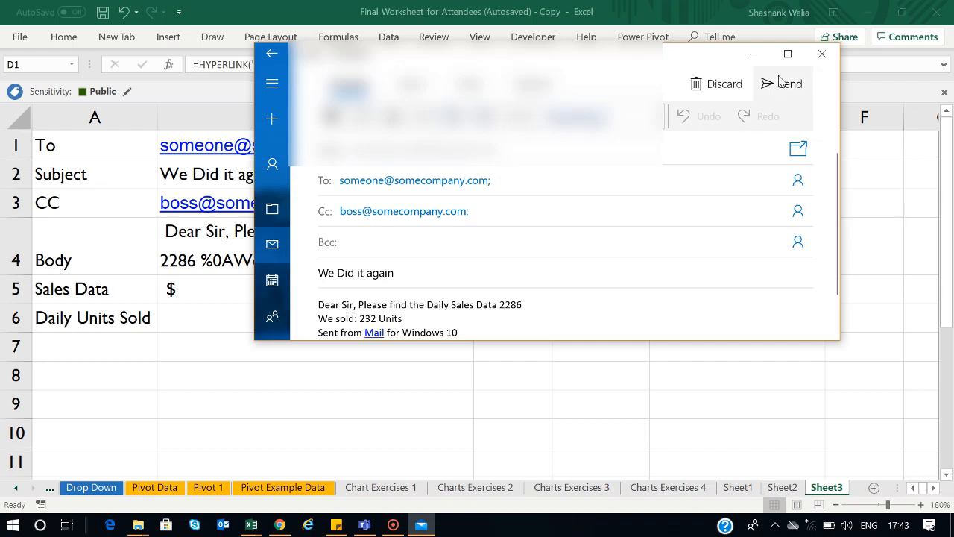
pyautogui.click(821, 54)
# Split the greeting in B4's formula into separate arguments "Dear Sir" and "%0APlease find the Daily Sales Data", dropping the comma after Sir from the text
pyautogui.click(379, 246)
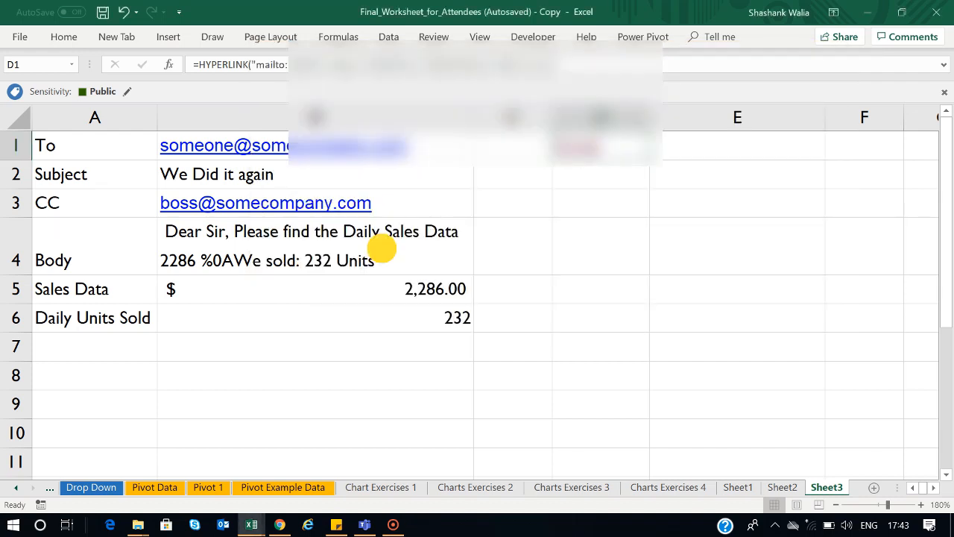
pyautogui.doubleClick(335, 234)
pyautogui.click(336, 235)
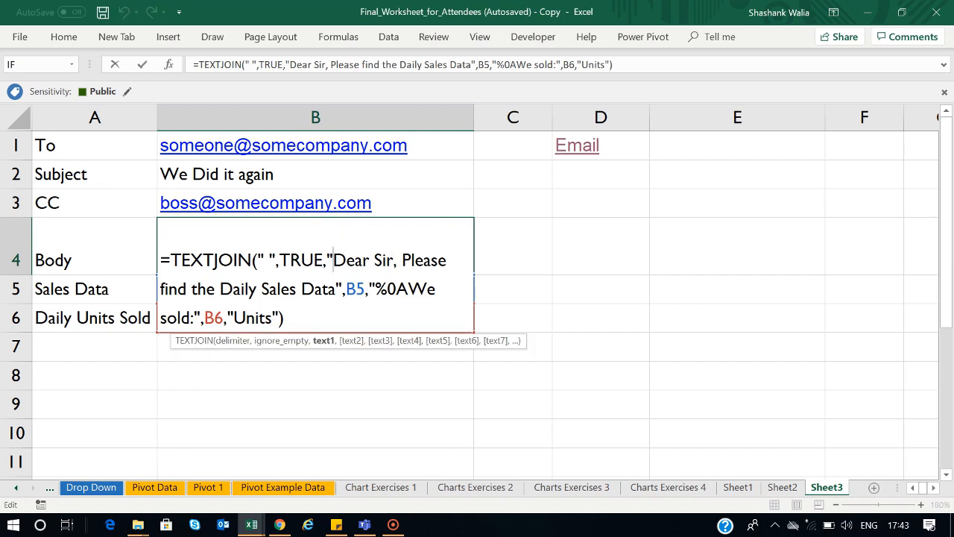
pyautogui.click(401, 260)
pyautogui.press('BackSpace')
pyautogui.press('BackSpace')
pyautogui.write('"')
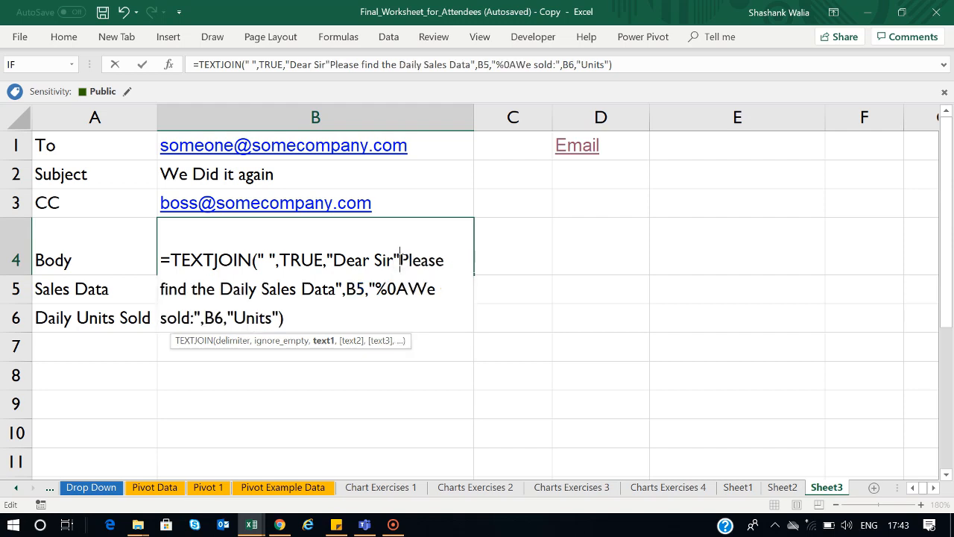
pyautogui.write(',')
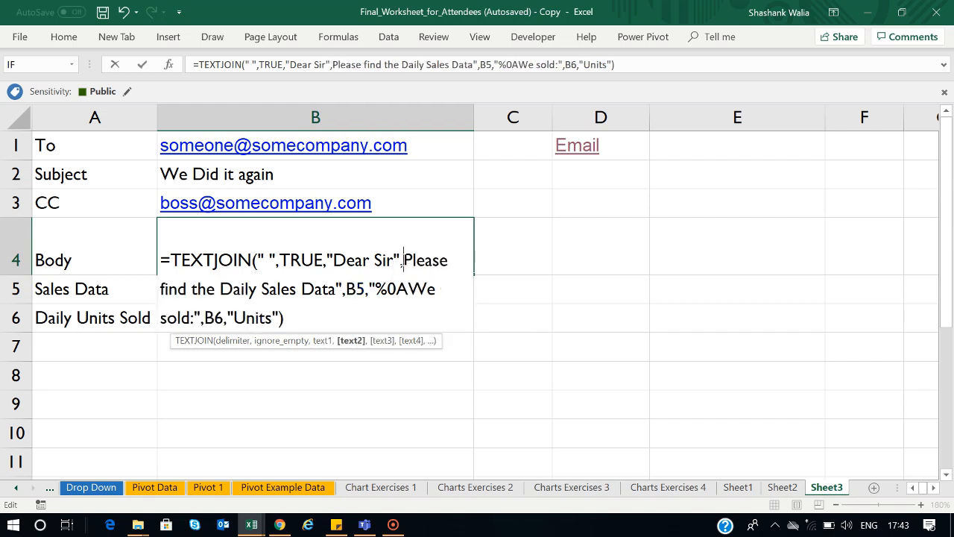
pyautogui.write('"')
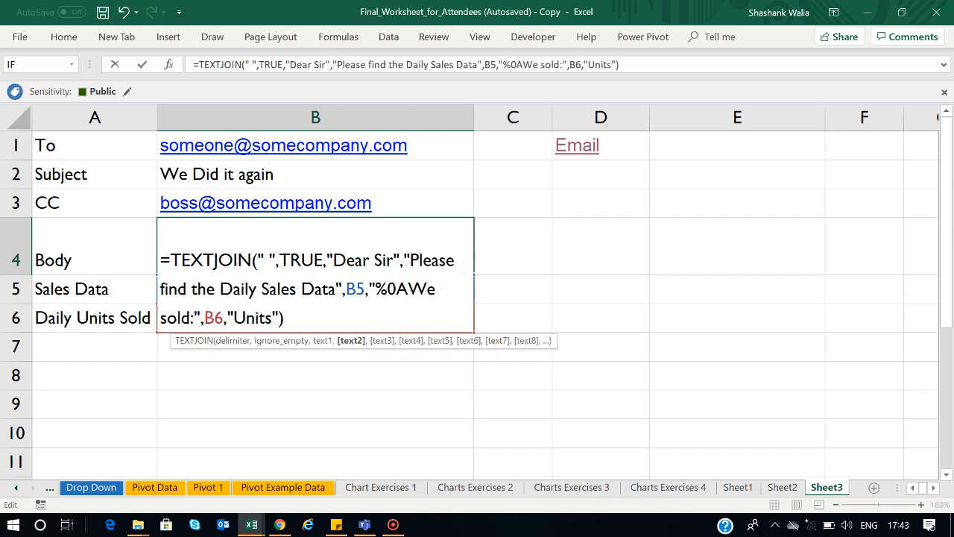
pyautogui.write('%0A')
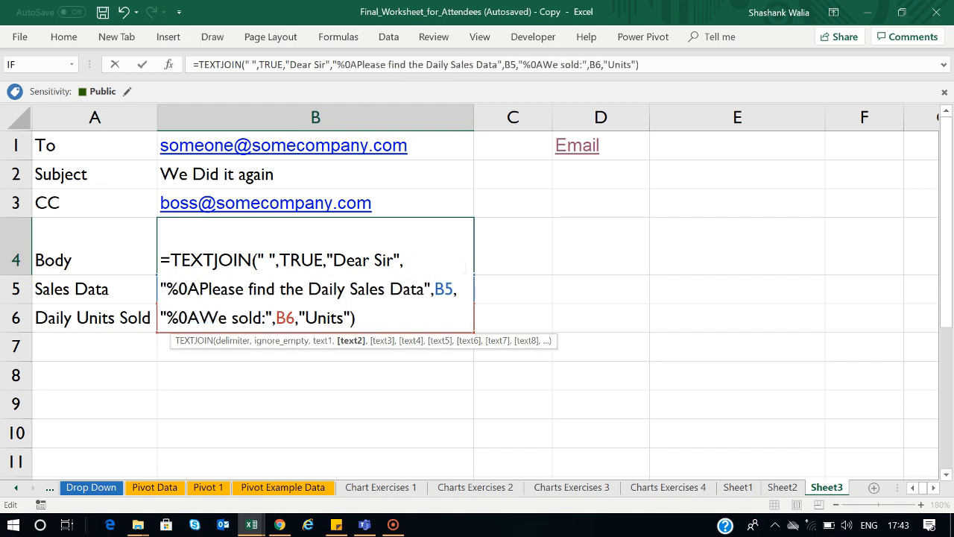
pyautogui.press('Return')
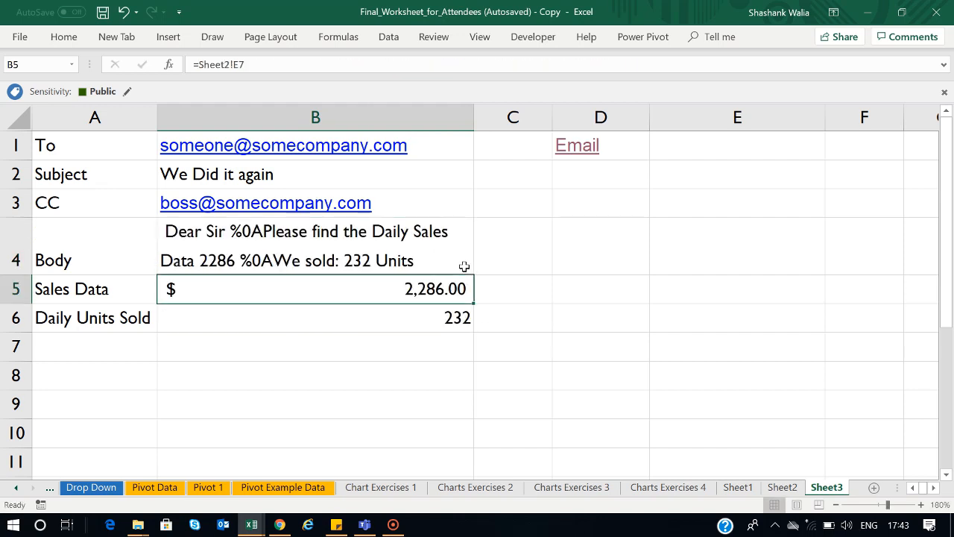
# Follow the Email link again, check that the greeting, sales and units text sit on separate lines, and close the draft unsent
pyautogui.click(581, 149)
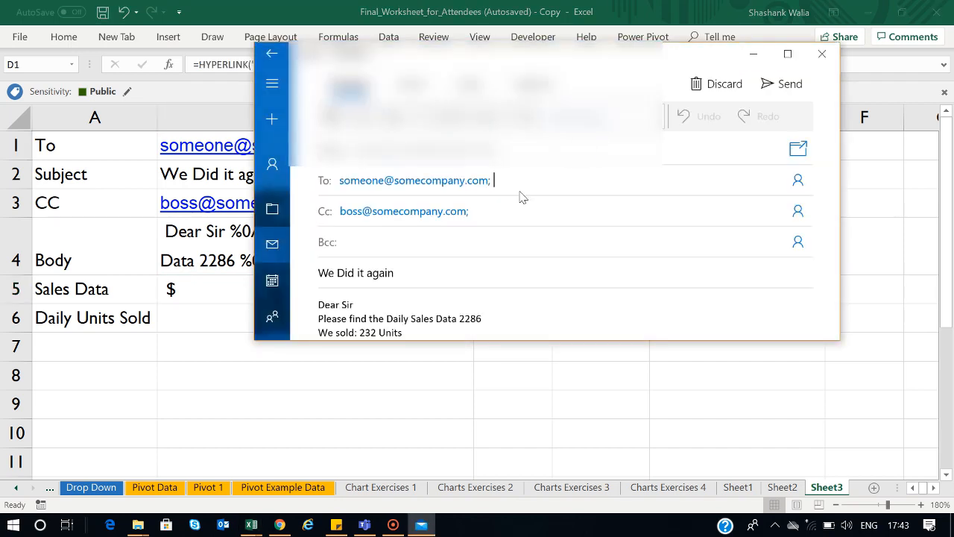
pyautogui.scroll(-1, 363, 306)
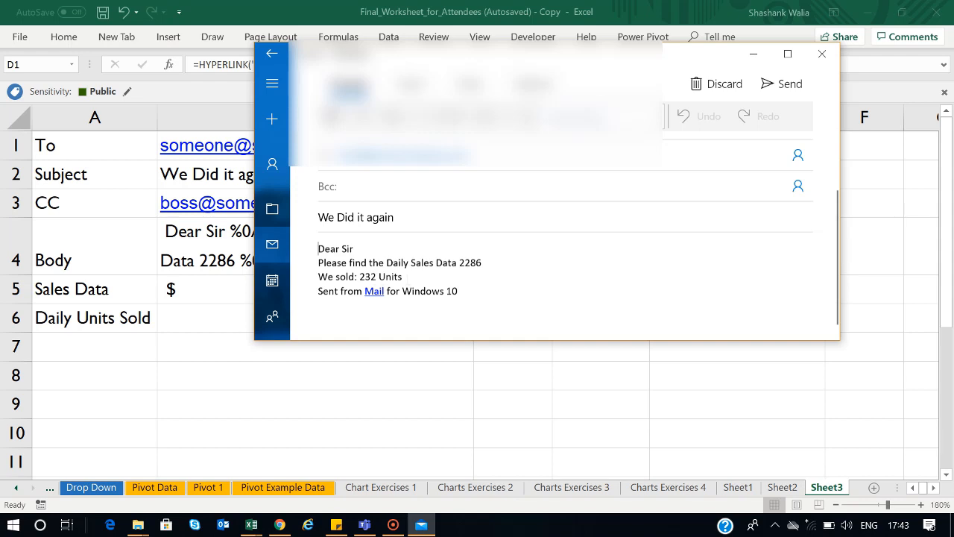
pyautogui.click(822, 53)
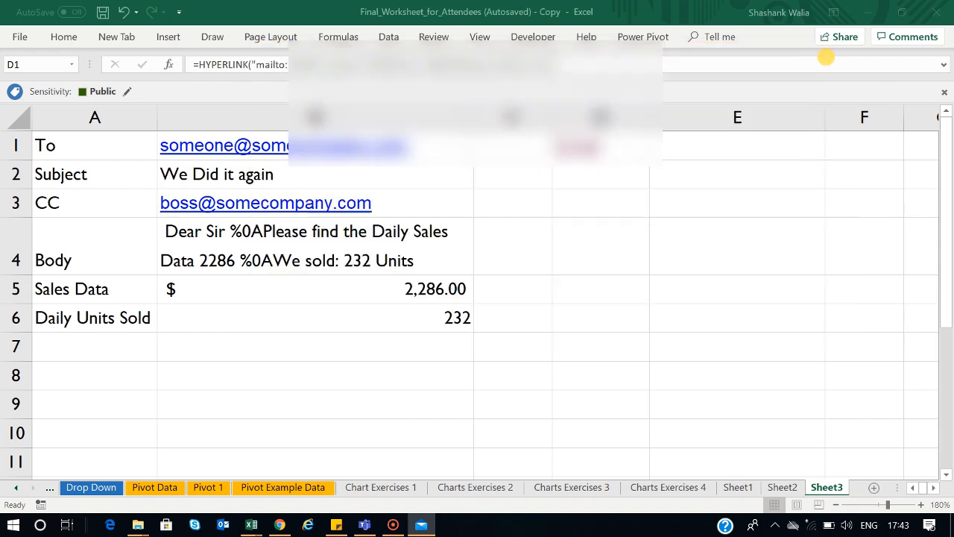
pyautogui.click(253, 388)
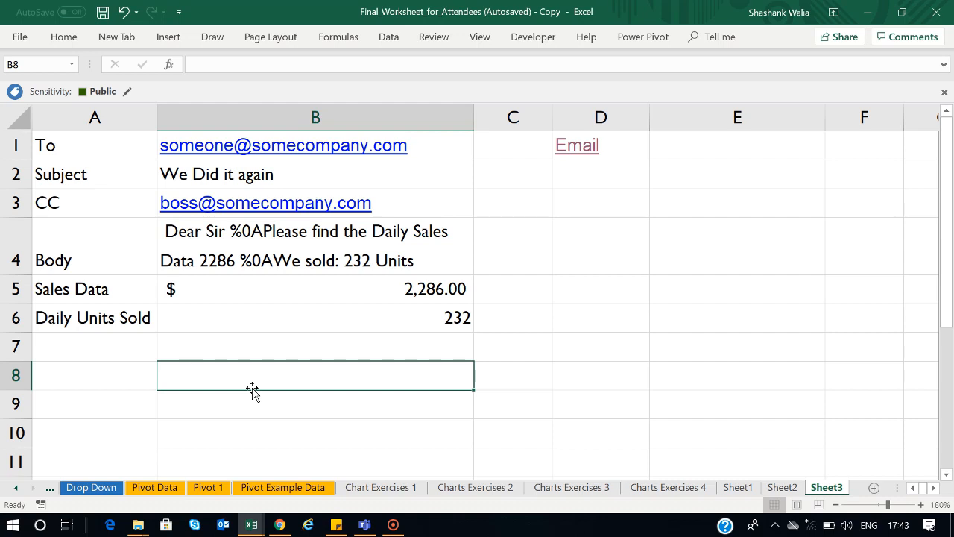
# Examine the HYPERLINK formula in D1 and its references to B1, B2, B3 and B4, leaving the formula unchanged
pyautogui.click(624, 152)
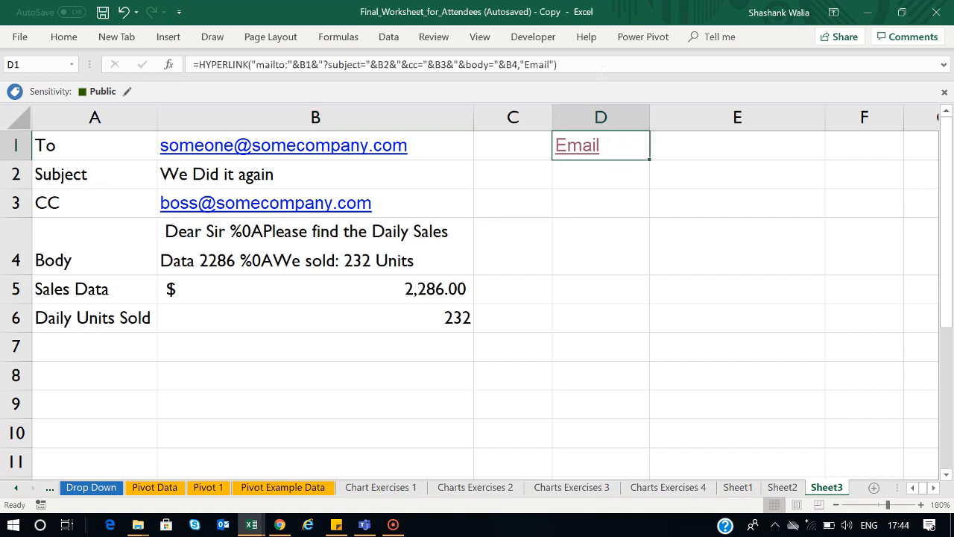
pyautogui.moveTo(571, 64); pyautogui.dragTo(181, 66)
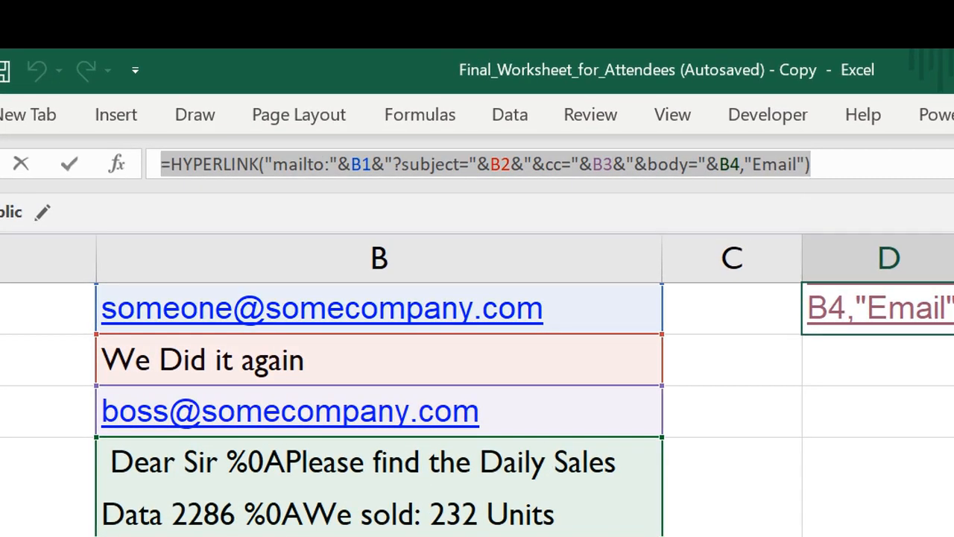
pyautogui.moveTo(158, 141)
pyautogui.mouseDown()
pyautogui.moveTo(546, 190)
pyautogui.moveTo(826, 138)
pyautogui.mouseUp()
pyautogui.moveTo(149, 138); pyautogui.dragTo(841, 138)
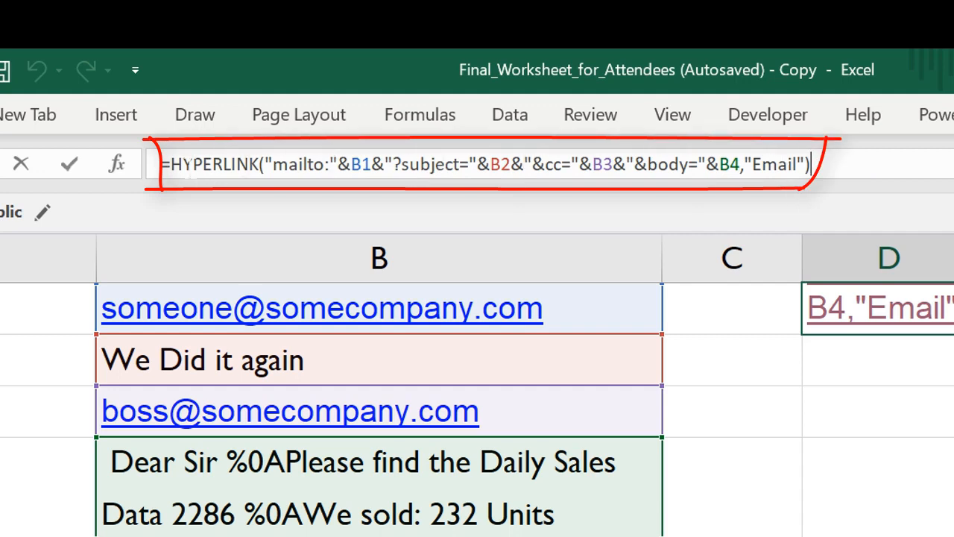
pyautogui.click(362, 164)
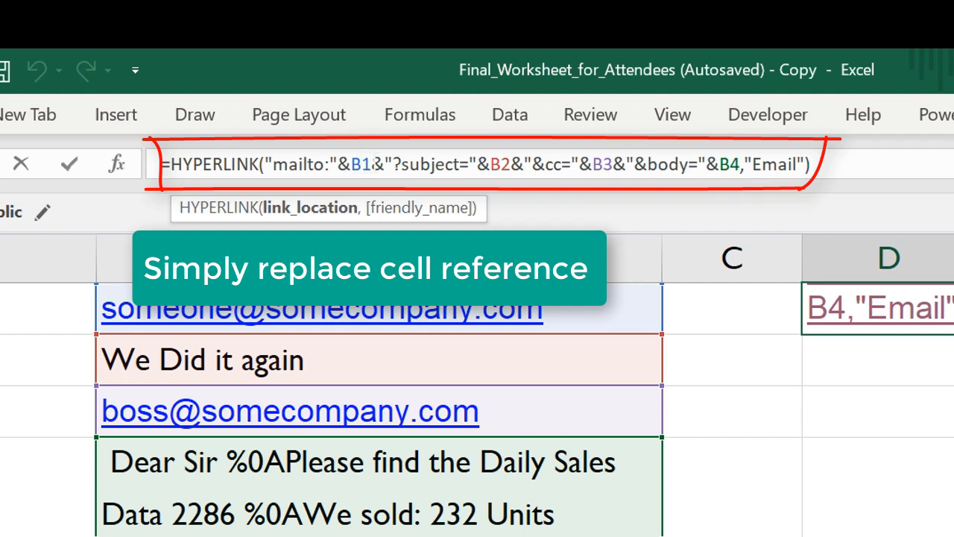
pyautogui.click(500, 164)
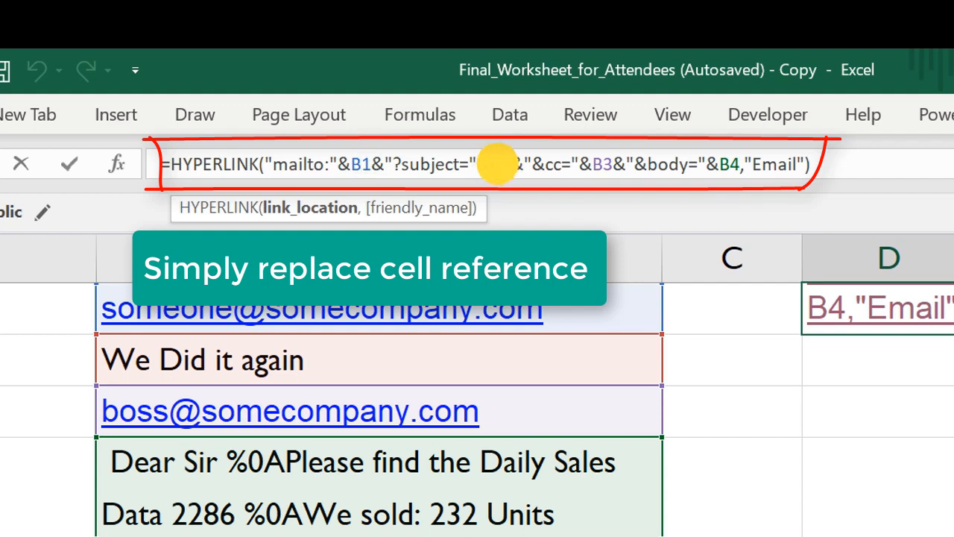
pyautogui.click(594, 164)
pyautogui.click(738, 164)
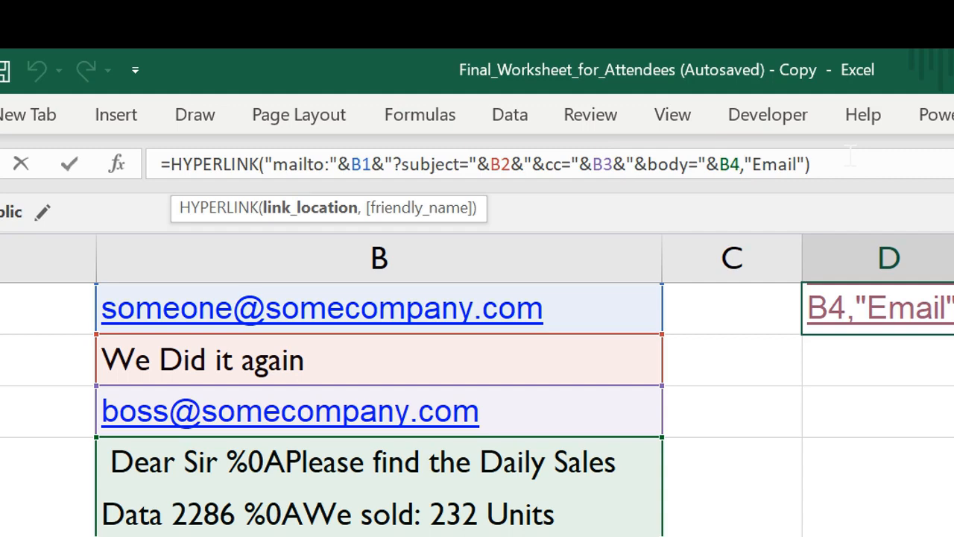
pyautogui.press('Return')
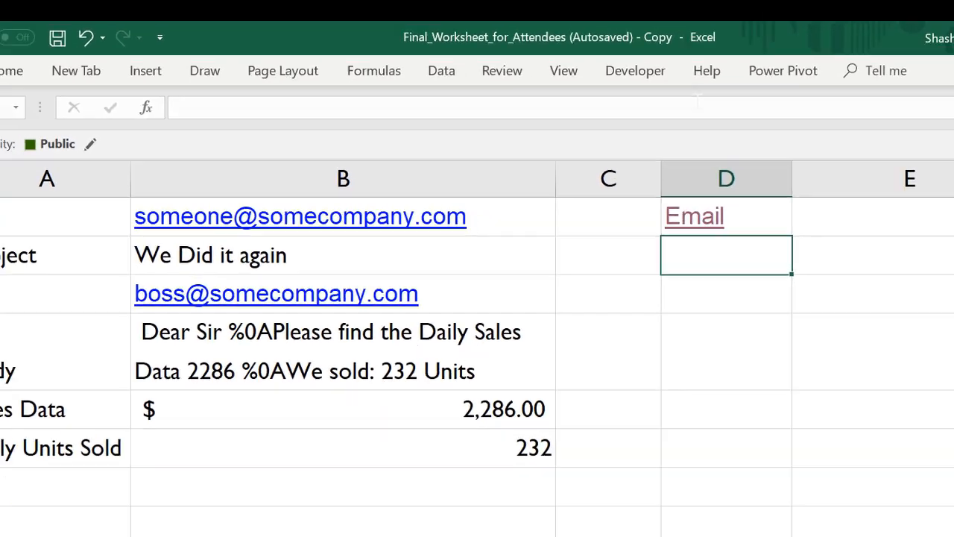